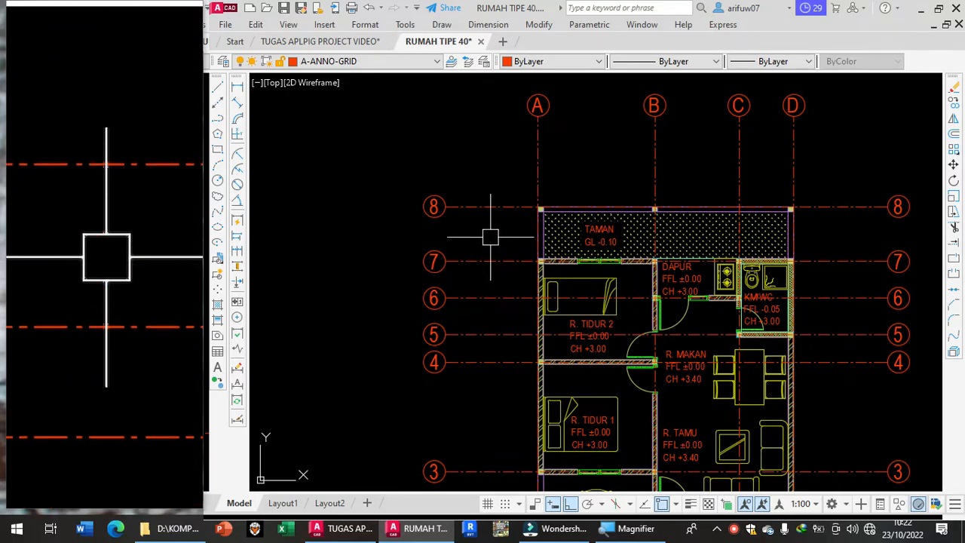
- Examine the floor plan's grid lines, grid bubbles and rooms around the upper part of the house
middle_drag(490, 237, 451, 215)
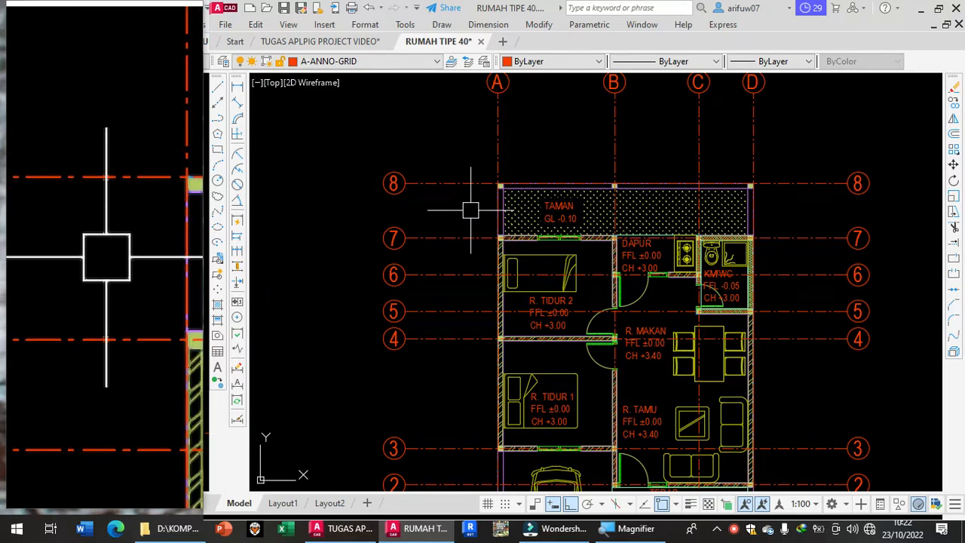
middle_drag(470, 211, 435, 267)
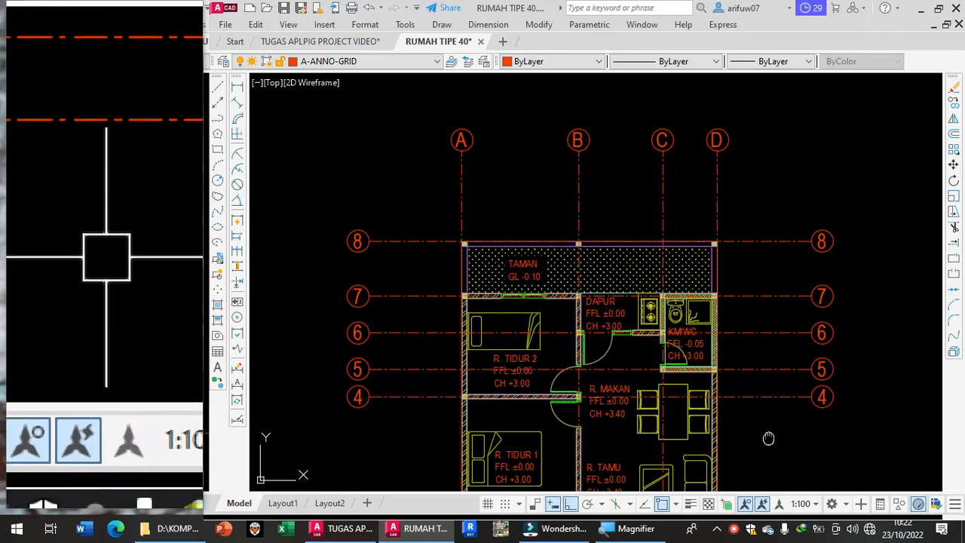
middle_drag(768, 441, 739, 366)
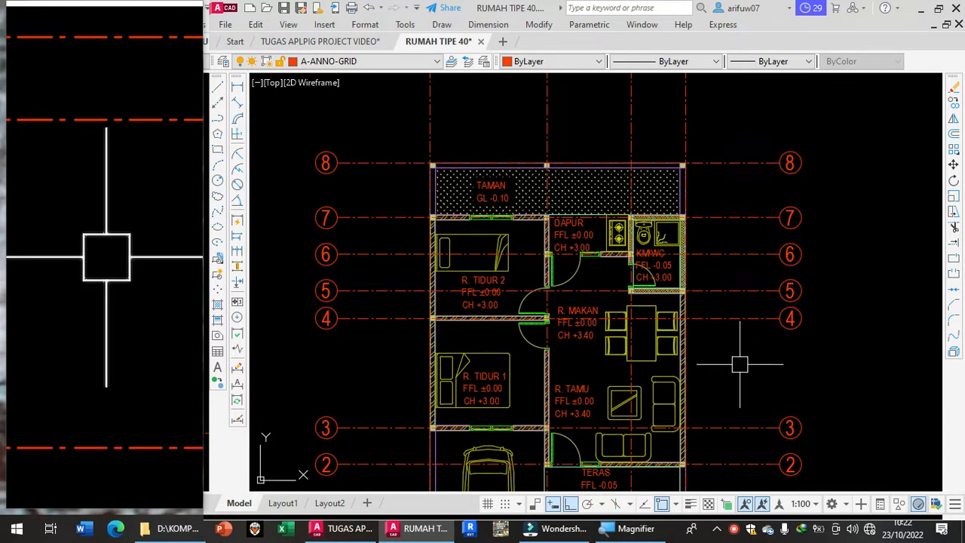
middle_drag(445, 172, 448, 238)
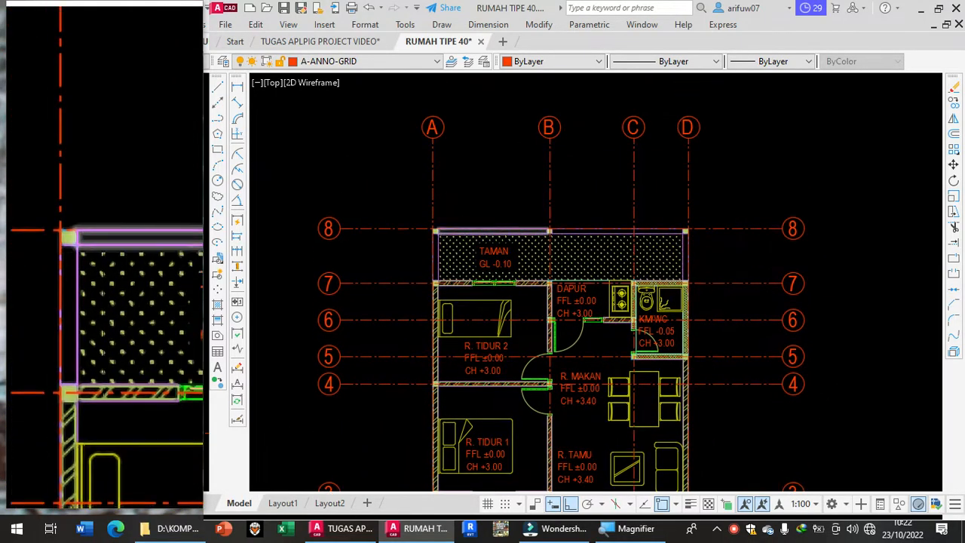
scroll(447, 237, up, 2)
middle_drag(741, 172, 569, 171)
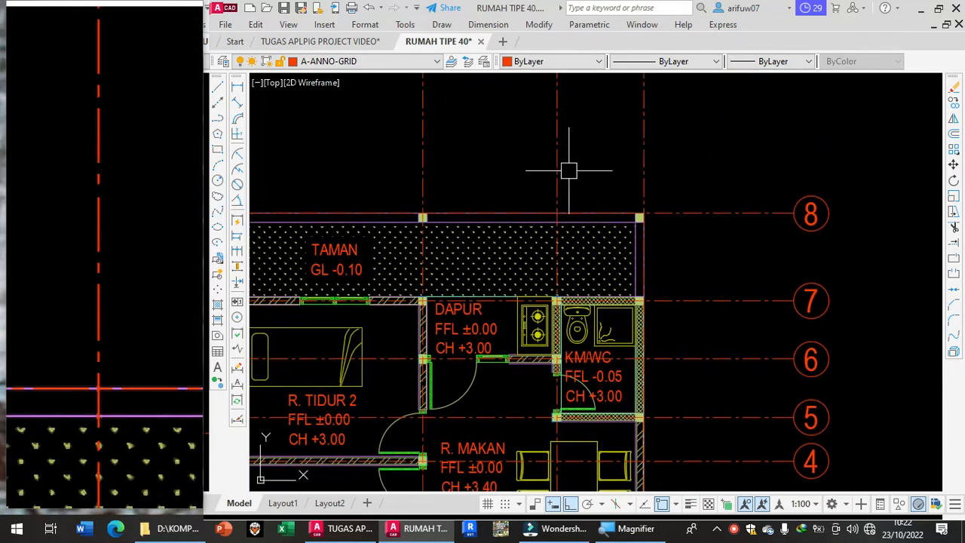
scroll(704, 313, down, 2)
mouse_move(707, 353)
middle_down()
mouse_move(702, 245)
mouse_move(699, 317)
mouse_move(699, 254)
mouse_move(758, 388)
middle_up()
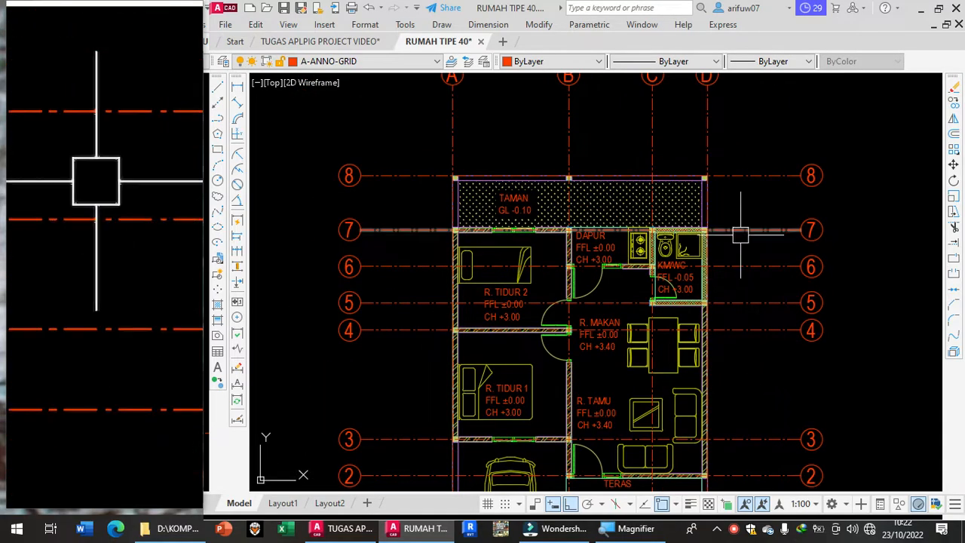
middle_drag(736, 205, 777, 282)
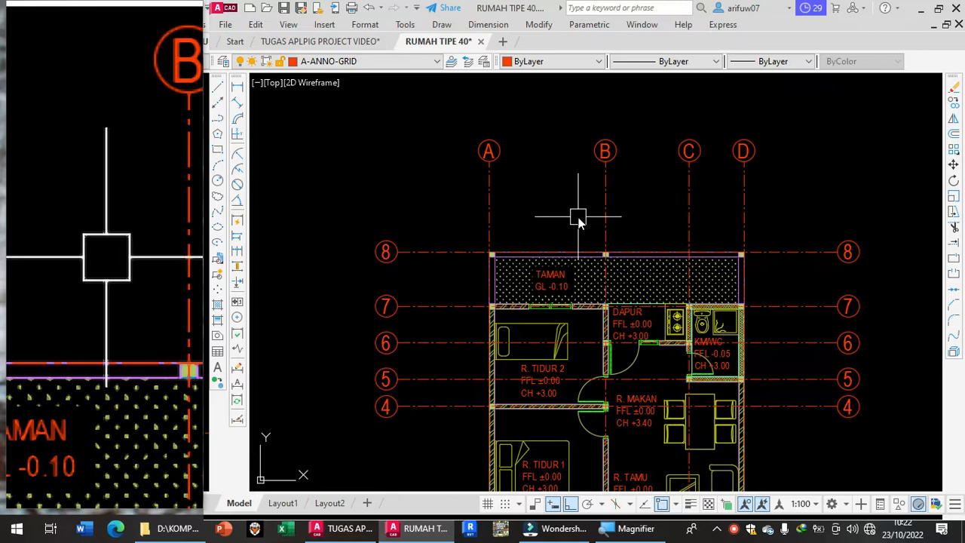
- Create a new layer named A-ANNO-DIM
text(LA)
key(Return)
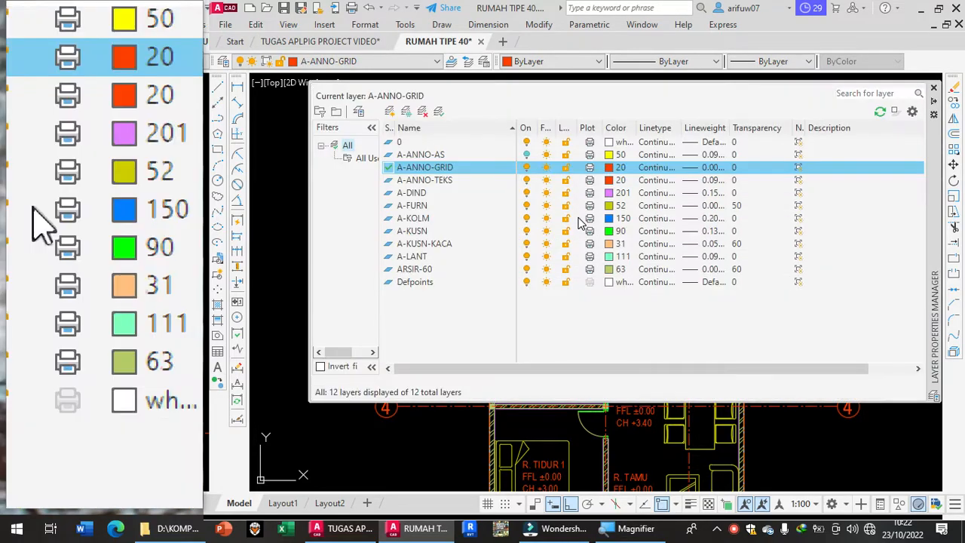
click(389, 113)
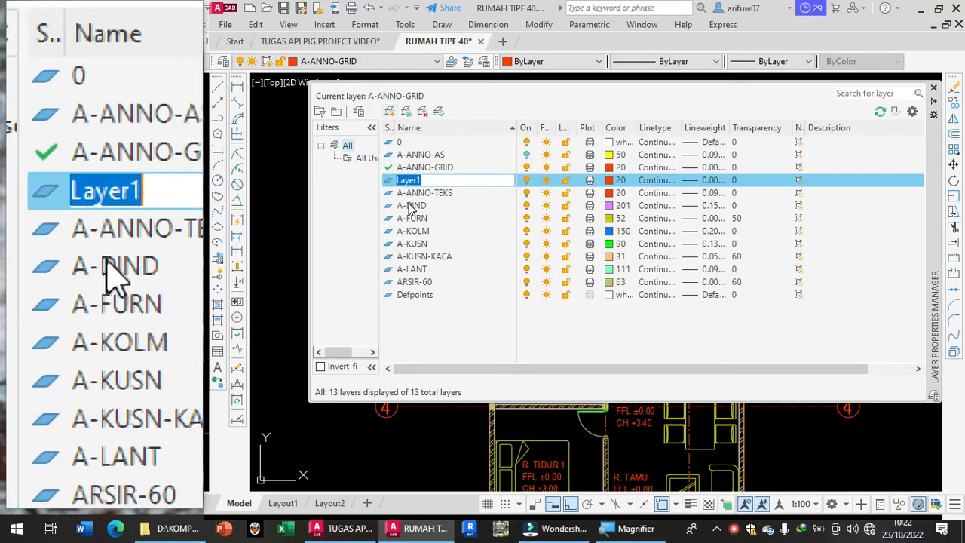
text(A-)
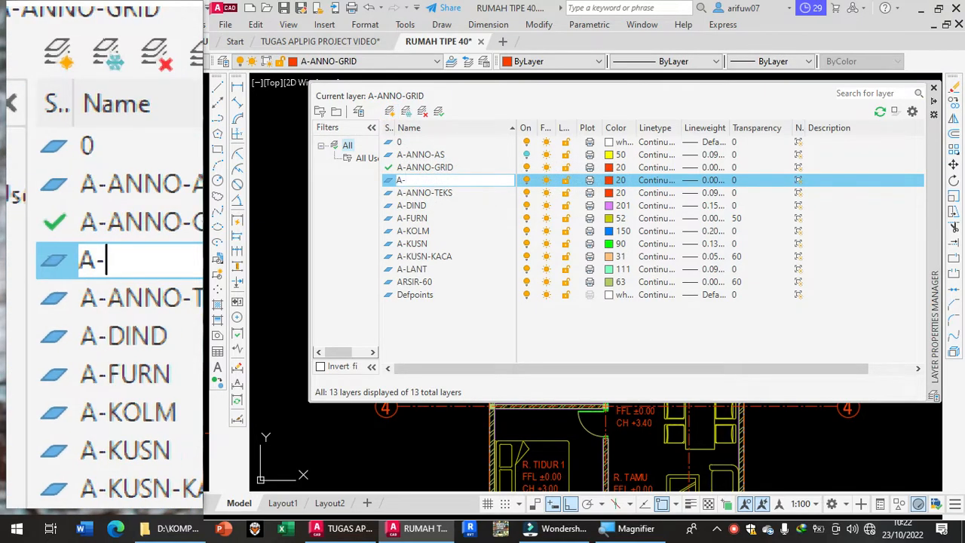
text(ANN)
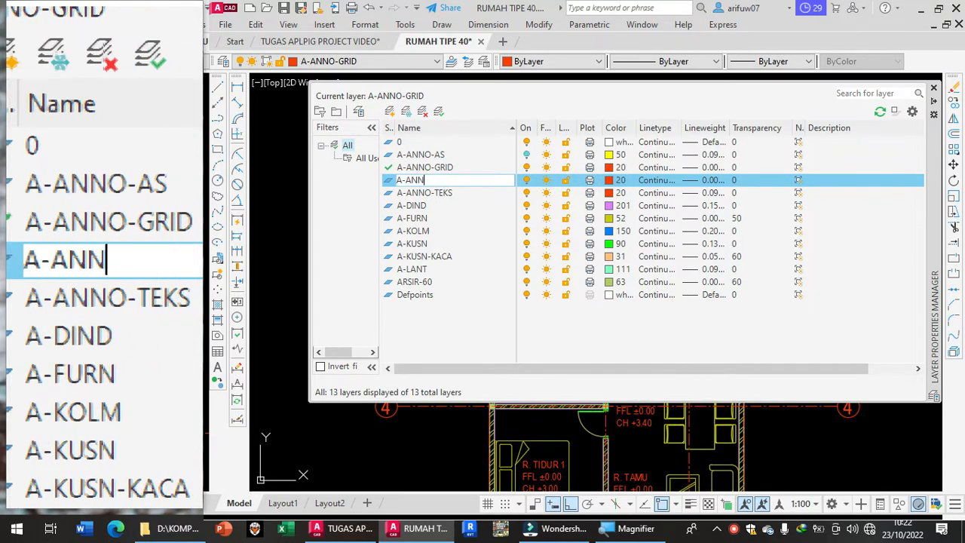
text(O-DIM)
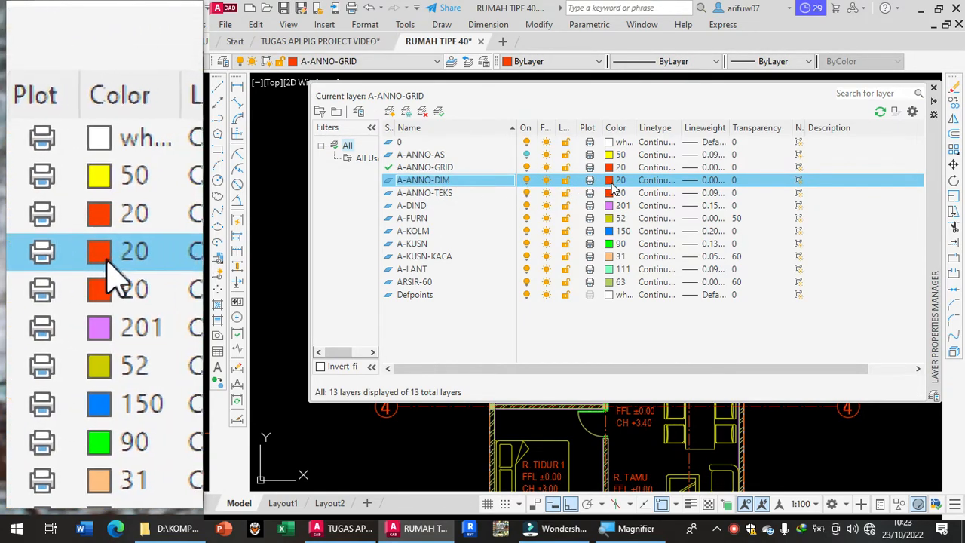
- Set the A-ANNO-DIM layer's lineweight to 0.09 mm and close the layer manager
click(711, 183)
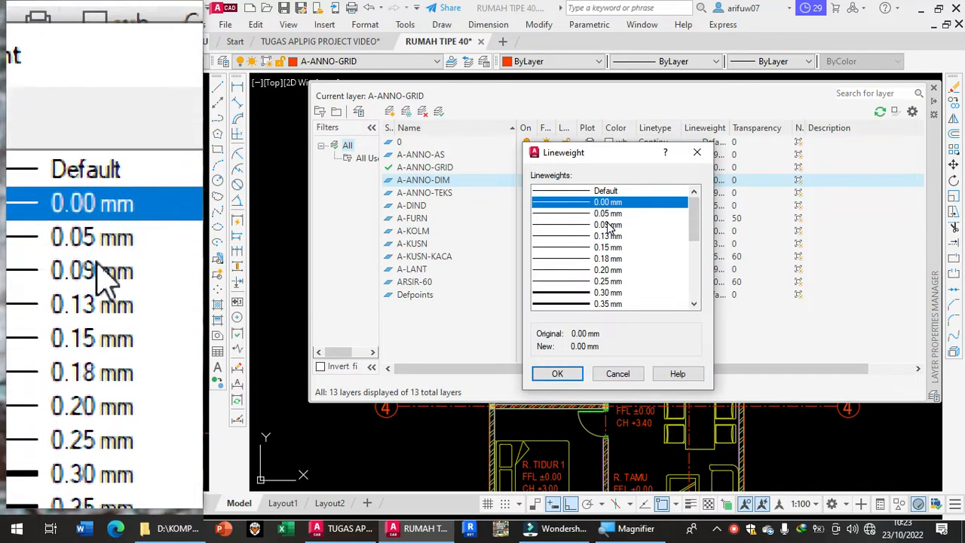
click(607, 225)
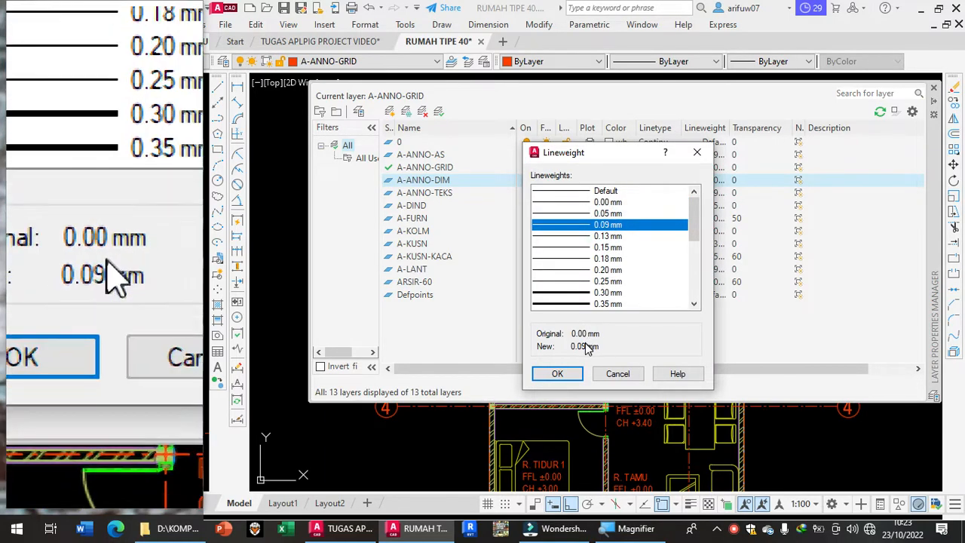
click(559, 375)
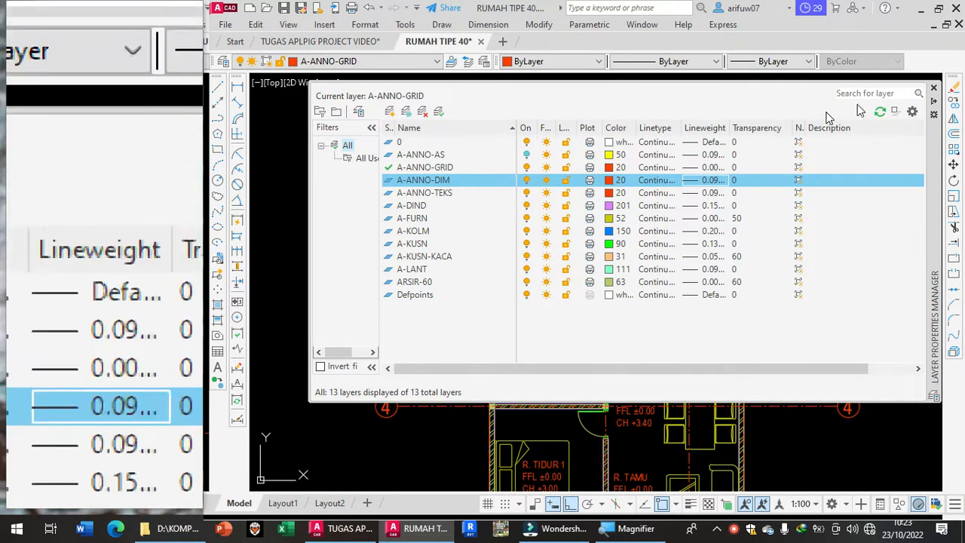
click(933, 87)
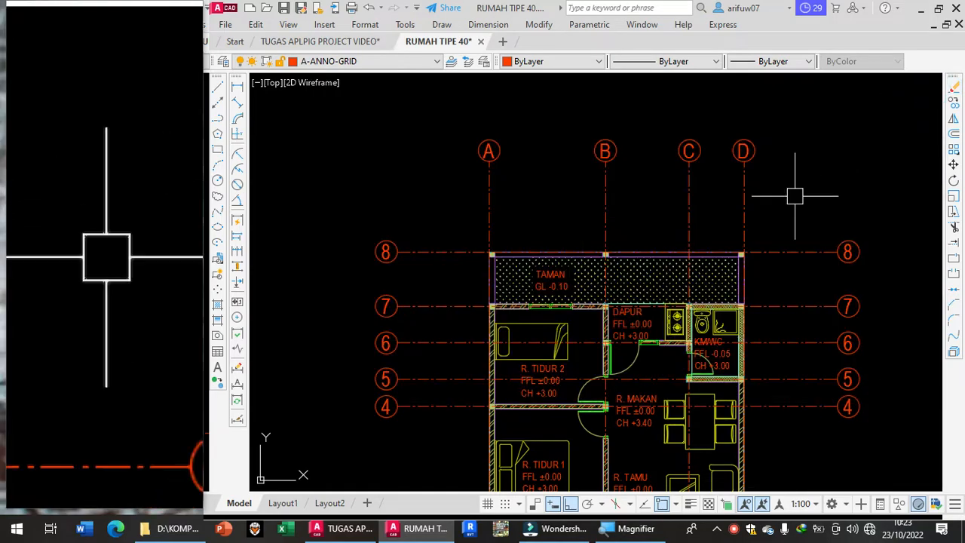
- Create a new annotative dimension style named 2.0 for all dimensions, starting from the Annotative style, and continue to its settings
middle_drag(653, 218, 623, 177)
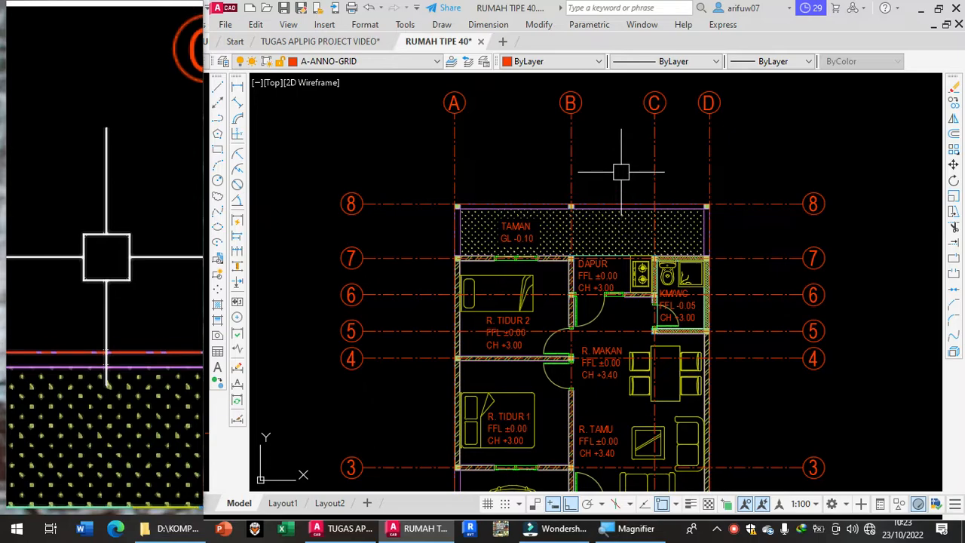
middle_drag(413, 241, 549, 229)
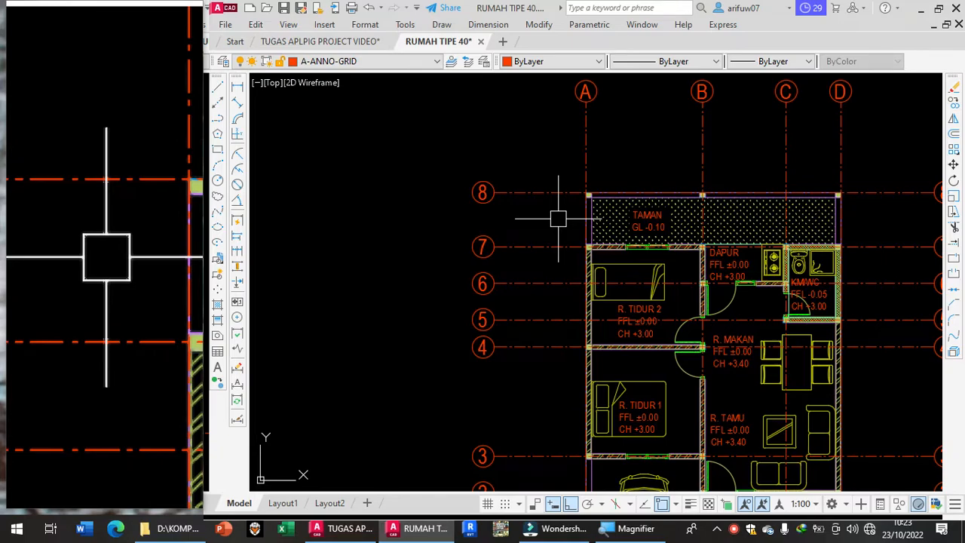
text(D)
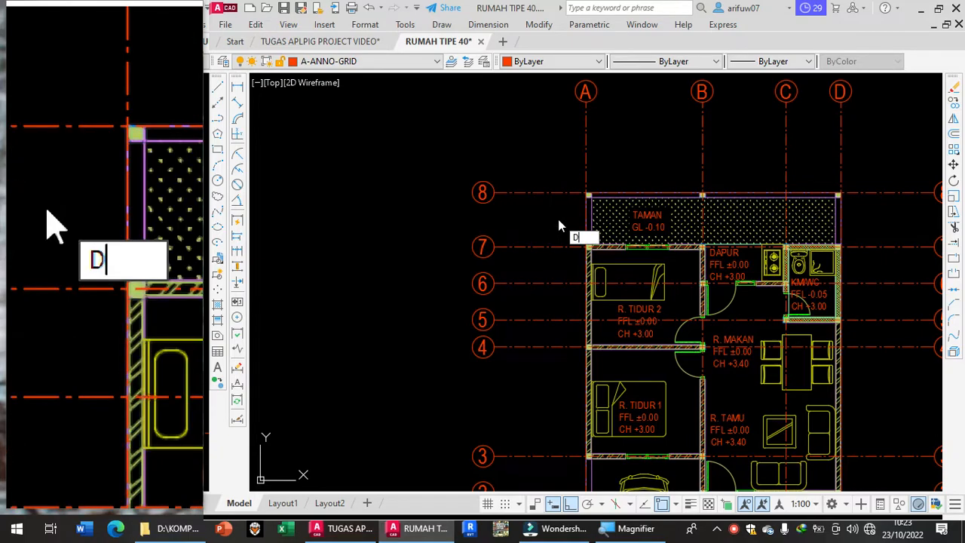
key(Return)
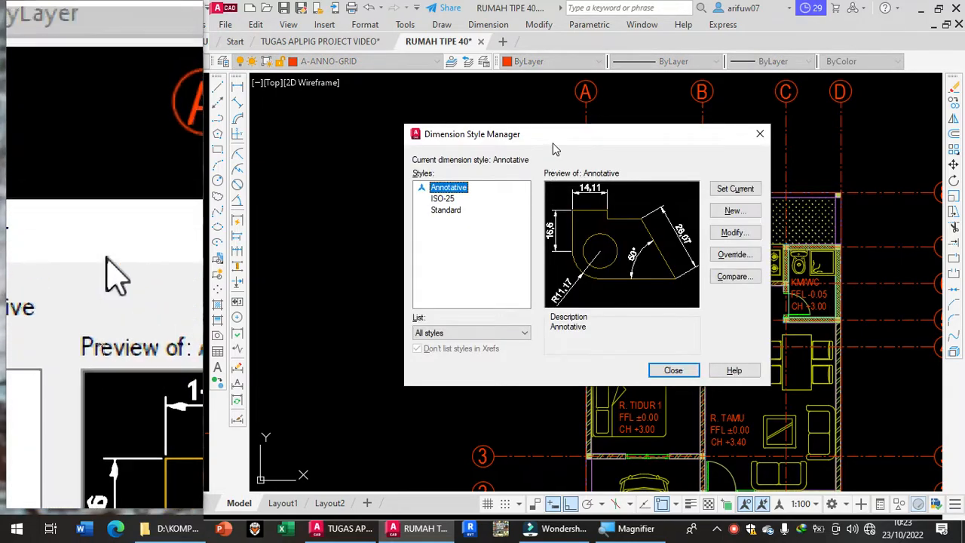
drag(551, 134, 509, 131)
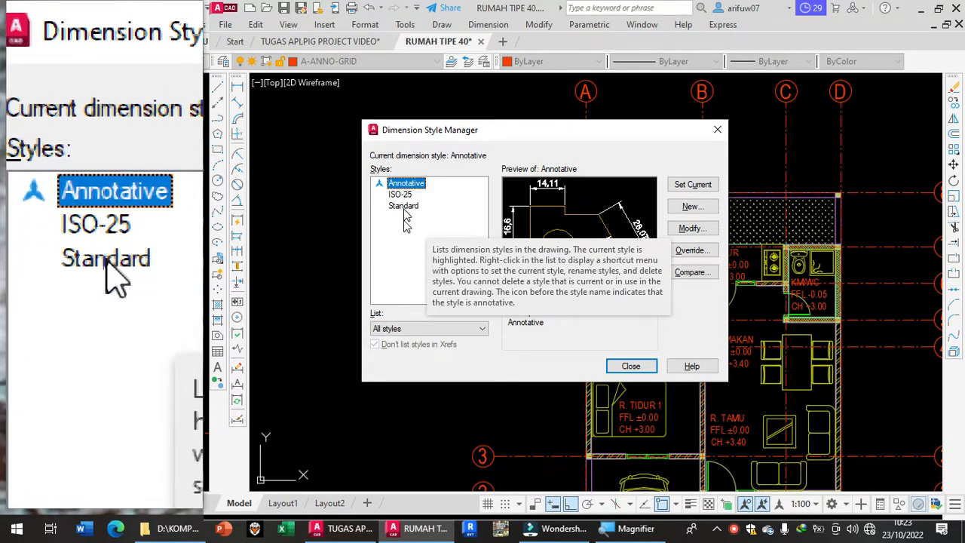
click(403, 225)
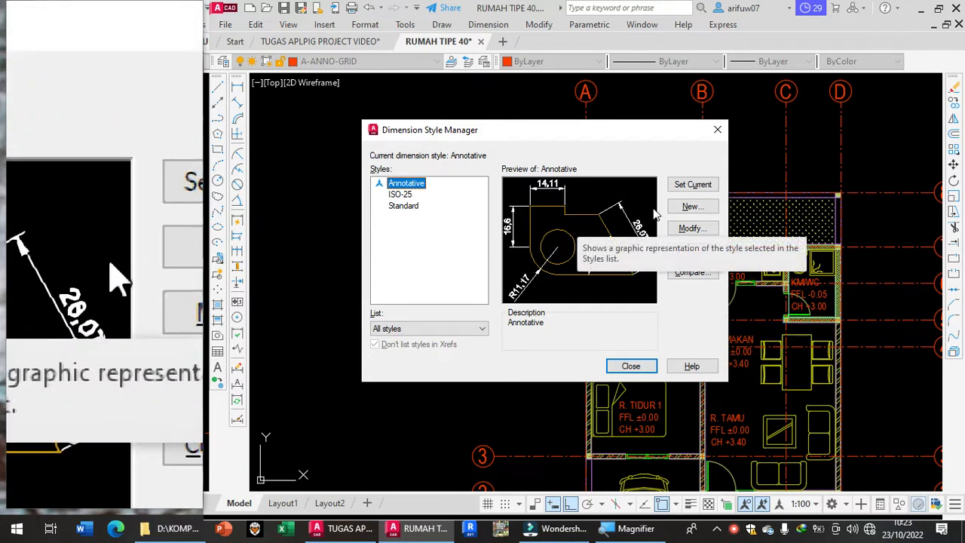
click(689, 209)
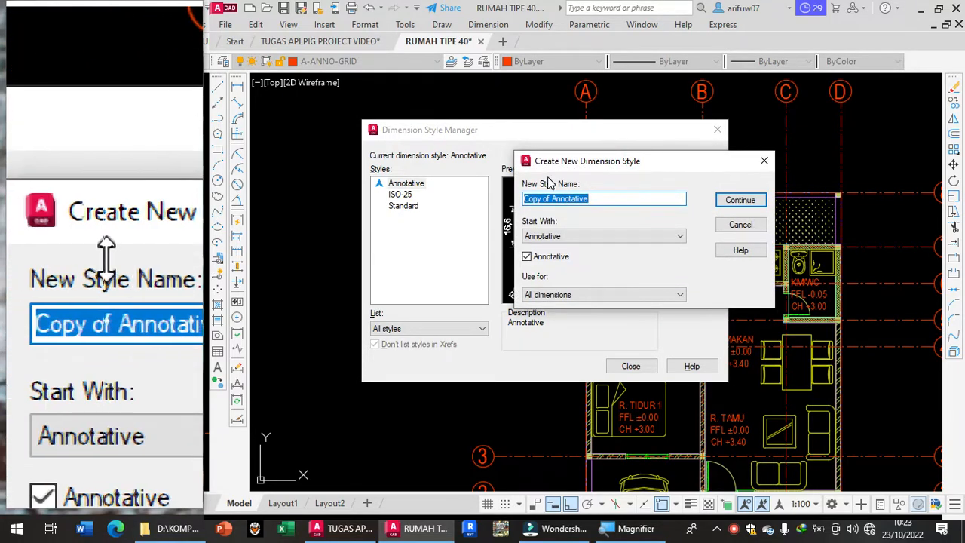
drag(597, 161, 525, 189)
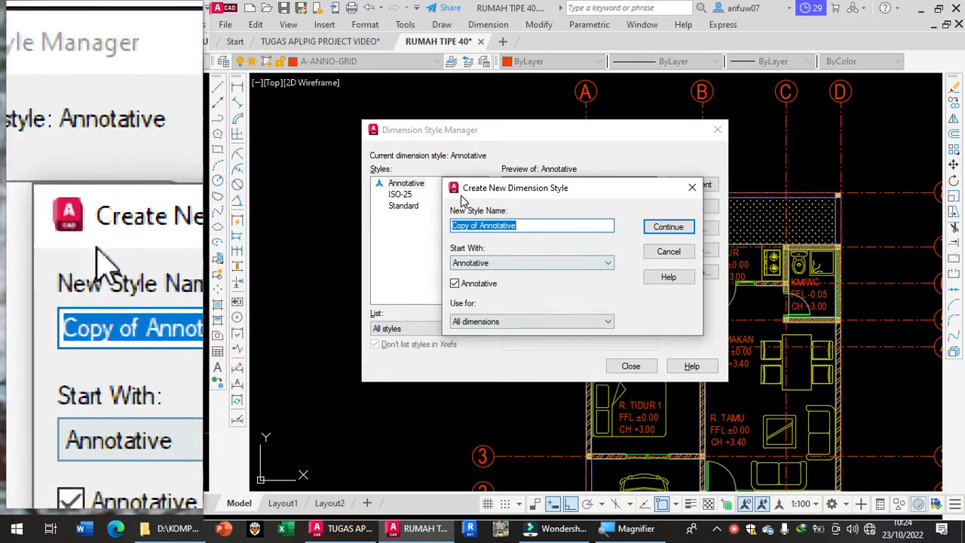
text(2.0)
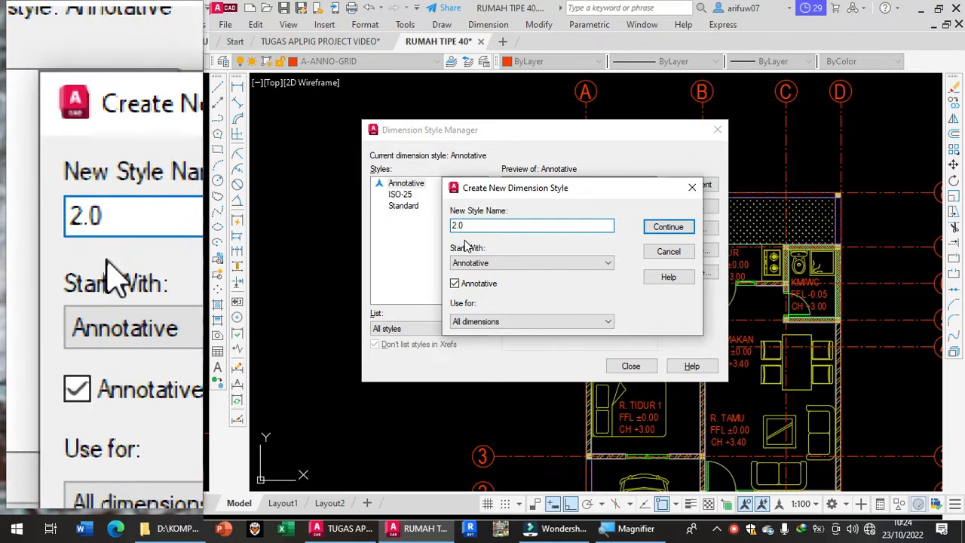
click(469, 263)
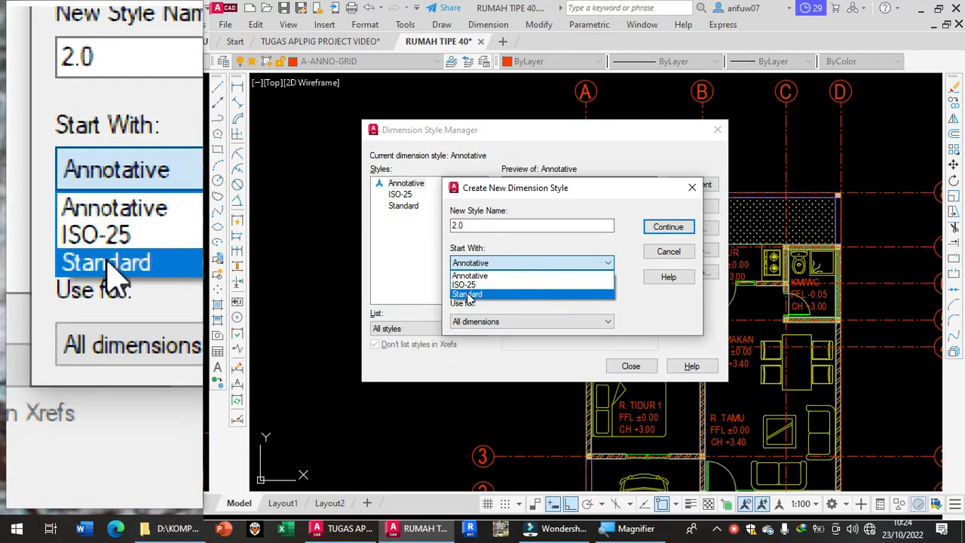
click(464, 275)
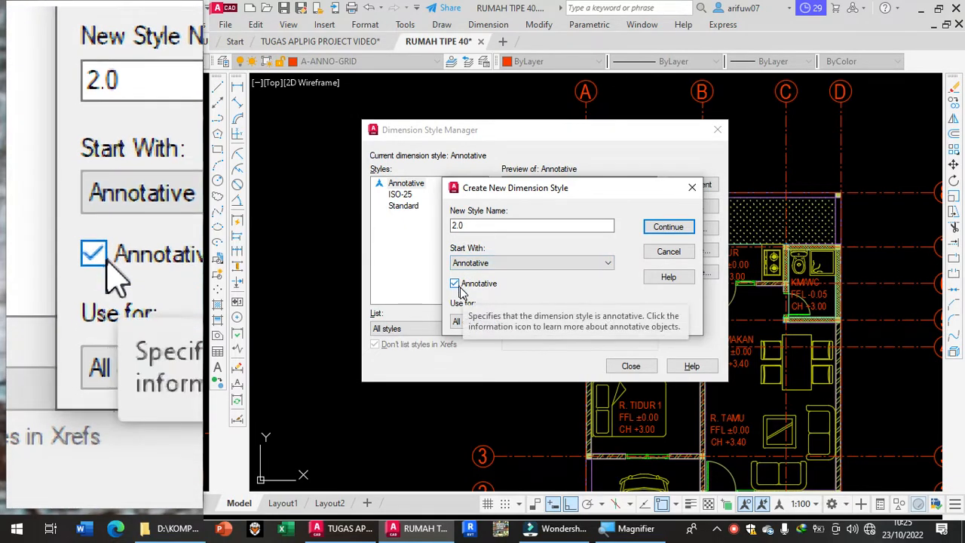
click(659, 229)
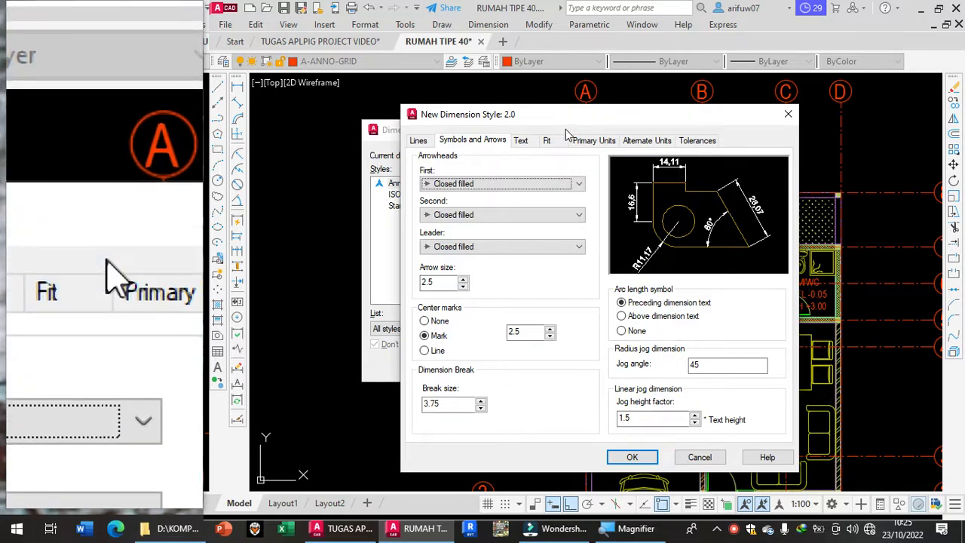
- Set the first, second and leader arrowheads of dimension style 2.0 to Architectural tick
drag(564, 121, 499, 90)
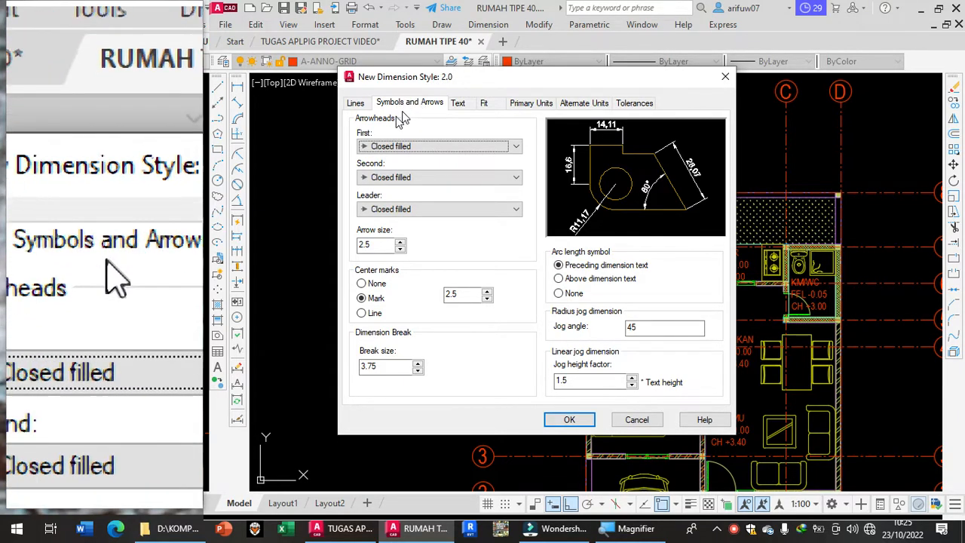
click(379, 151)
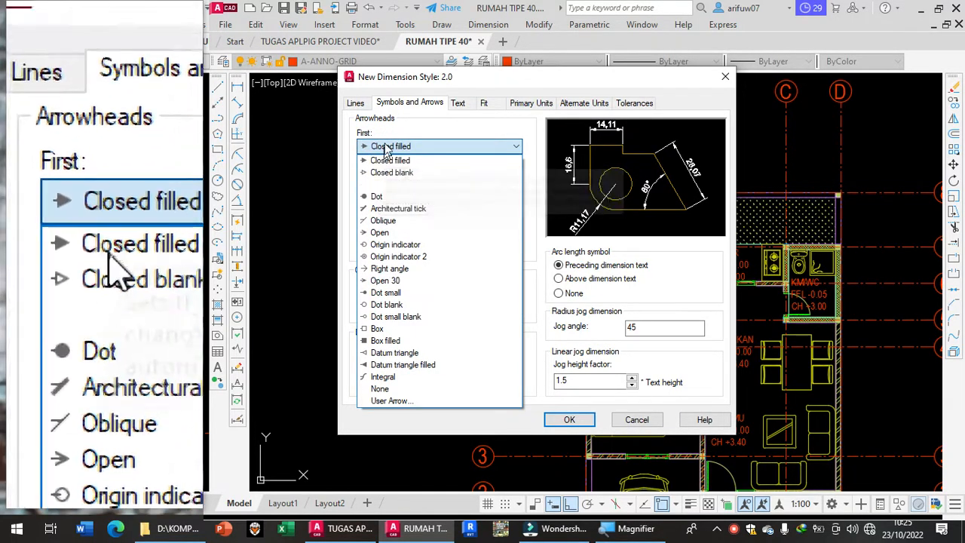
click(390, 148)
click(389, 151)
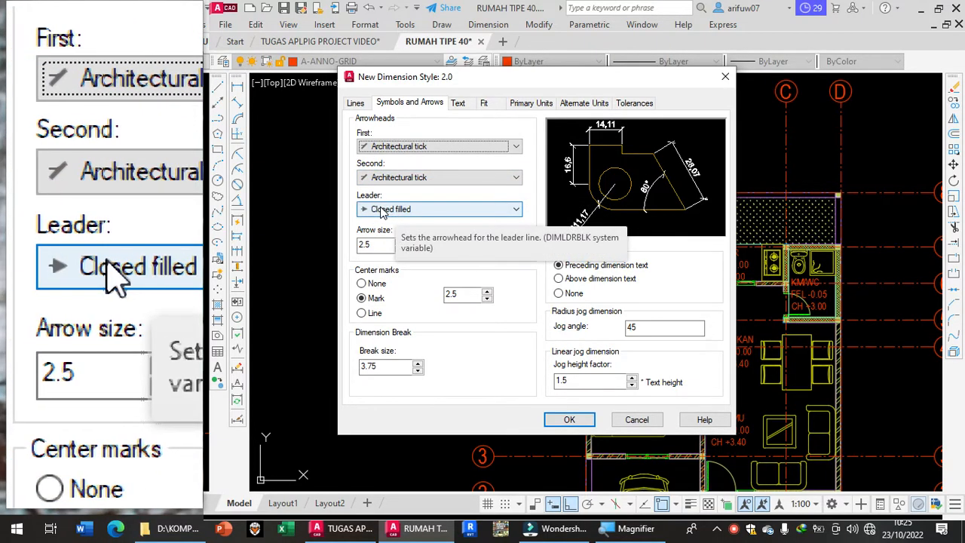
click(382, 213)
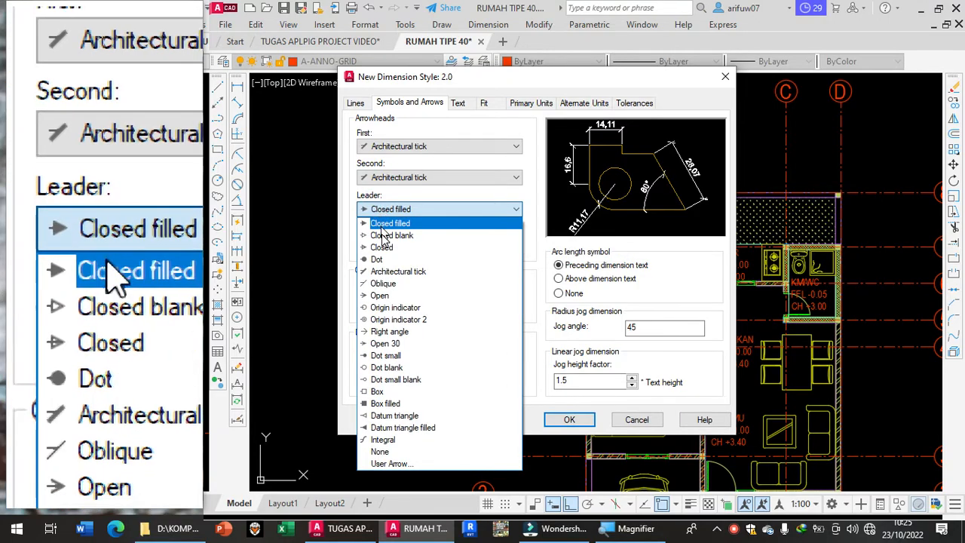
click(390, 273)
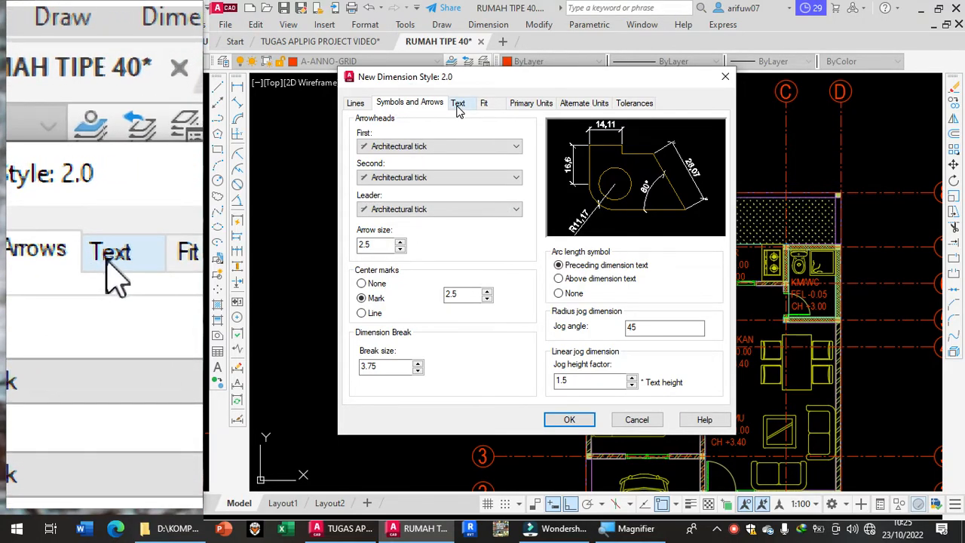
- Set the text style of dimension style 2.0 to the 2.0 text style
click(458, 105)
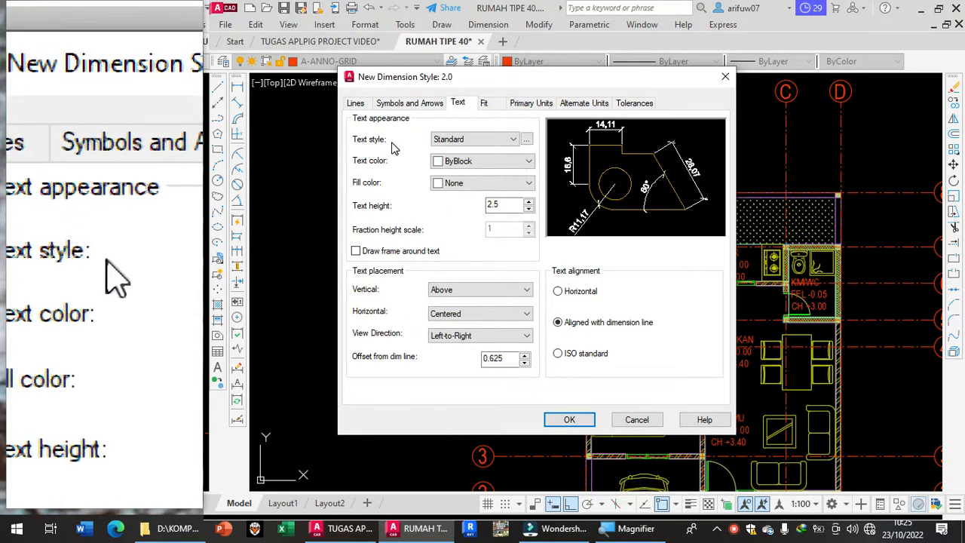
click(445, 141)
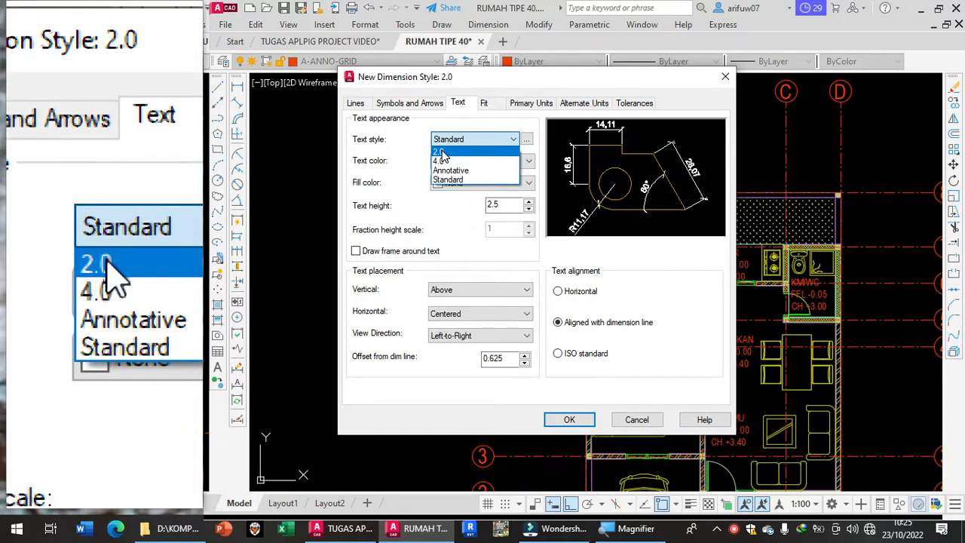
click(442, 155)
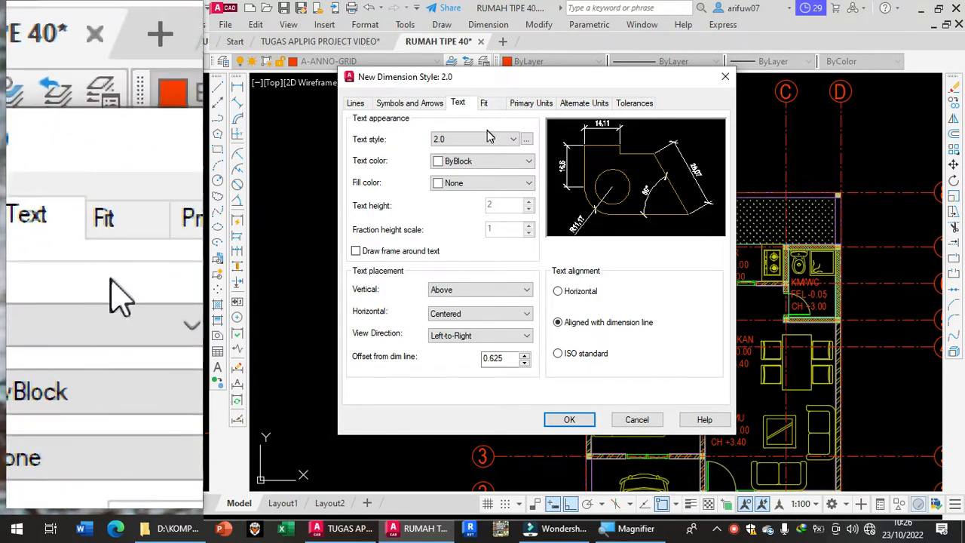
- Review the fit, primary unit, alternate unit, tolerance, arrowhead and text settings of dimension style 2.0
click(484, 104)
click(520, 104)
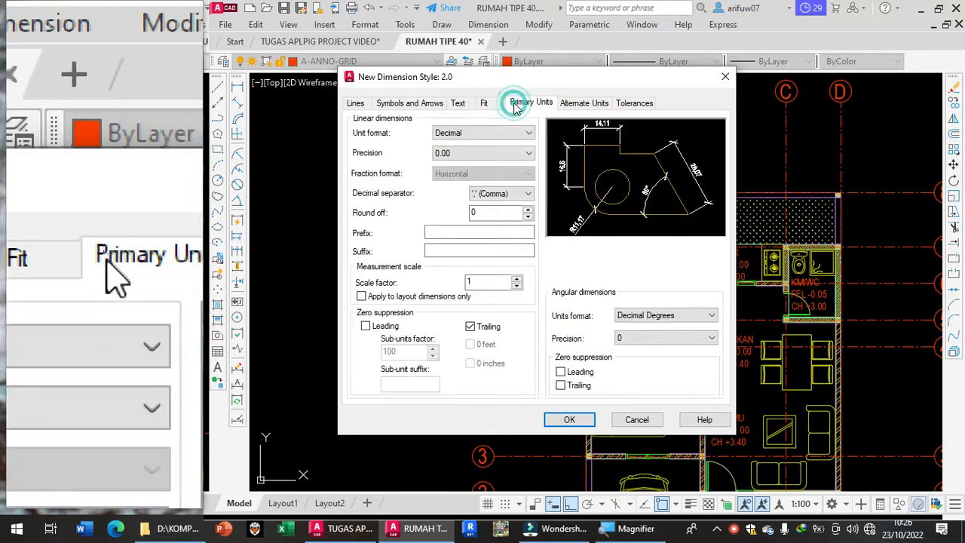
click(464, 107)
click(413, 107)
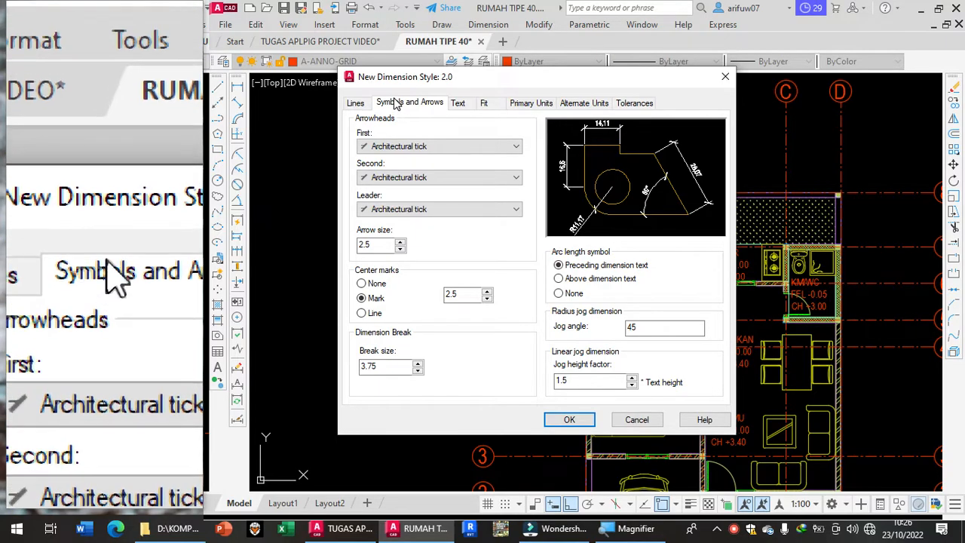
click(455, 103)
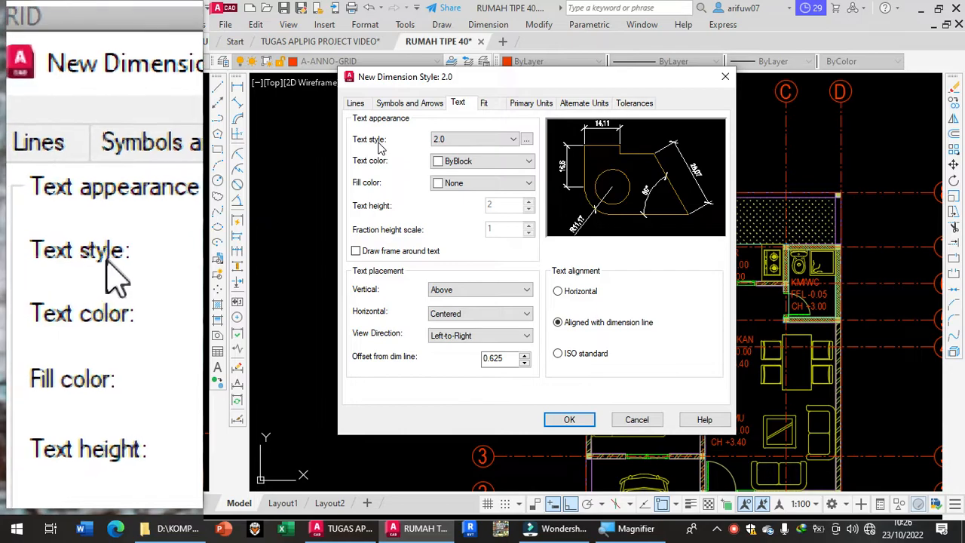
click(485, 104)
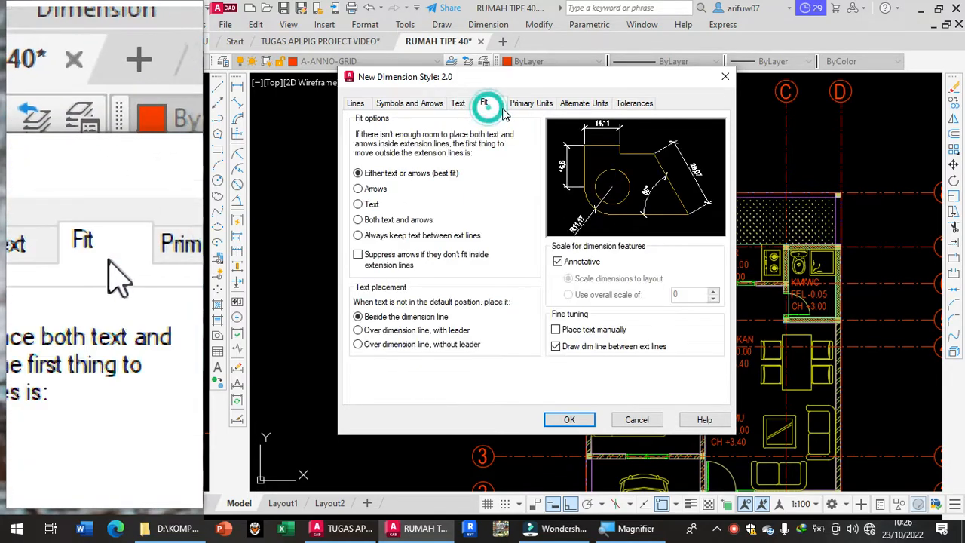
click(521, 104)
click(592, 104)
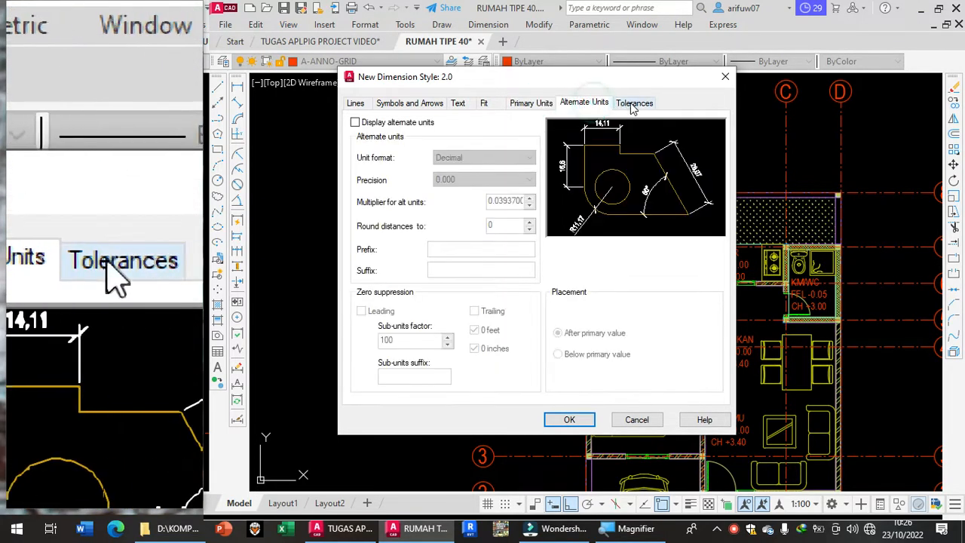
click(634, 104)
click(407, 104)
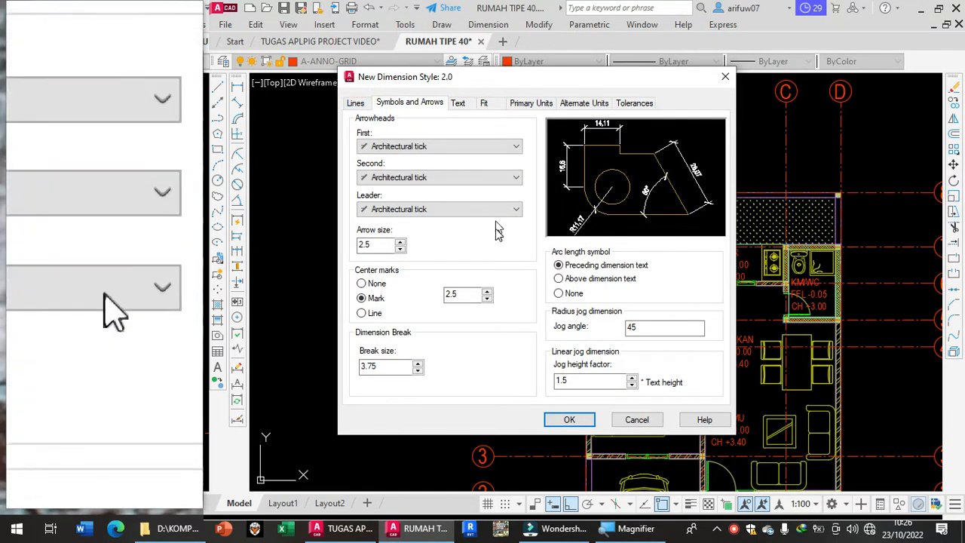
click(458, 104)
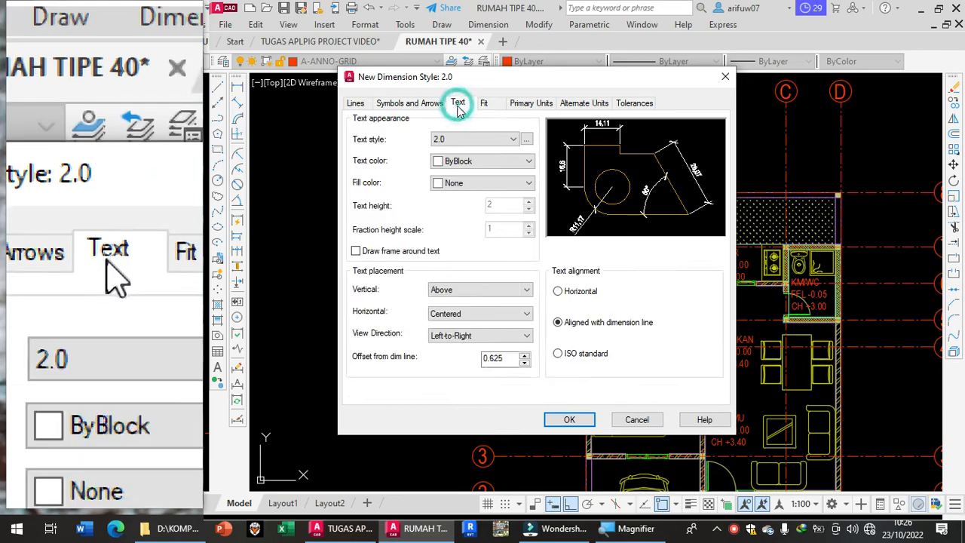
- Save dimension style 2.0 and close the Dimension Style Manager
click(569, 420)
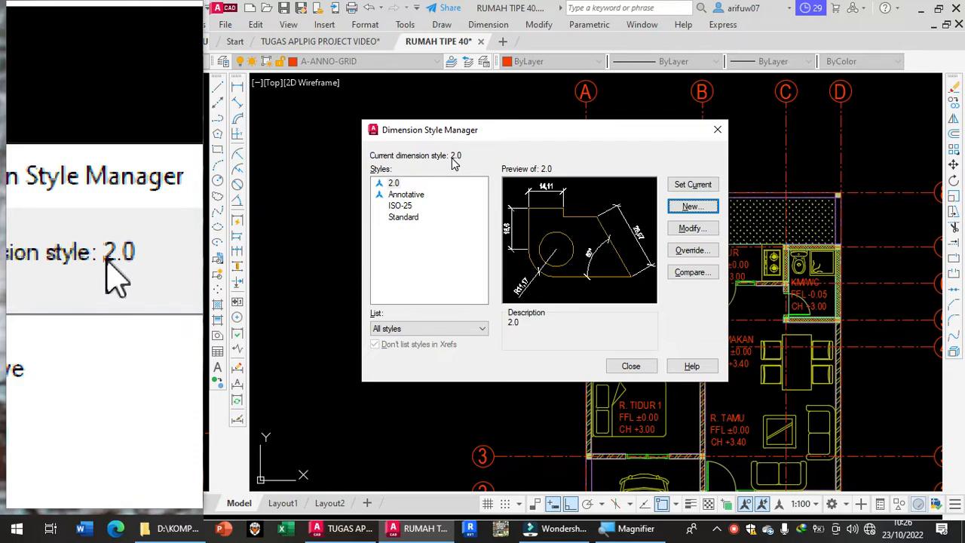
click(631, 366)
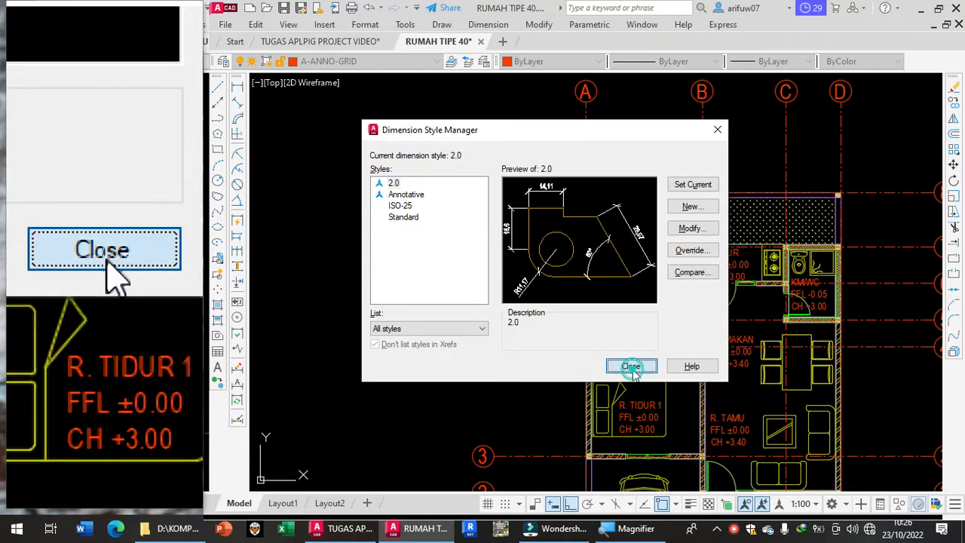
middle_drag(636, 182, 507, 215)
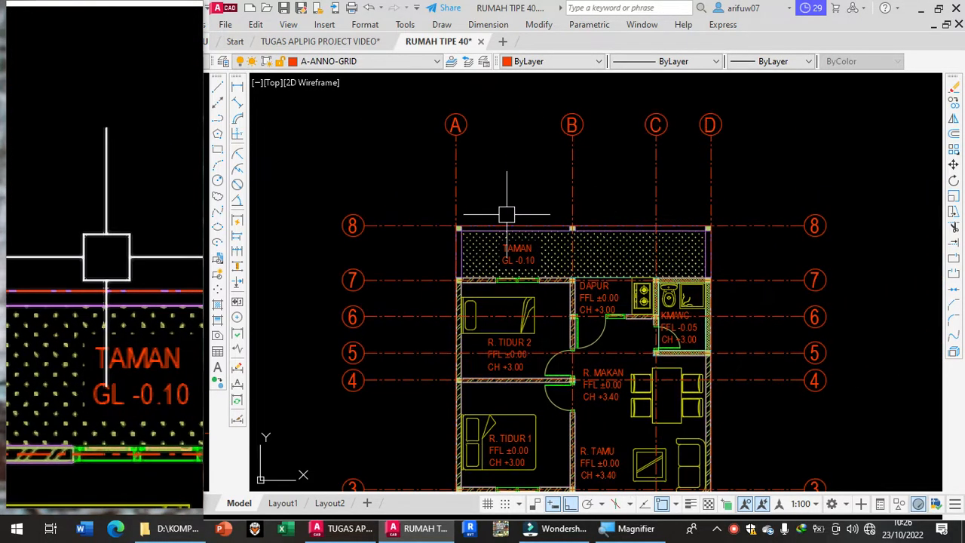
scroll(517, 200, up, 2)
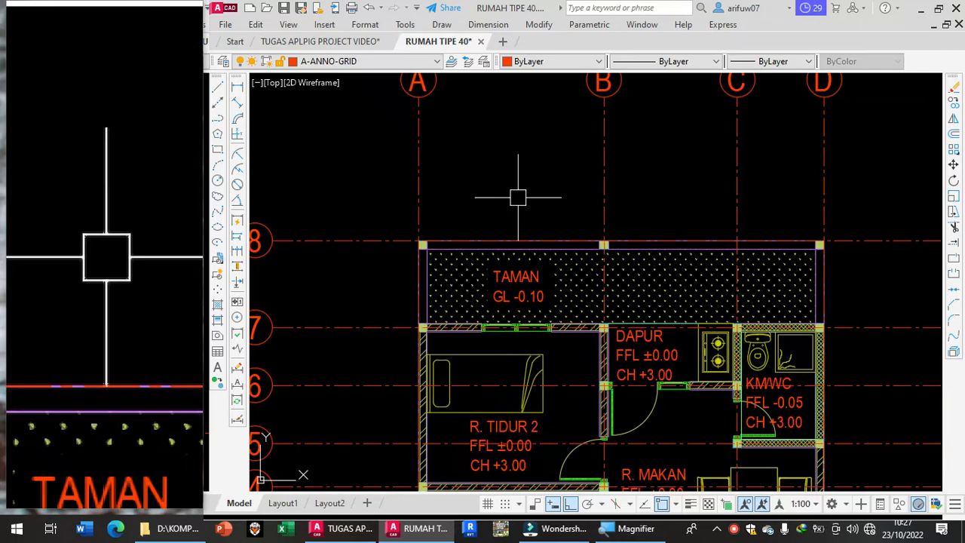
text(DLI)
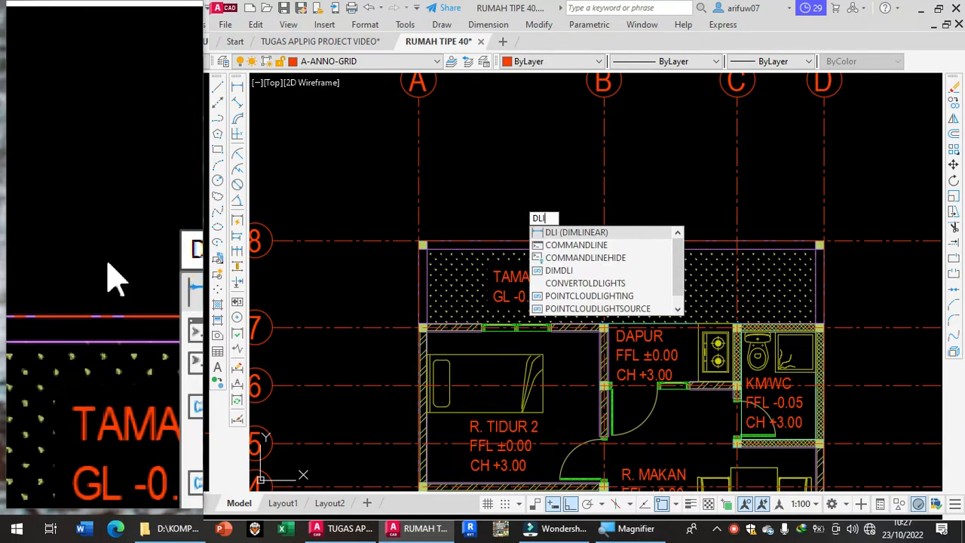
key(Return)
scroll(411, 229, up, 2)
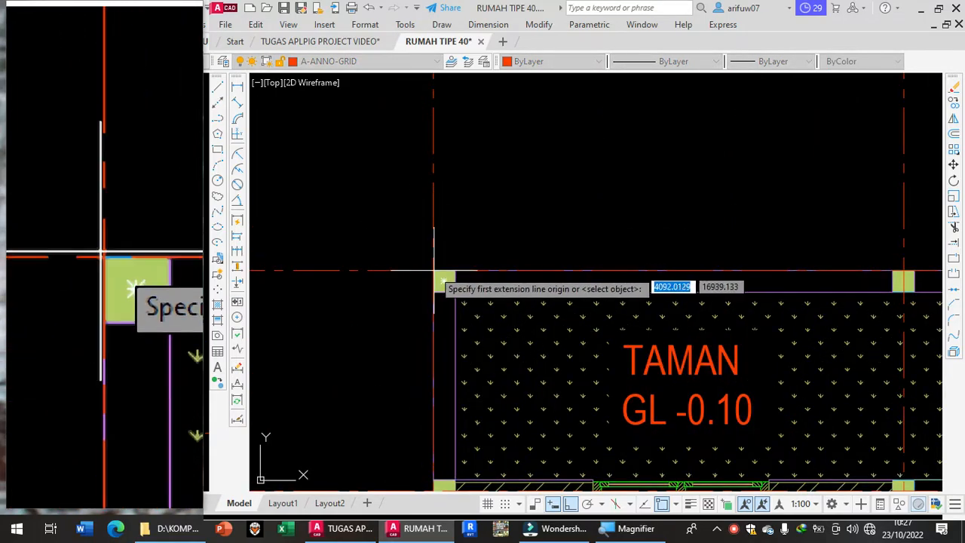
click(435, 274)
scroll(576, 273, down, 2)
middle_drag(576, 273, 381, 278)
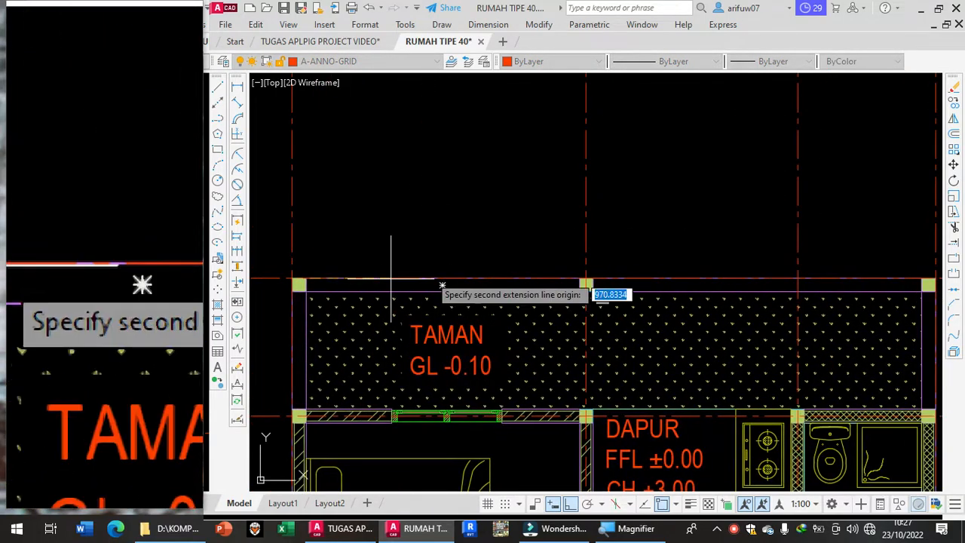
scroll(598, 293, up, 4)
click(616, 312)
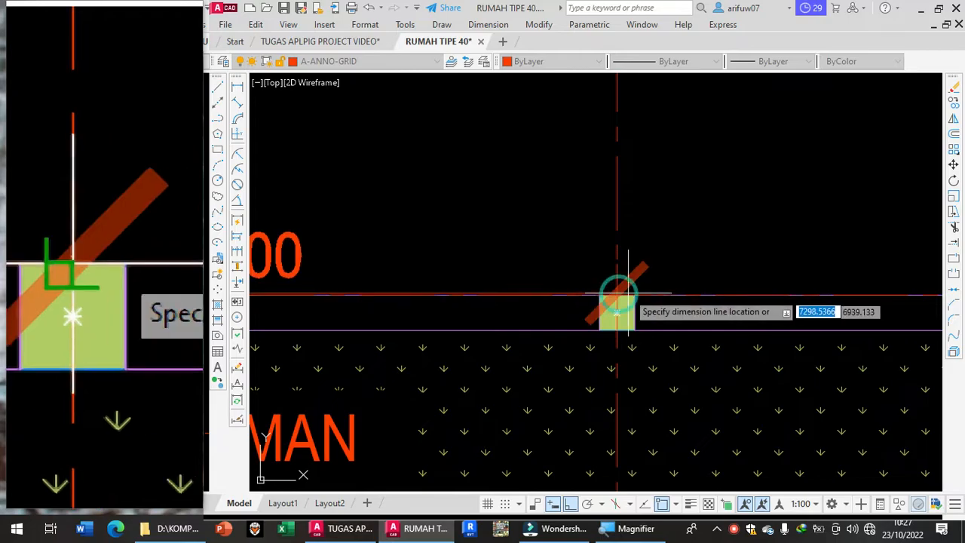
scroll(592, 276, down, 3)
scroll(564, 259, up, 4)
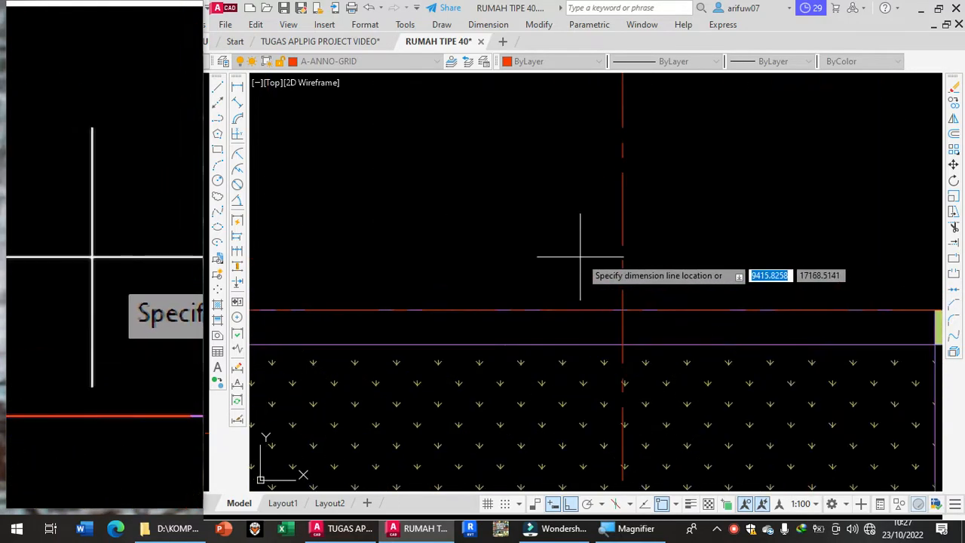
scroll(476, 255, down, 4)
middle_drag(451, 254, 825, 272)
key(Escape)
- Add a linear dimension between grid lines A and B, measured along grid line 8 and placed just above the TAMAN area
text(D)
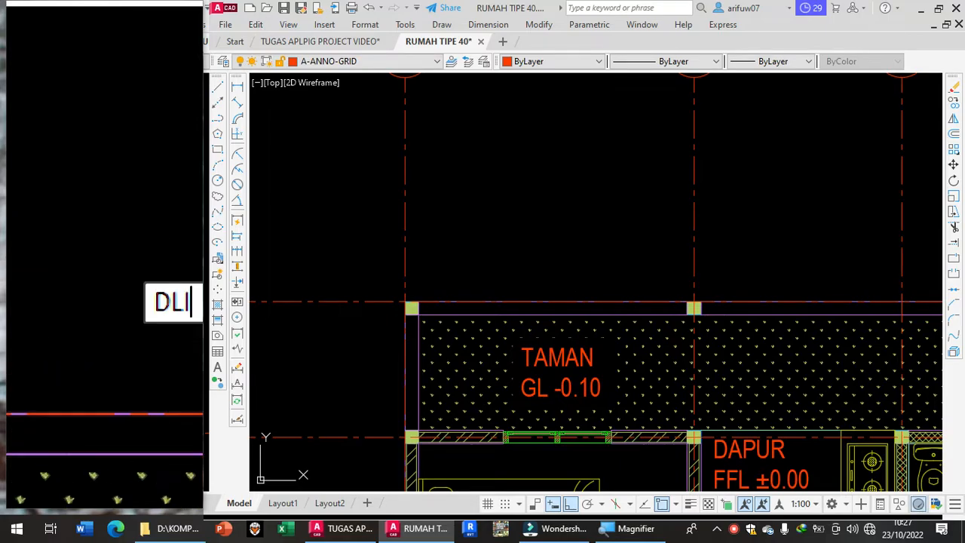
text(LI)
key(Return)
click(407, 303)
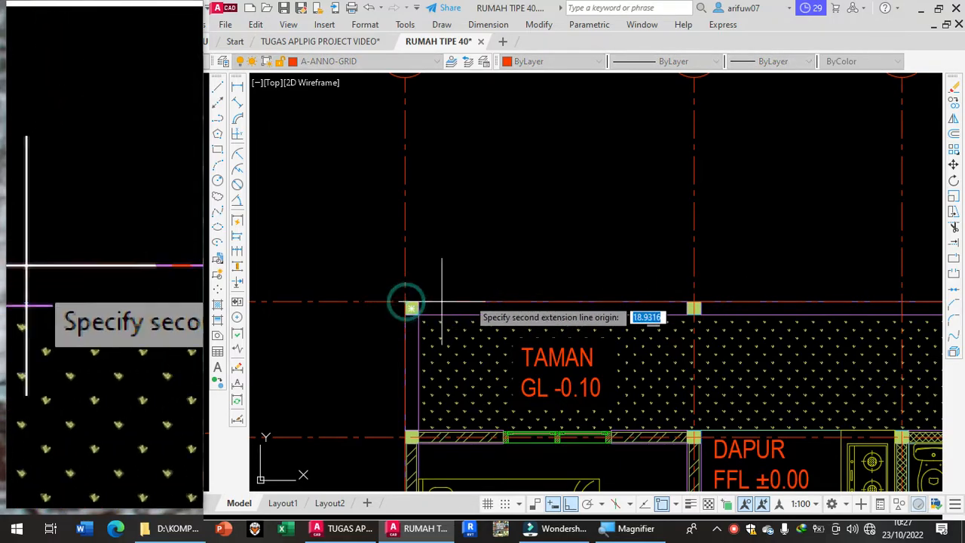
scroll(695, 300, up, 3)
click(699, 304)
scroll(700, 310, down, 4)
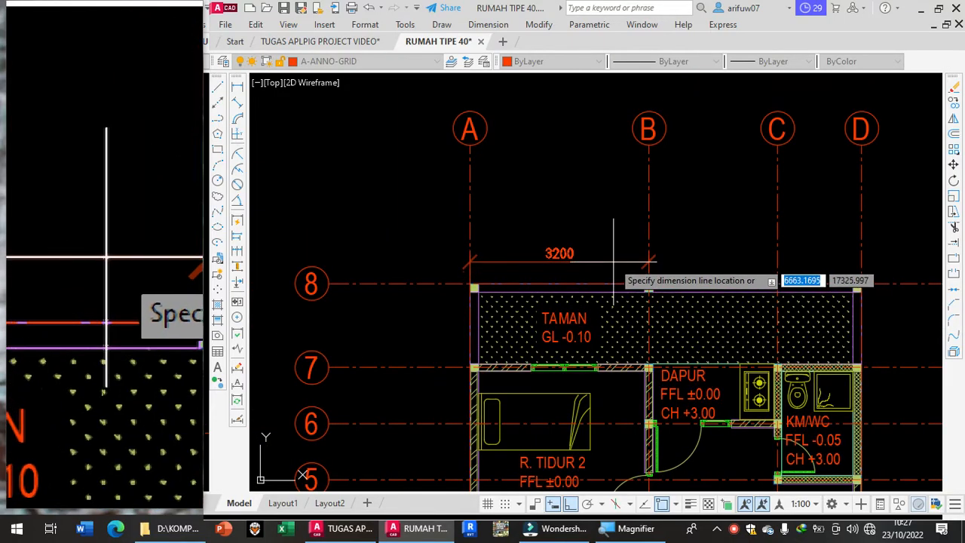
scroll(613, 262, up, 2)
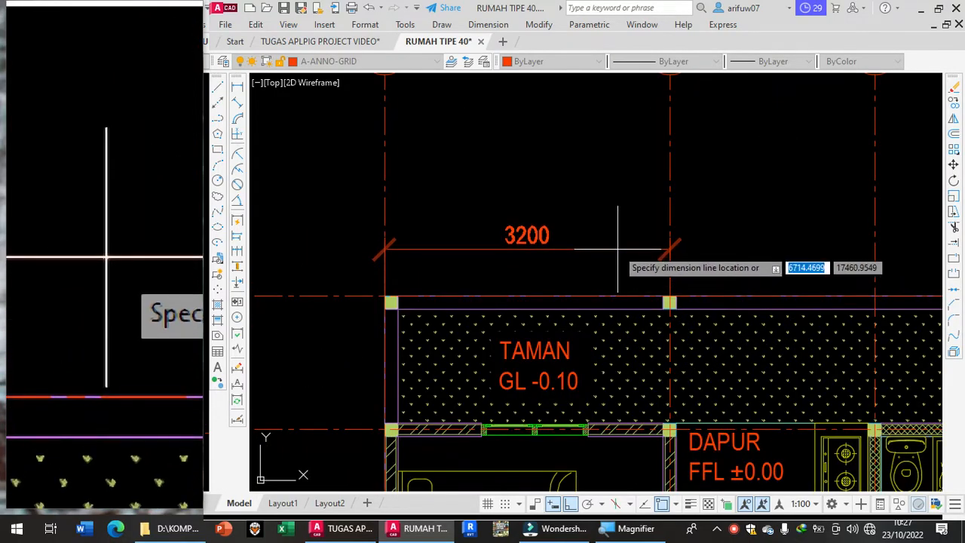
click(617, 249)
- Add a linear dimension between grid lines B and C along grid line 8, aligned with the A–B dimension line
middle_drag(604, 284, 529, 297)
scroll(603, 292, down, 2)
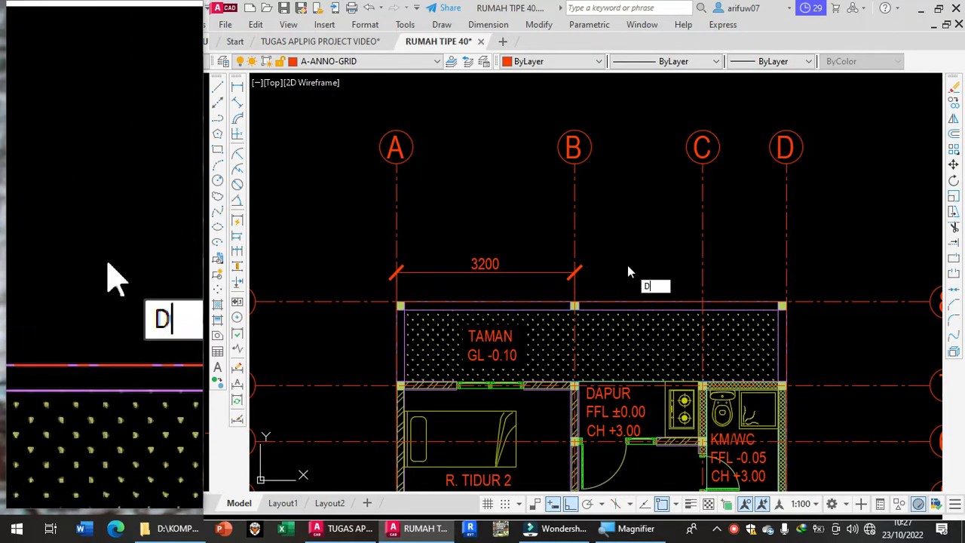
text(LI)
key(Return)
scroll(590, 291, up, 5)
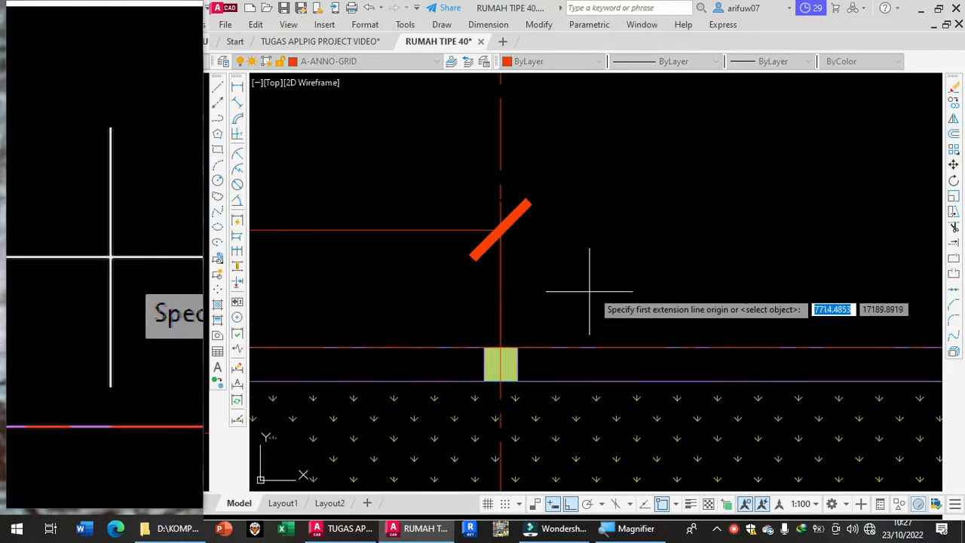
click(500, 348)
scroll(637, 343, down, 5)
middle_drag(640, 339, 564, 341)
scroll(637, 345, up, 6)
click(681, 397)
scroll(500, 349, down, 6)
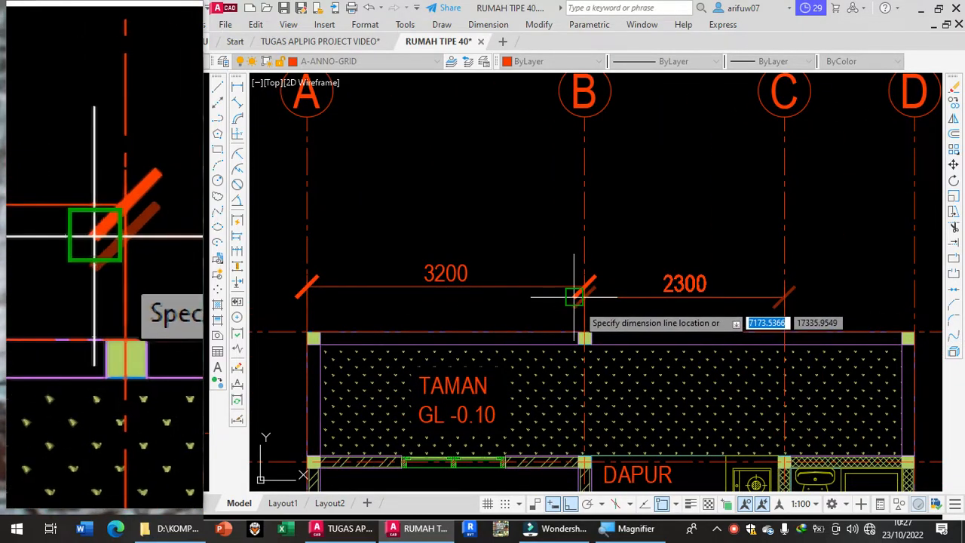
click(535, 287)
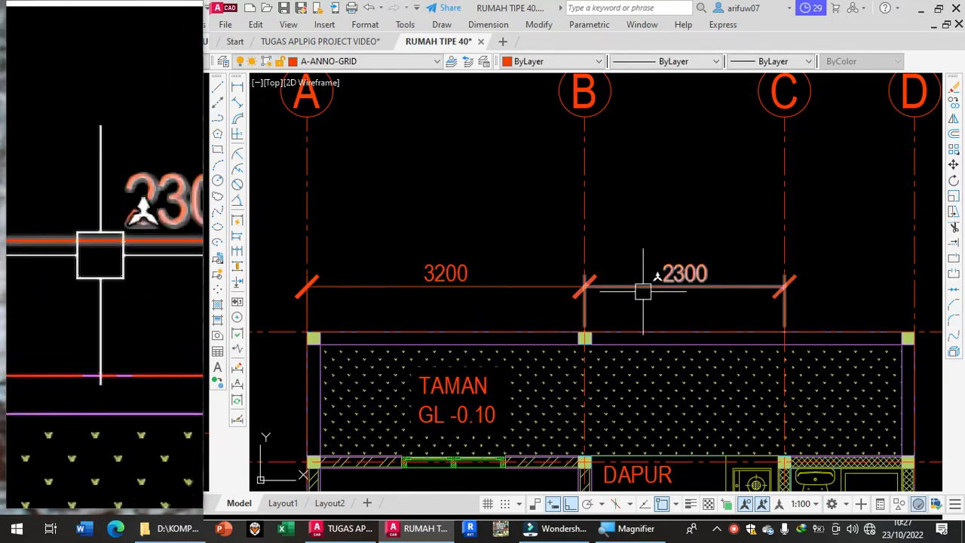
- Add a linear dimension between grid lines C and D along grid line 8, aligned with the B–C dimension line
middle_drag(699, 296, 572, 301)
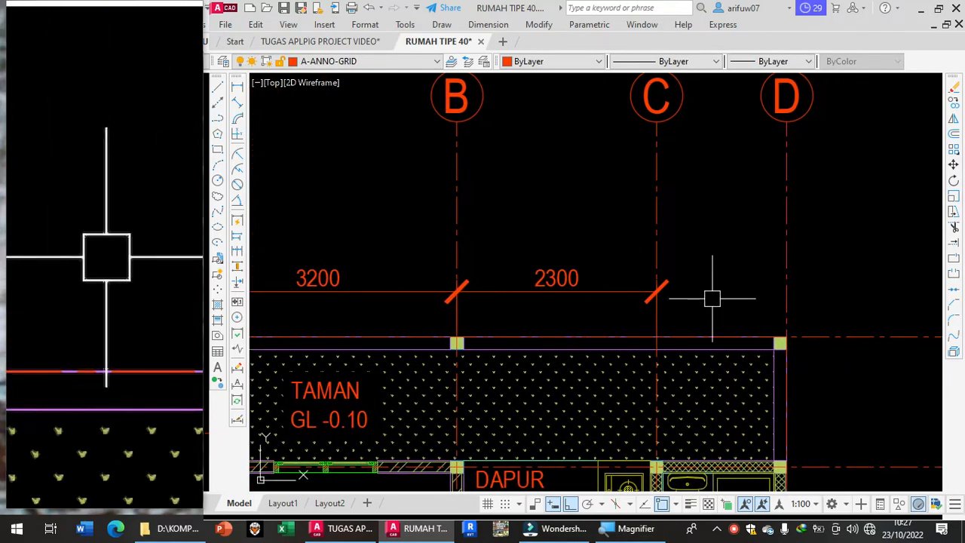
text(DLI)
key(Return)
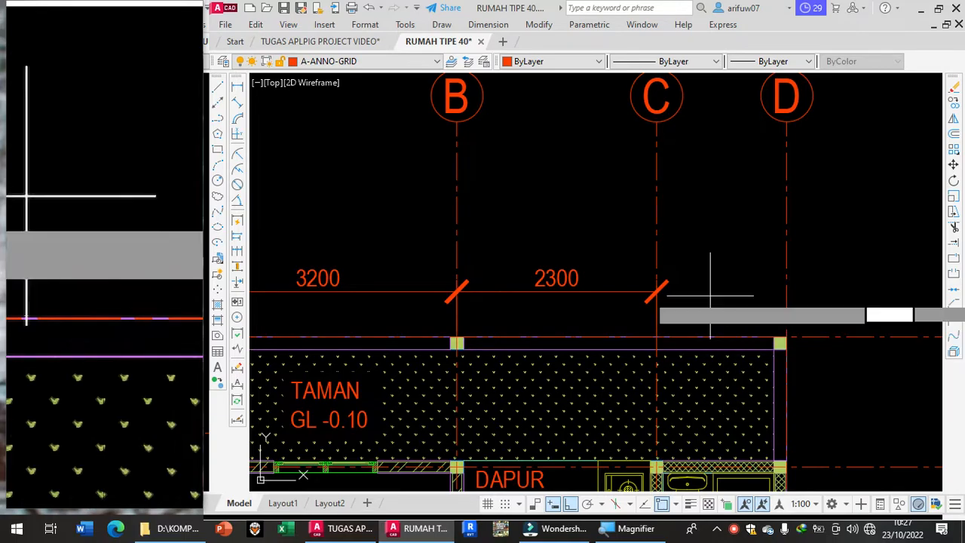
click(655, 340)
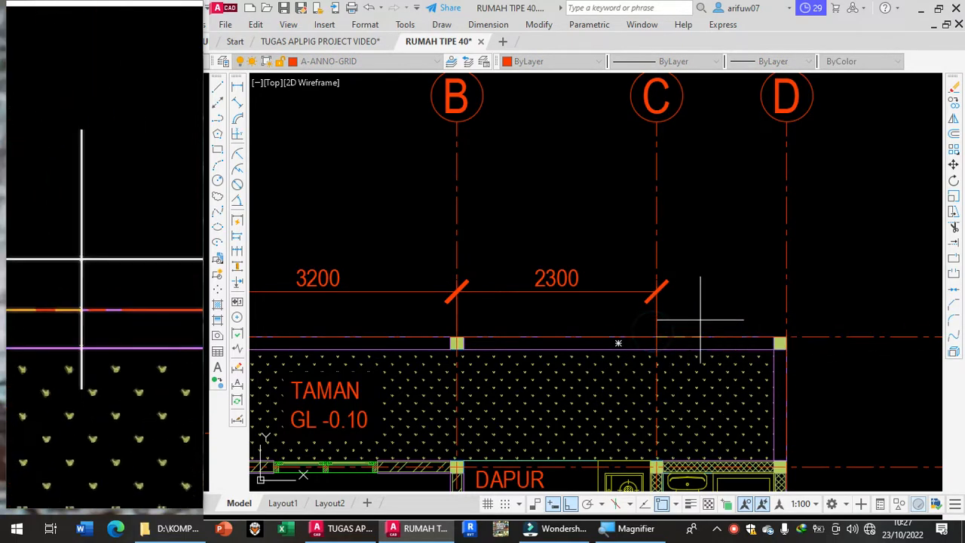
scroll(761, 326, up, 2)
scroll(768, 334, up, 2)
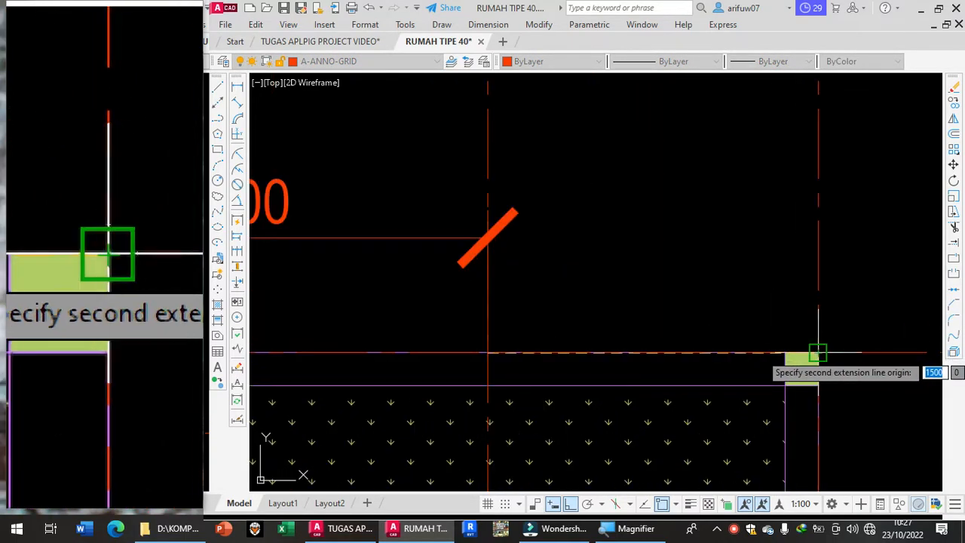
click(817, 352)
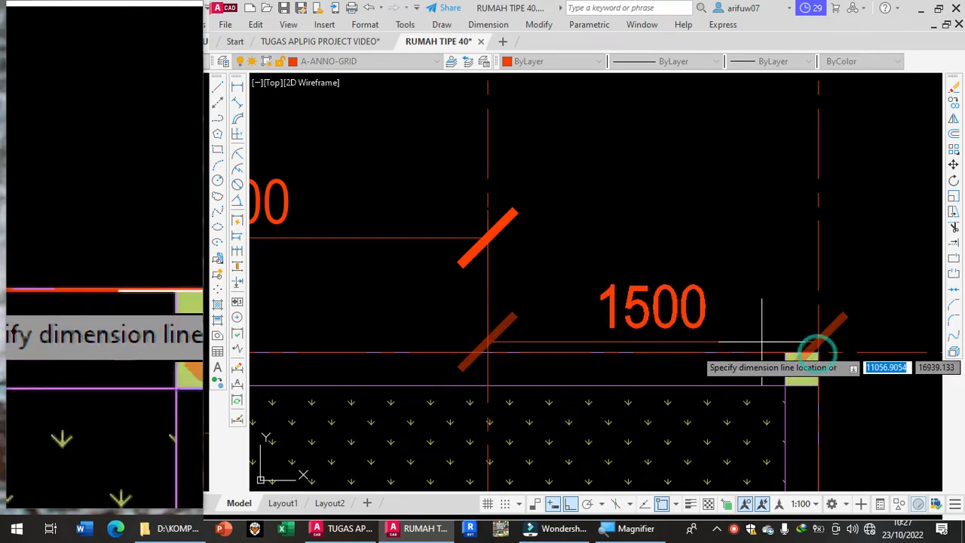
click(409, 238)
scroll(409, 282, down, 3)
middle_drag(409, 282, 747, 291)
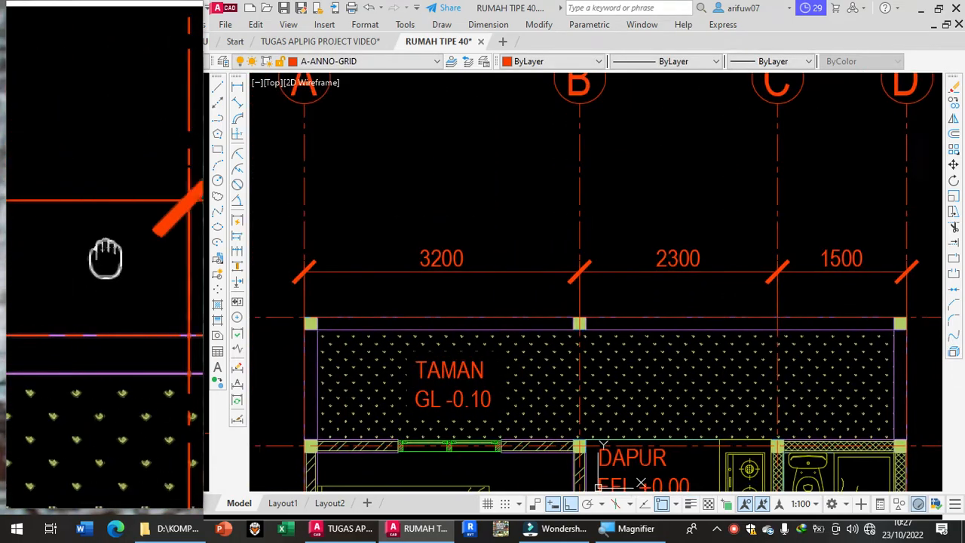
scroll(606, 284, down, 2)
scroll(504, 284, up, 2)
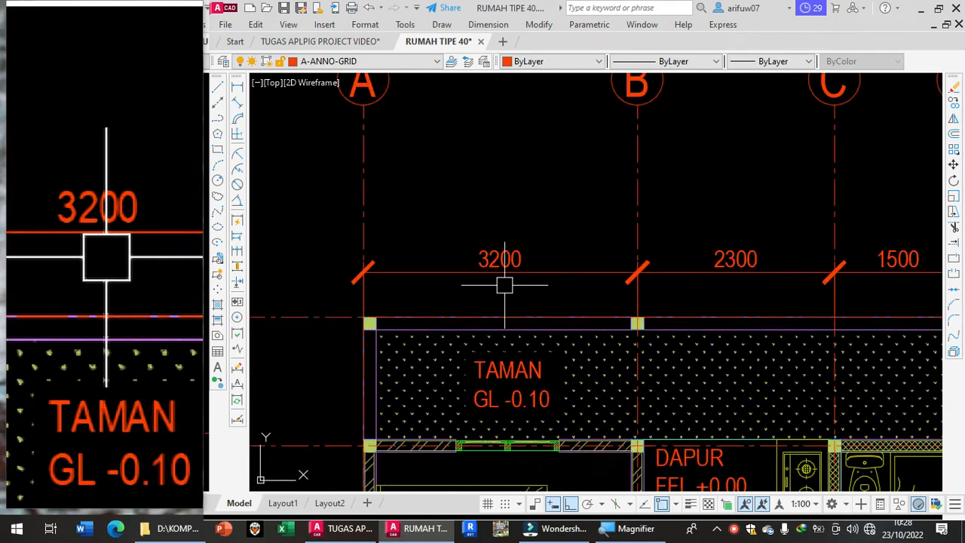
scroll(467, 327, down, 2)
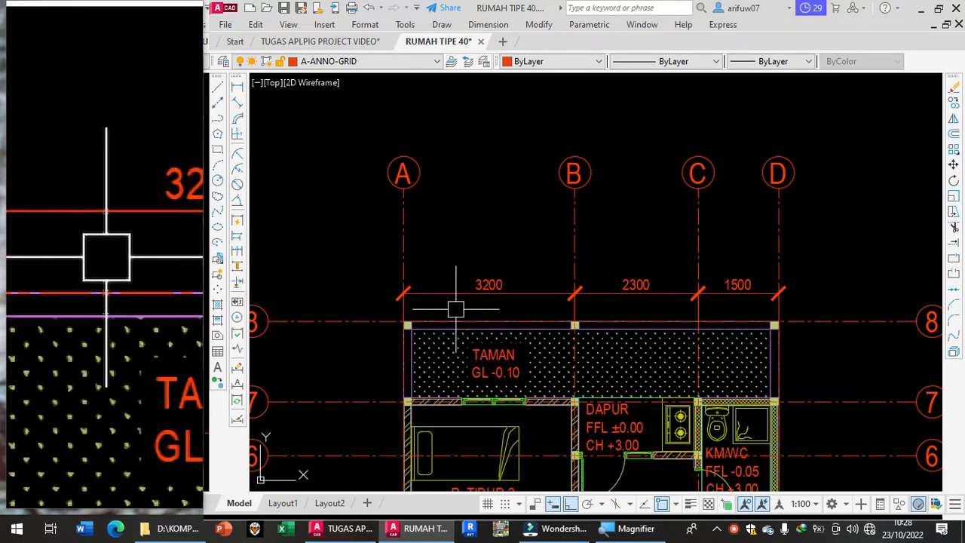
- Add an overall linear dimension between grid lines A and D along grid line 8, placed above the chain of spacing dimensions
text(LI)
key(Return)
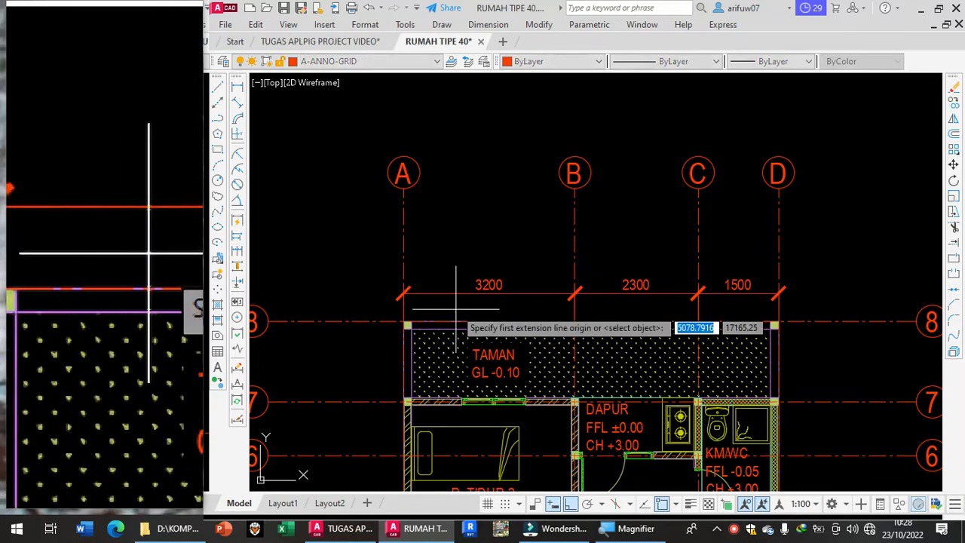
scroll(425, 318, up, 5)
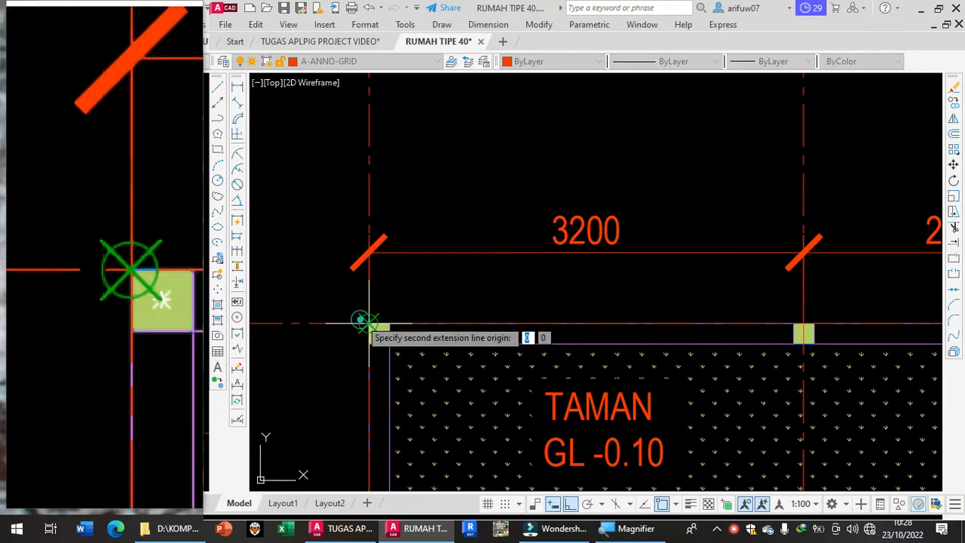
scroll(382, 323, down, 5)
middle_drag(460, 328, 439, 327)
scroll(739, 321, up, 6)
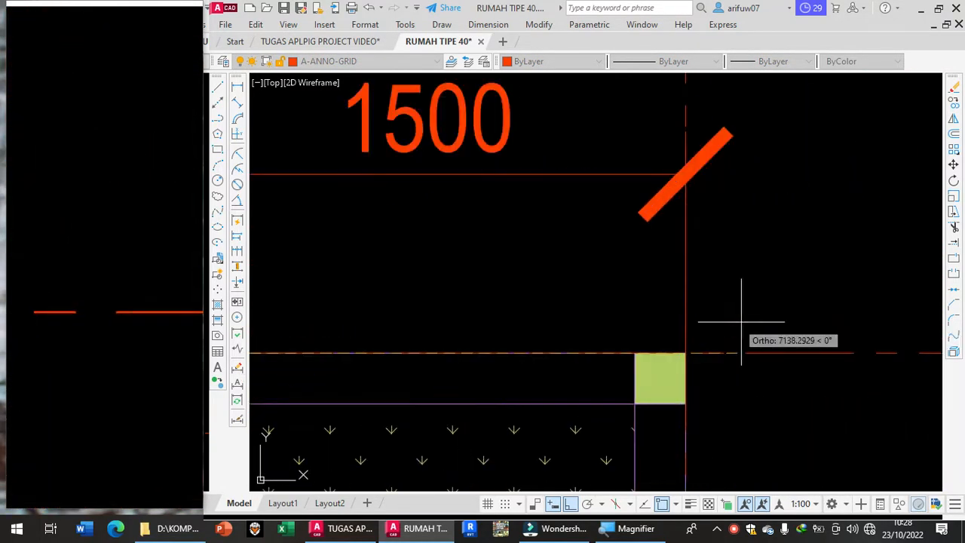
click(685, 352)
scroll(527, 309, down, 7)
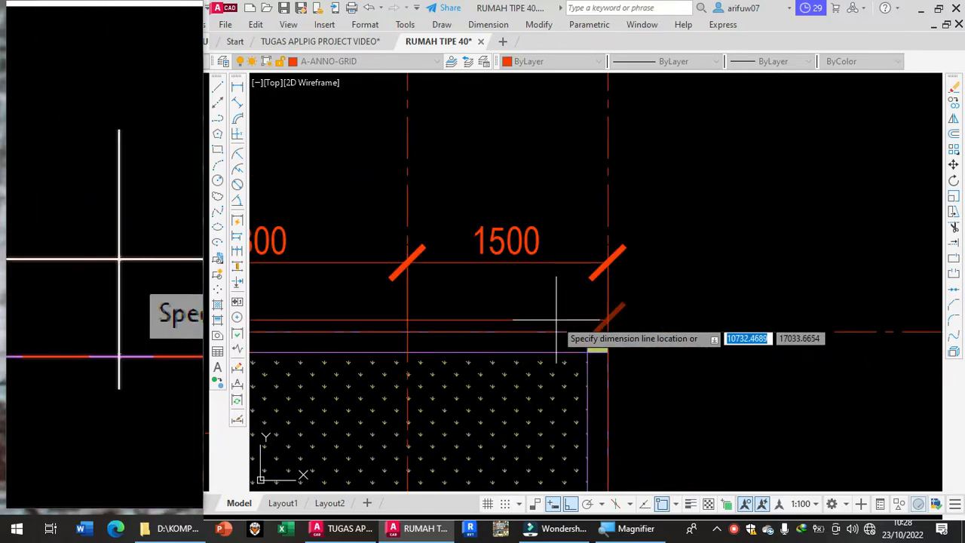
middle_drag(441, 290, 590, 277)
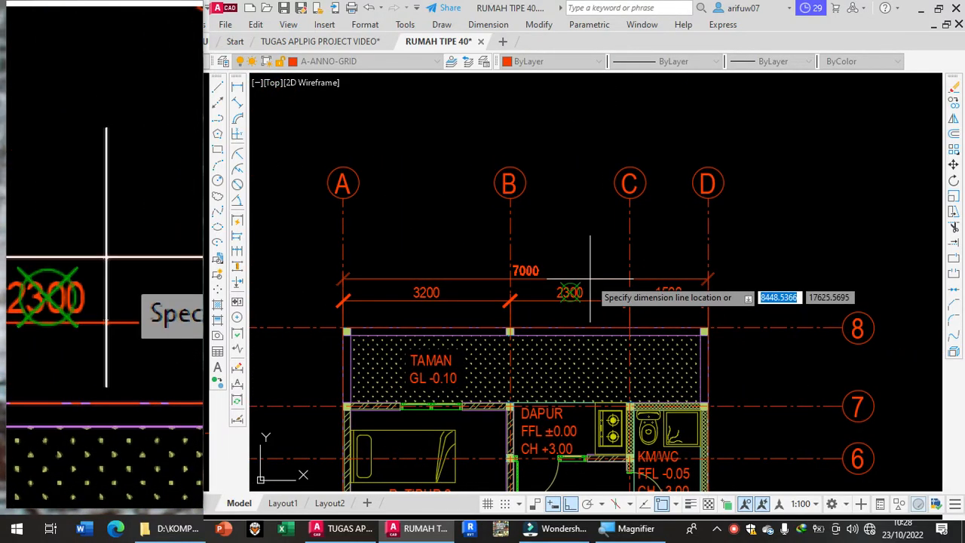
click(587, 274)
- Move the overall A–D dimension line farther up so it clears the text of the spacing dimensions below it
scroll(545, 281, up, 4)
click(514, 270)
scroll(514, 270, down, 4)
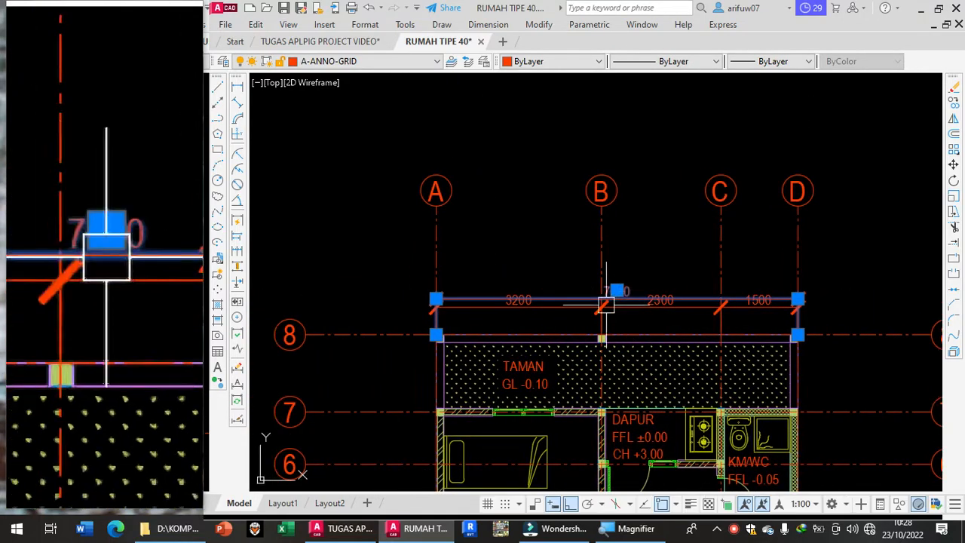
scroll(550, 293, up, 2)
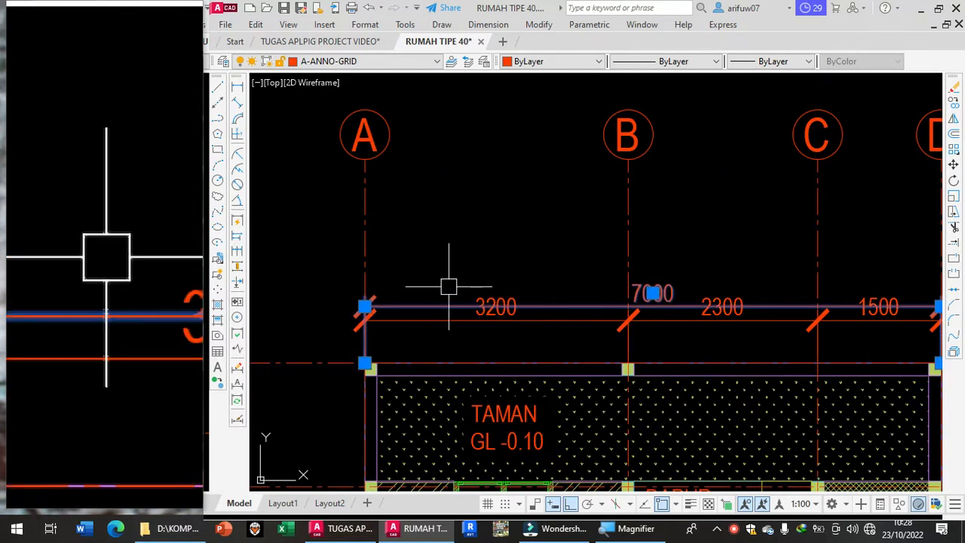
click(364, 305)
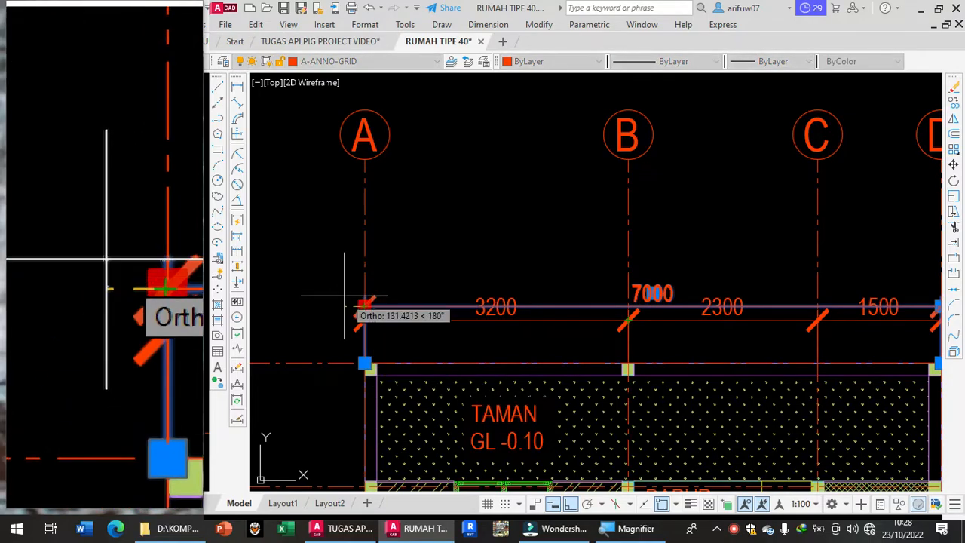
click(345, 279)
key(Escape)
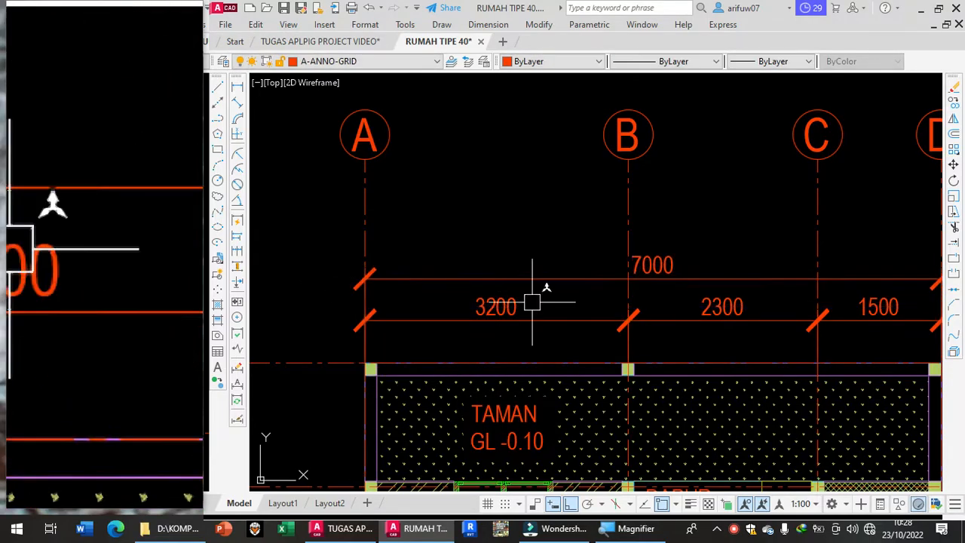
- Add a vertical linear dimension between grid lines 8 and 7 along grid line A, placed just outside the TAMAN area
scroll(621, 329, down, 5)
scroll(657, 331, up, 4)
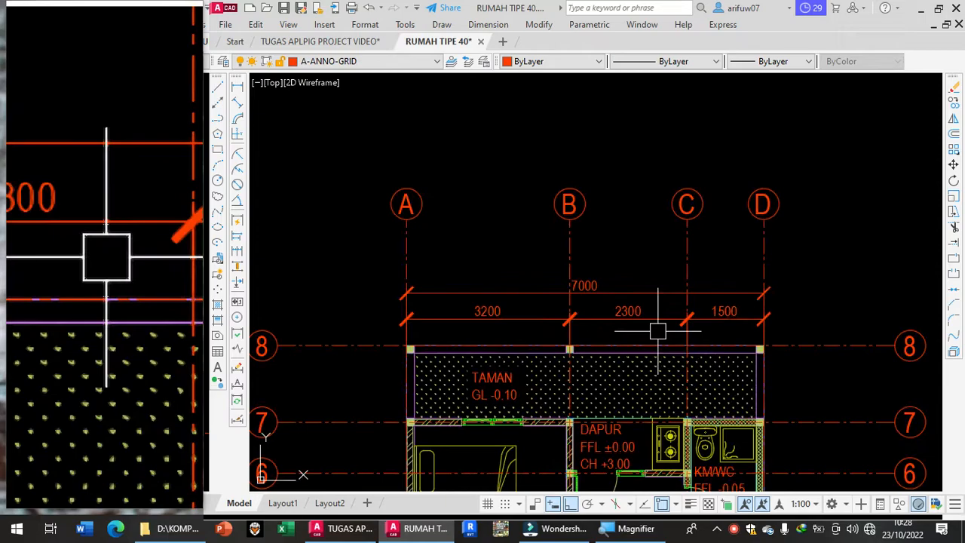
middle_drag(599, 320, 639, 276)
scroll(519, 310, down, 2)
middle_drag(519, 310, 567, 237)
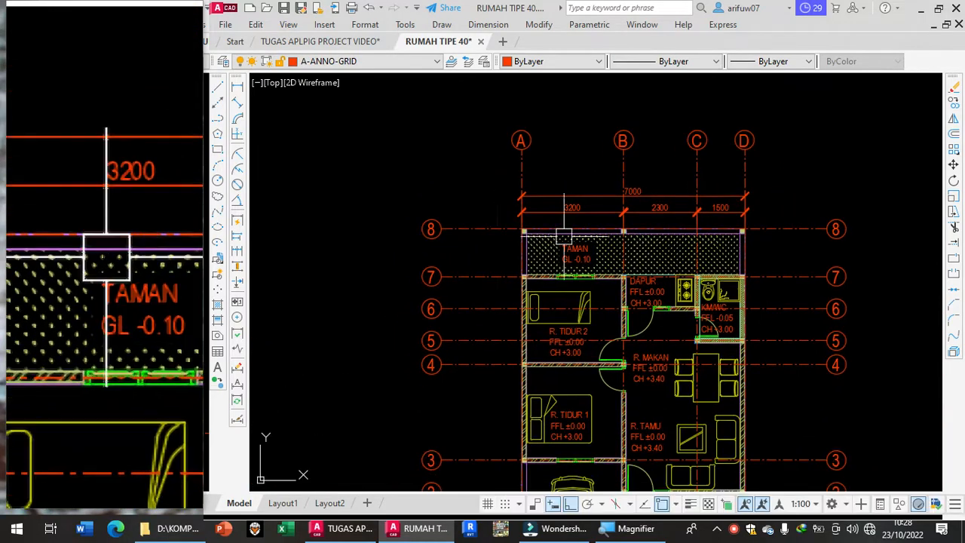
scroll(473, 248, up, 2)
text(LI)
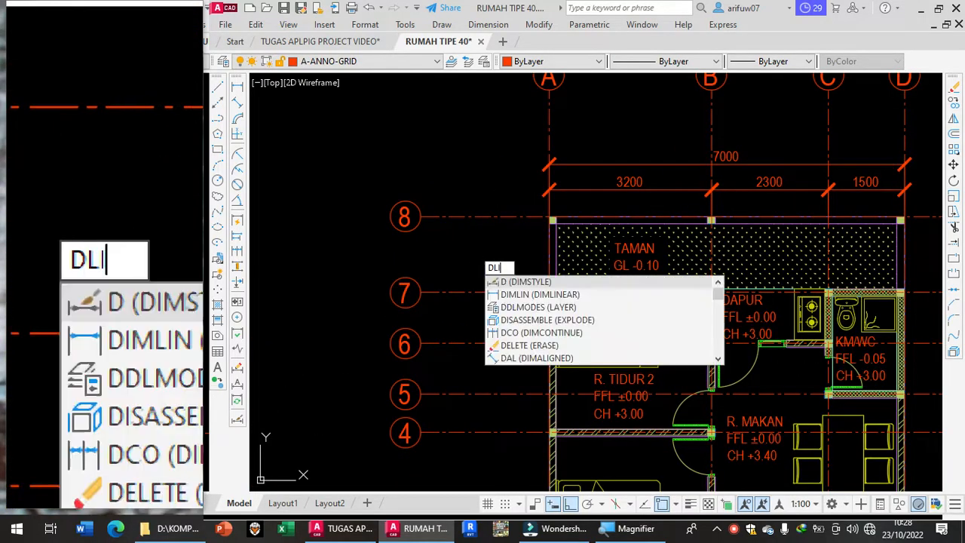
key(Return)
scroll(546, 222, up, 4)
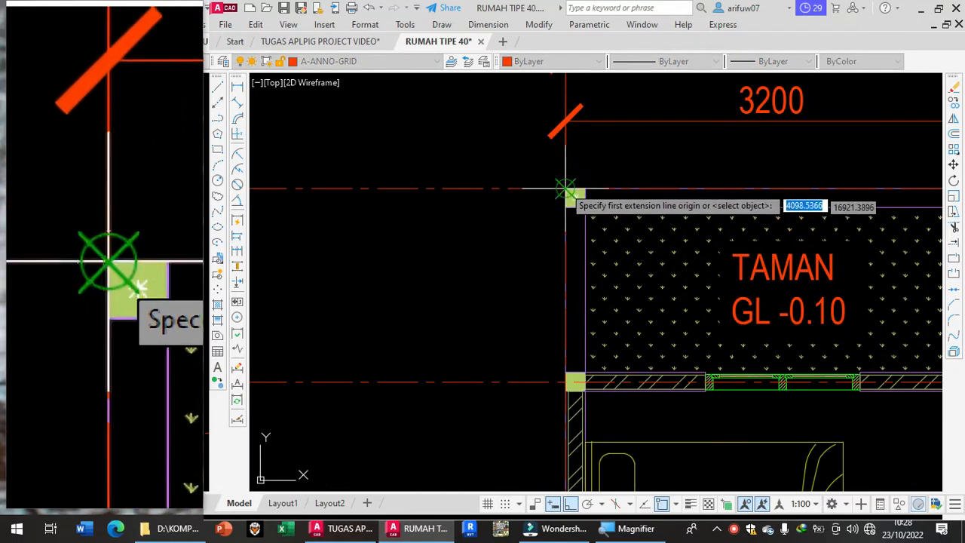
click(566, 191)
scroll(545, 389, up, 3)
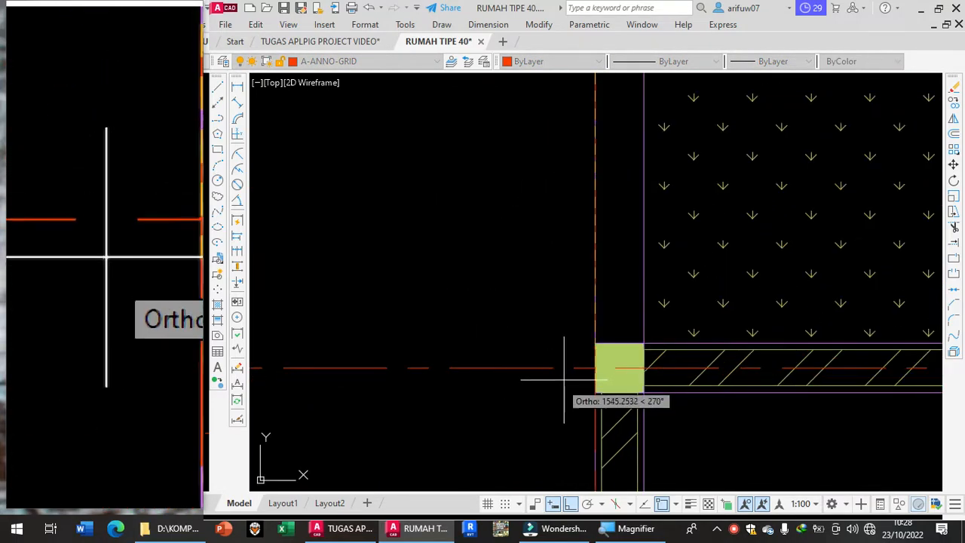
click(595, 367)
scroll(595, 368, down, 3)
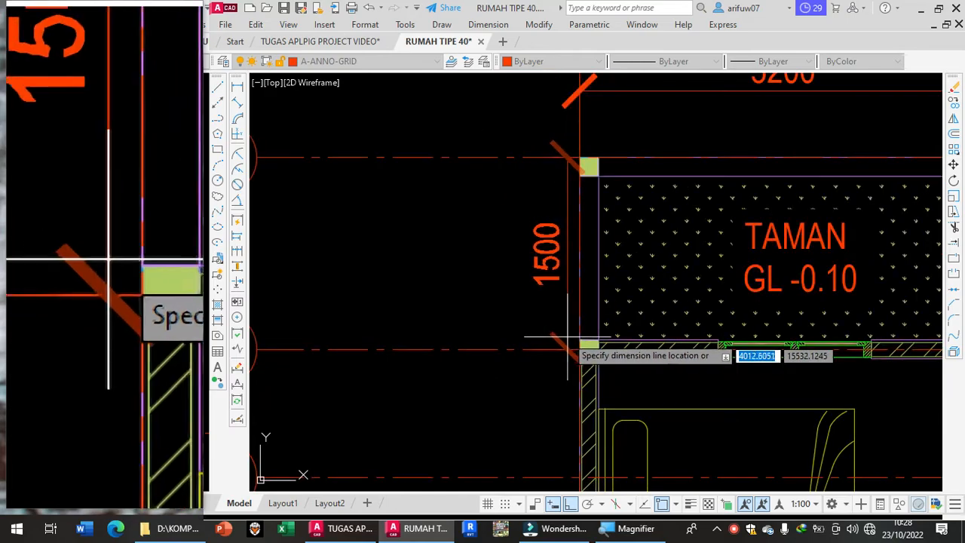
click(528, 322)
scroll(531, 322, down, 4)
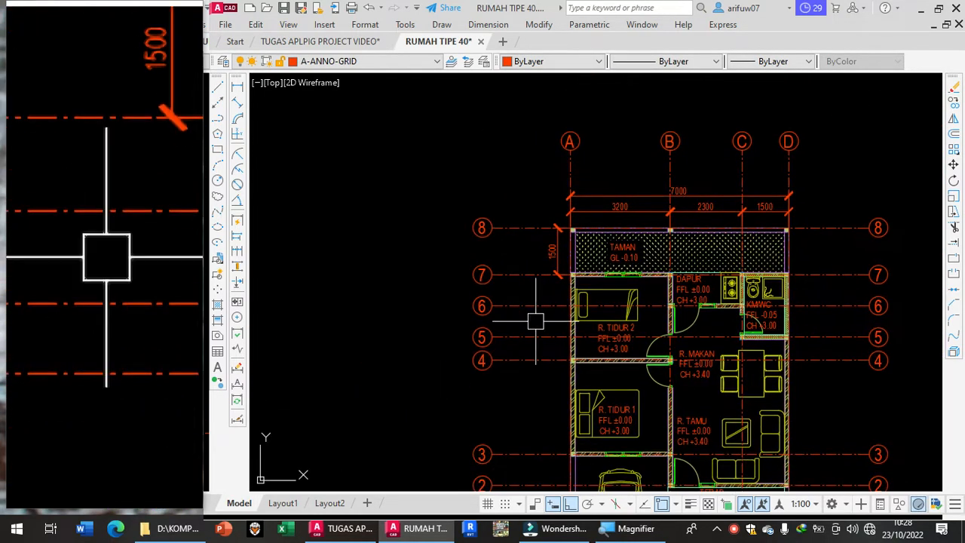
- Use Continue Dimension to extend the 8–7 dimension from grid line 7 to grid line 4 along grid line A
scroll(547, 341, up, 4)
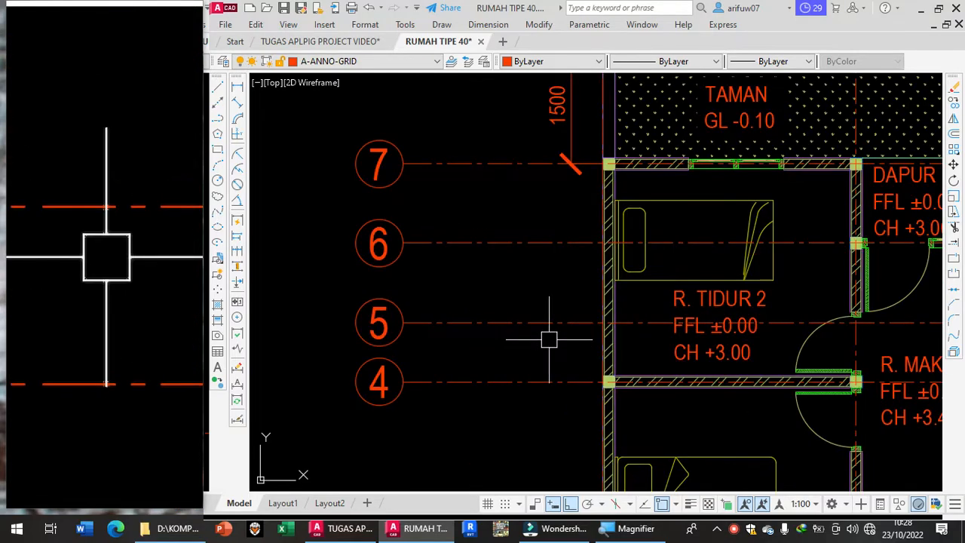
scroll(549, 339, down, 4)
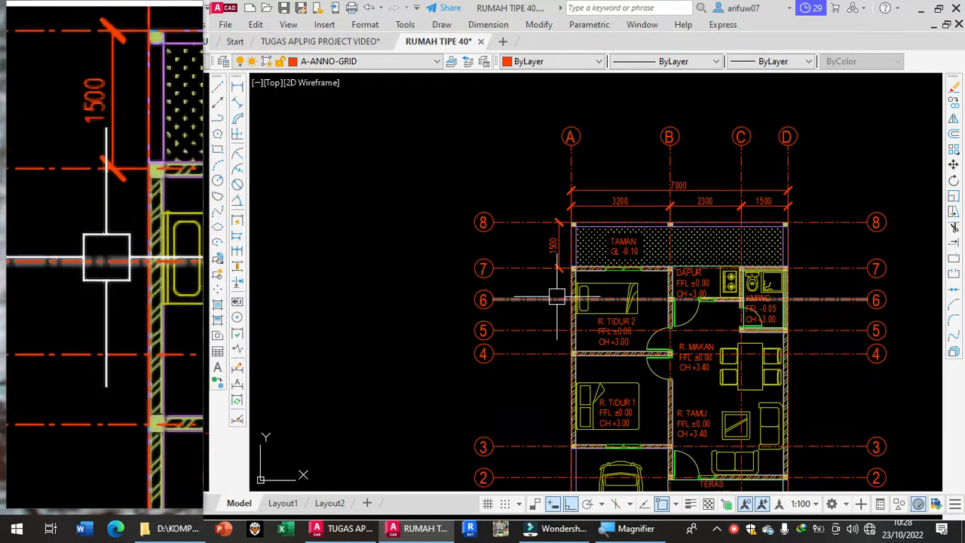
scroll(561, 273, up, 2)
scroll(553, 295, down, 2)
middle_drag(556, 411, 574, 267)
middle_drag(579, 198, 560, 261)
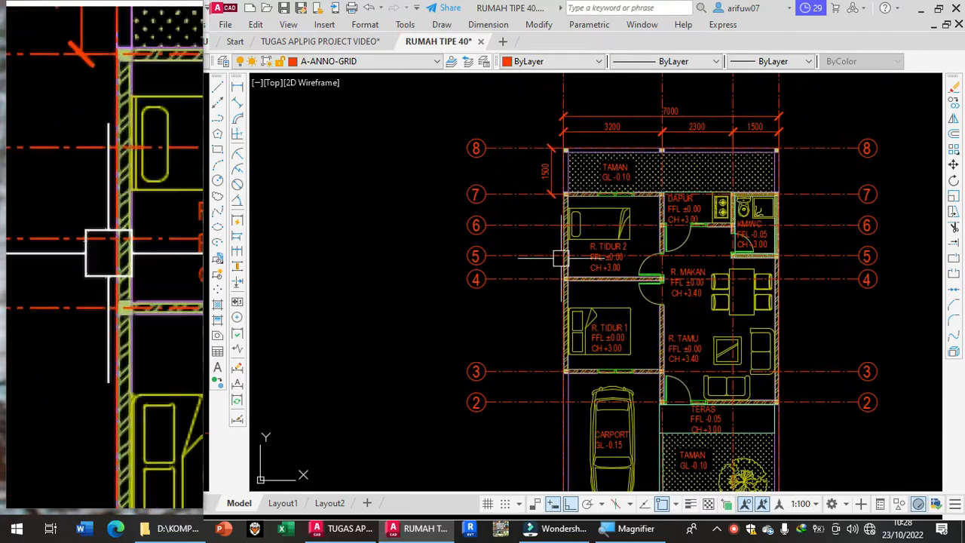
scroll(562, 161, up, 2)
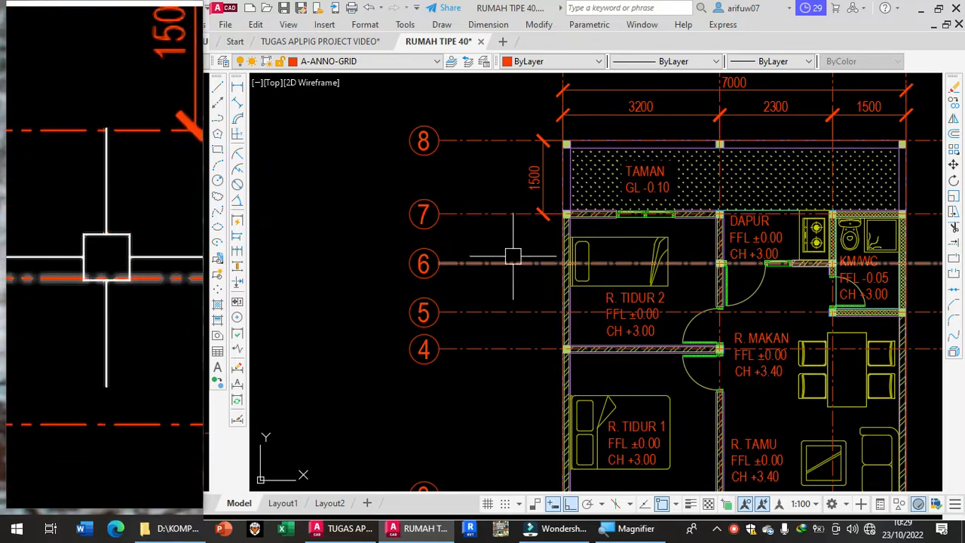
text(DCO)
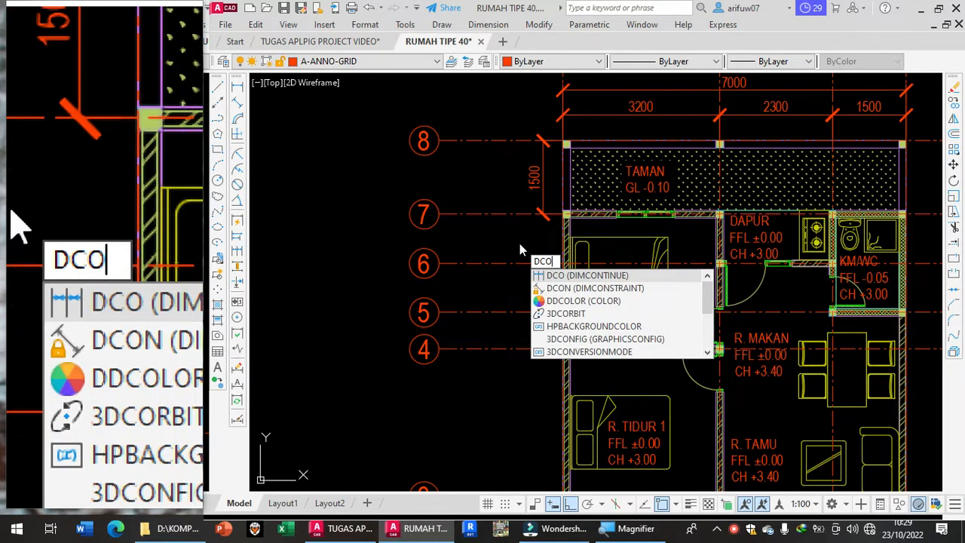
key(Return)
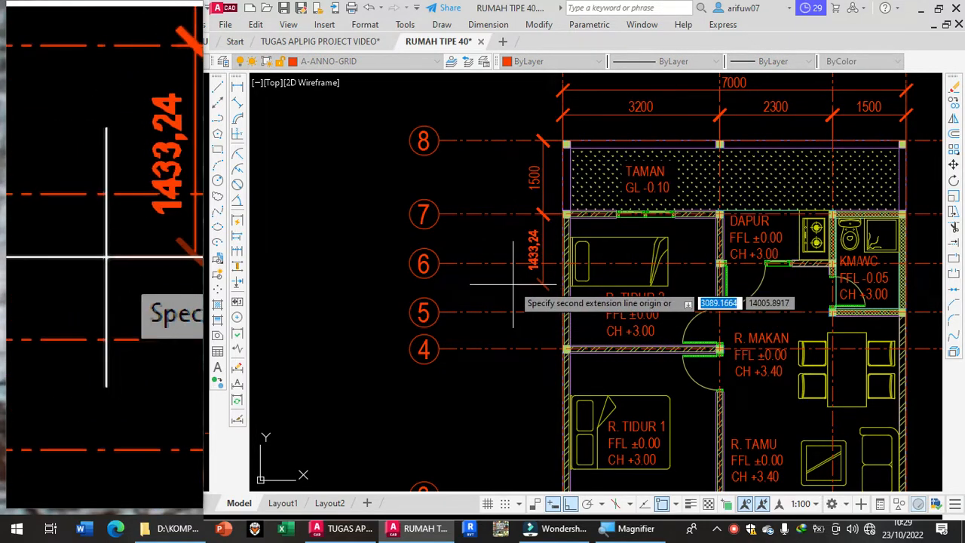
scroll(573, 245, up, 5)
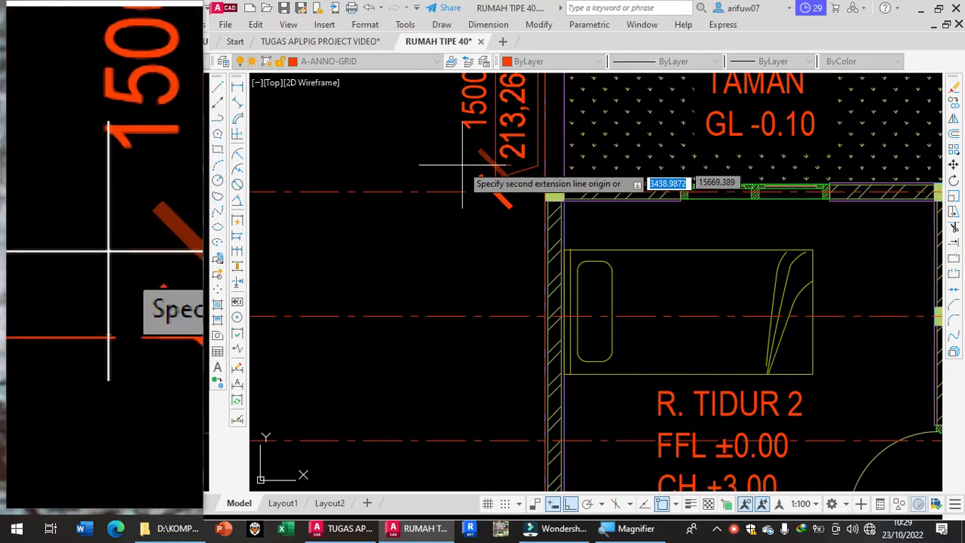
middle_drag(489, 142, 512, 246)
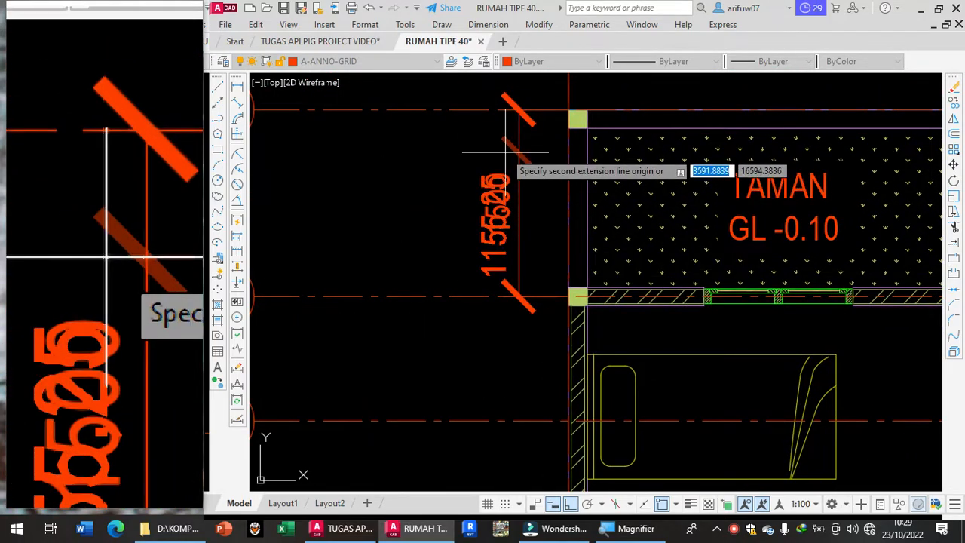
middle_drag(504, 315, 506, 250)
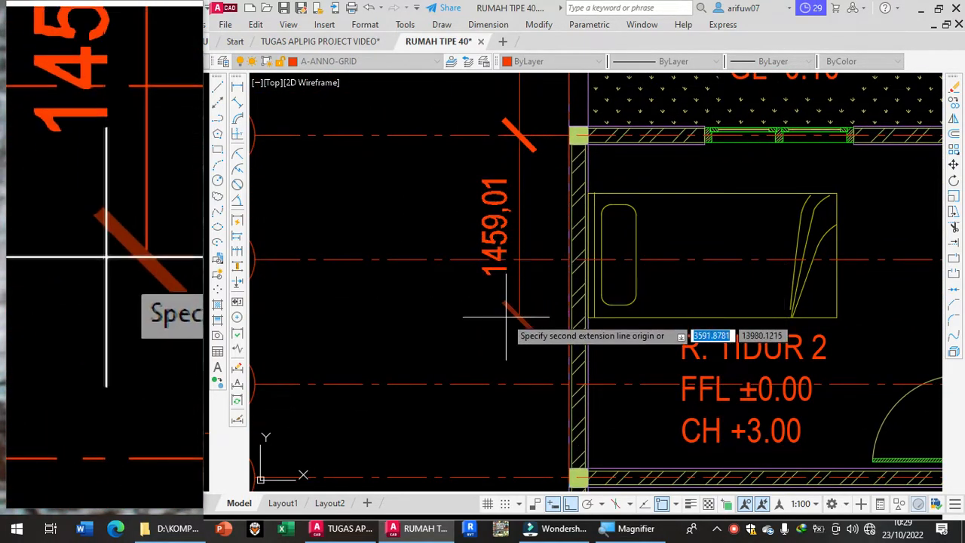
scroll(505, 317, down, 2)
middle_drag(505, 331, 505, 303)
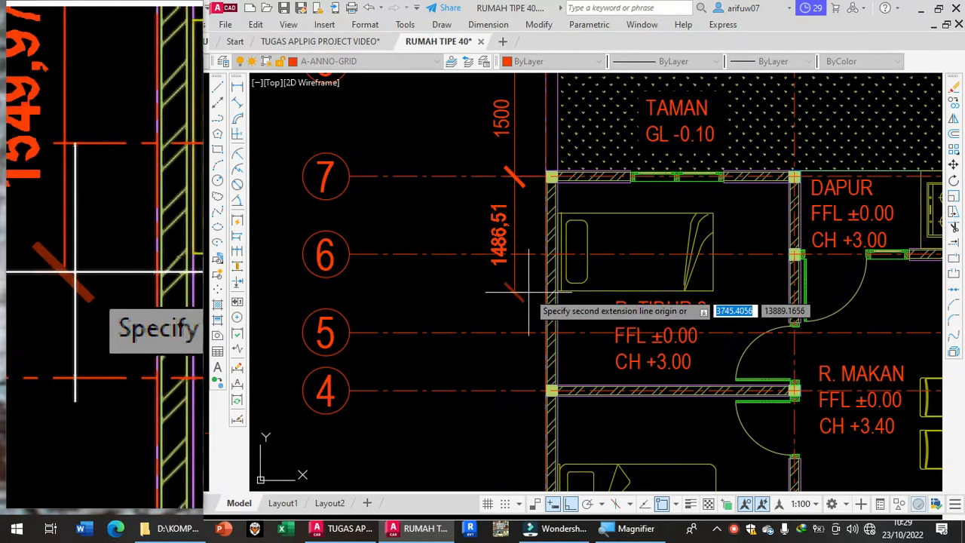
scroll(528, 293, up, 2)
scroll(520, 286, down, 2)
scroll(500, 301, up, 2)
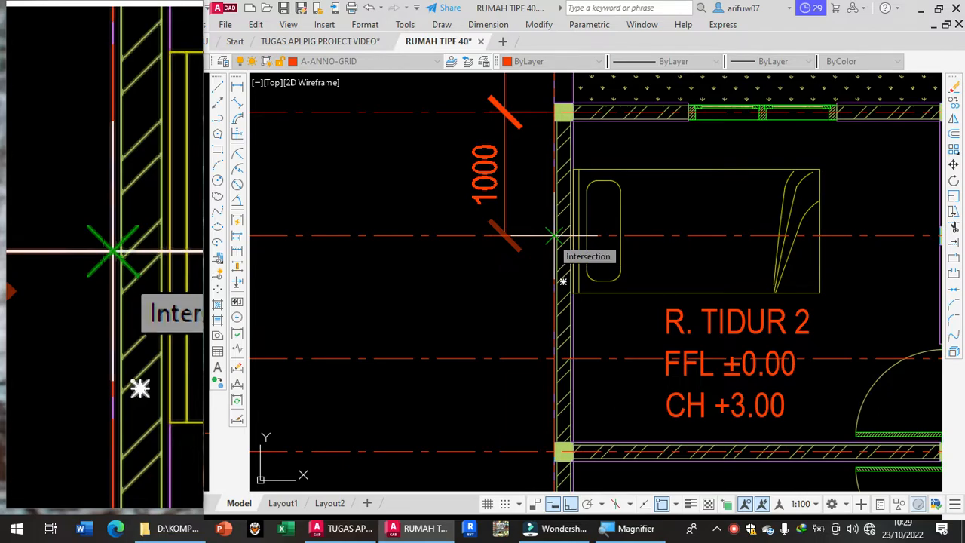
scroll(555, 236, down, 2)
click(554, 237)
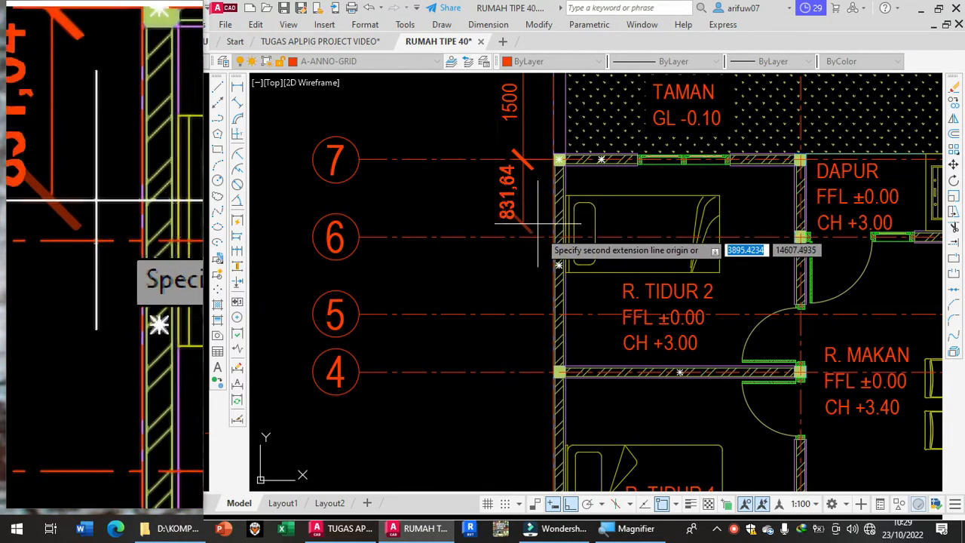
scroll(537, 380, up, 4)
scroll(566, 369, up, 3)
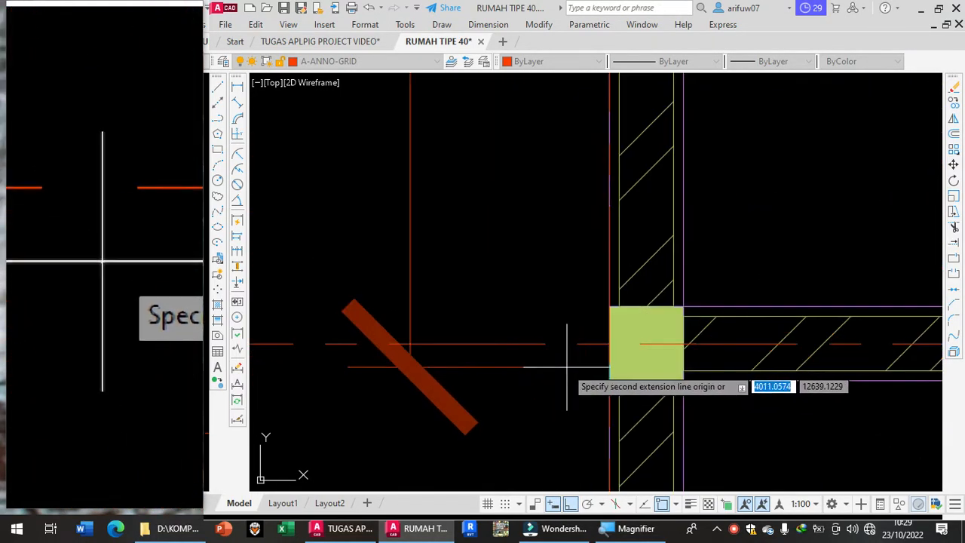
scroll(612, 345, down, 8)
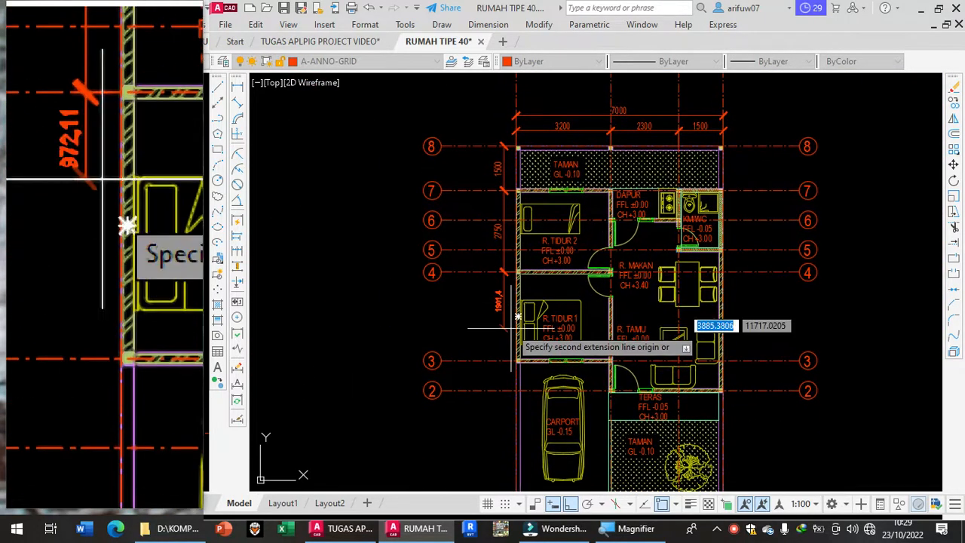
- Continue the vertical dimension chain along grid line A to grid lines 3 and 1, and finish the command
scroll(513, 328, up, 7)
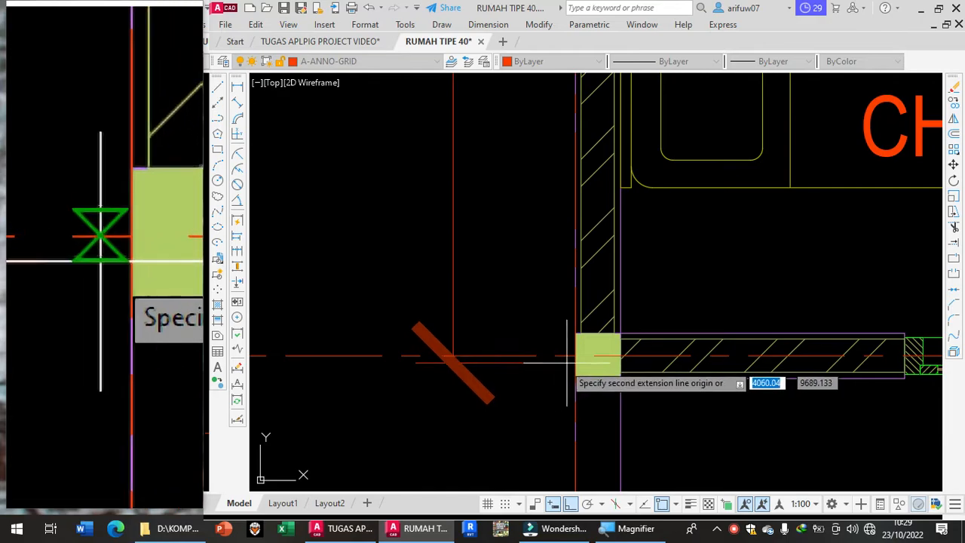
scroll(517, 425, down, 7)
middle_drag(518, 448, 548, 273)
scroll(553, 445, up, 6)
scroll(552, 449, up, 6)
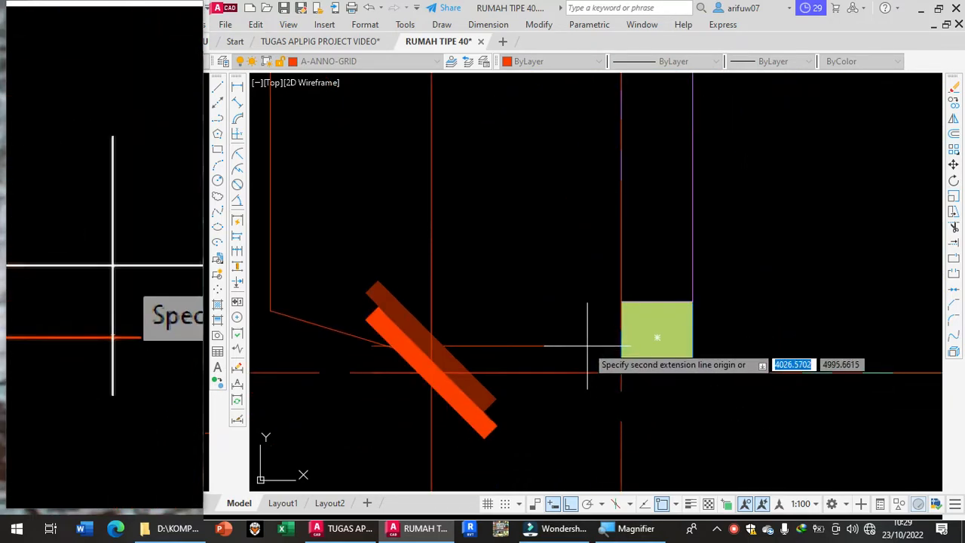
scroll(588, 346, down, 8)
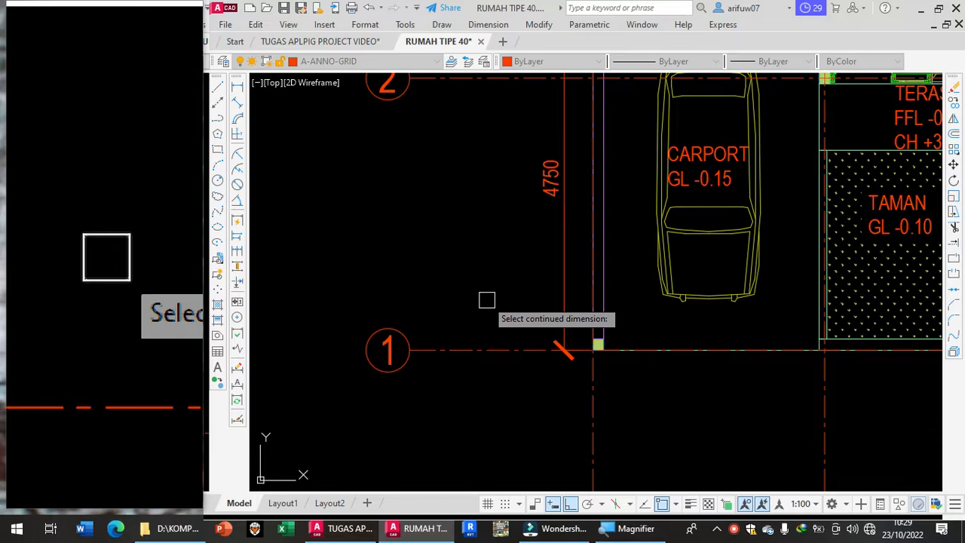
scroll(487, 300, down, 10)
- Add an overall vertical linear dimension from grid line 8 to grid line 1 along grid line A, placed outside the spacing chain
scroll(486, 194, up, 6)
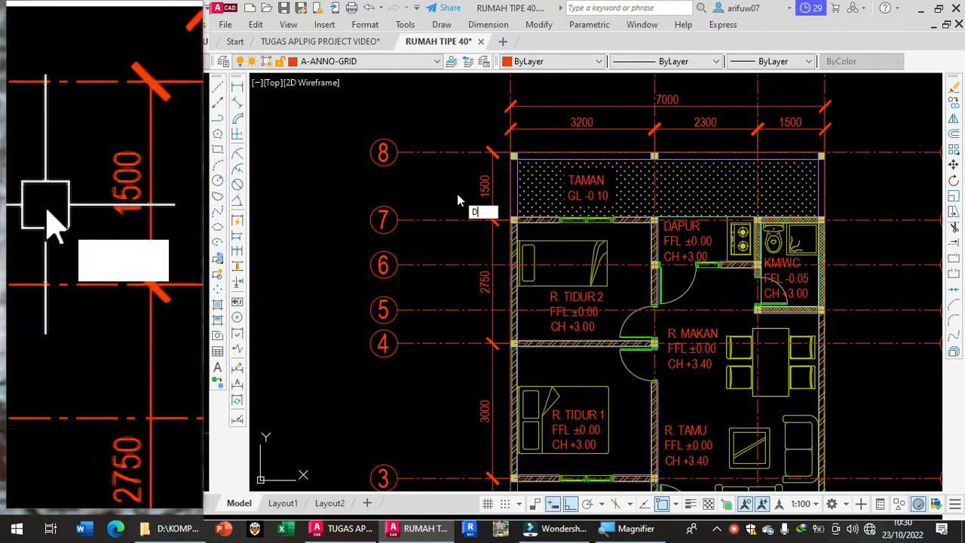
text(LI)
key(Return)
scroll(508, 138, up, 6)
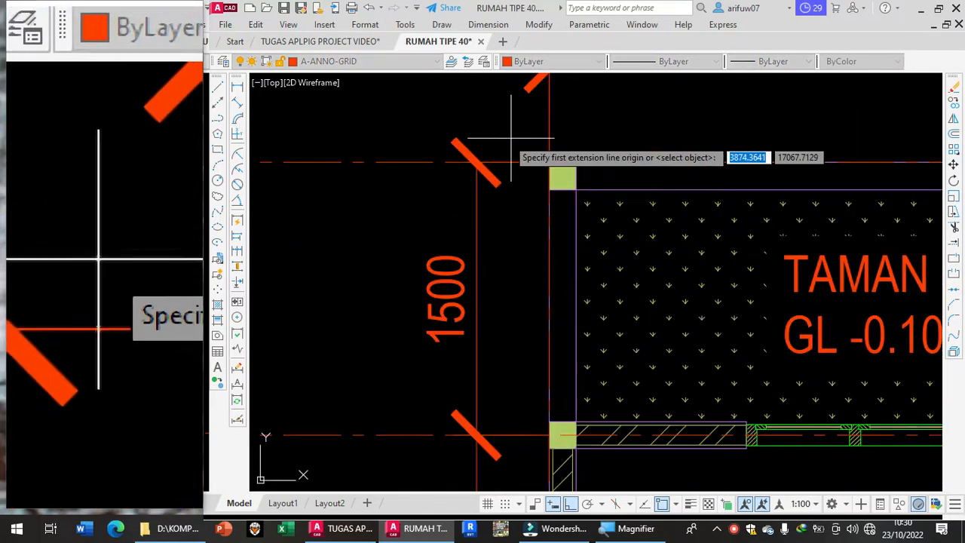
click(547, 163)
scroll(547, 164, down, 8)
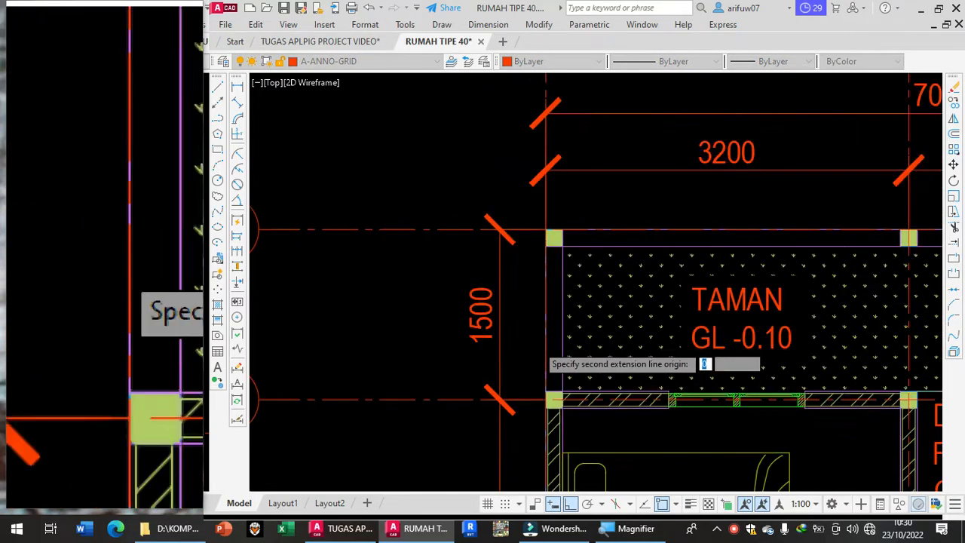
scroll(538, 439, up, 8)
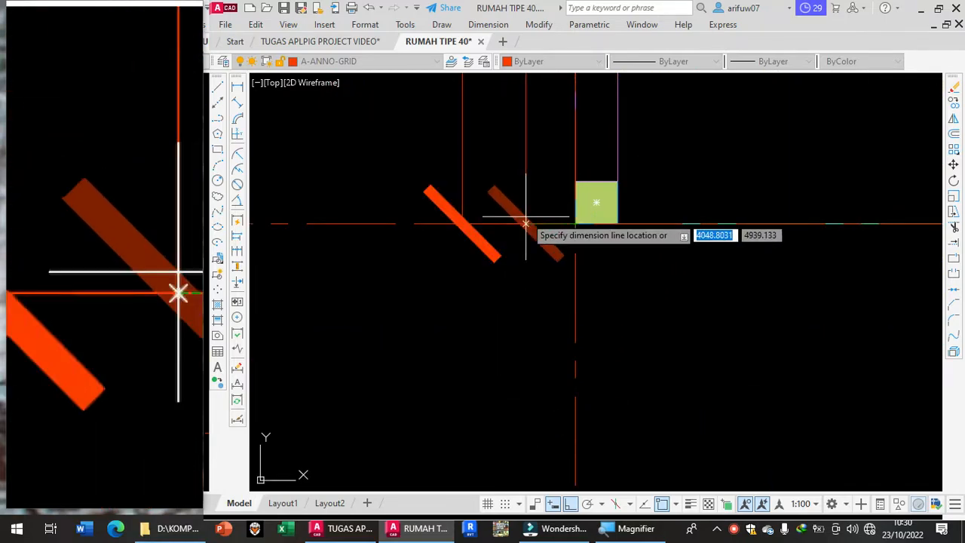
scroll(562, 223, down, 7)
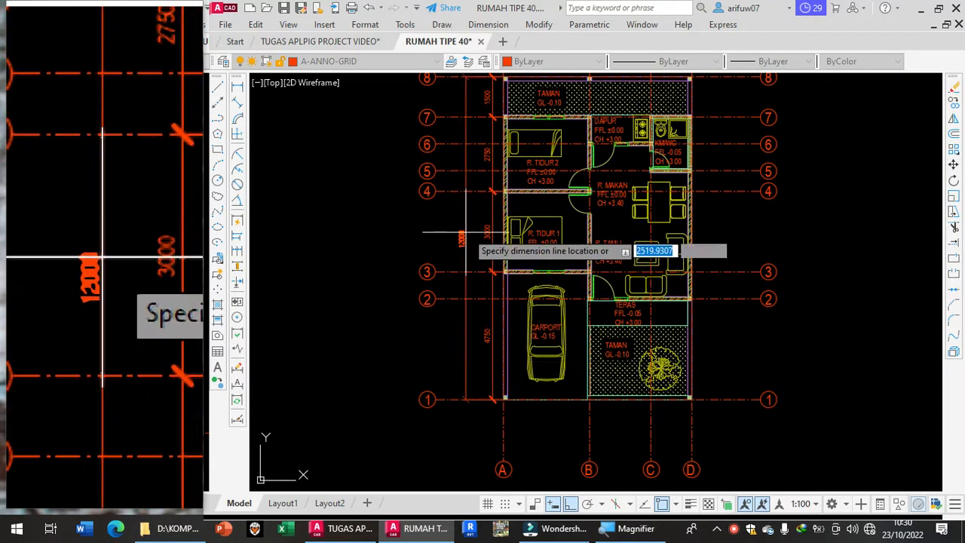
scroll(465, 232, up, 4)
click(490, 271)
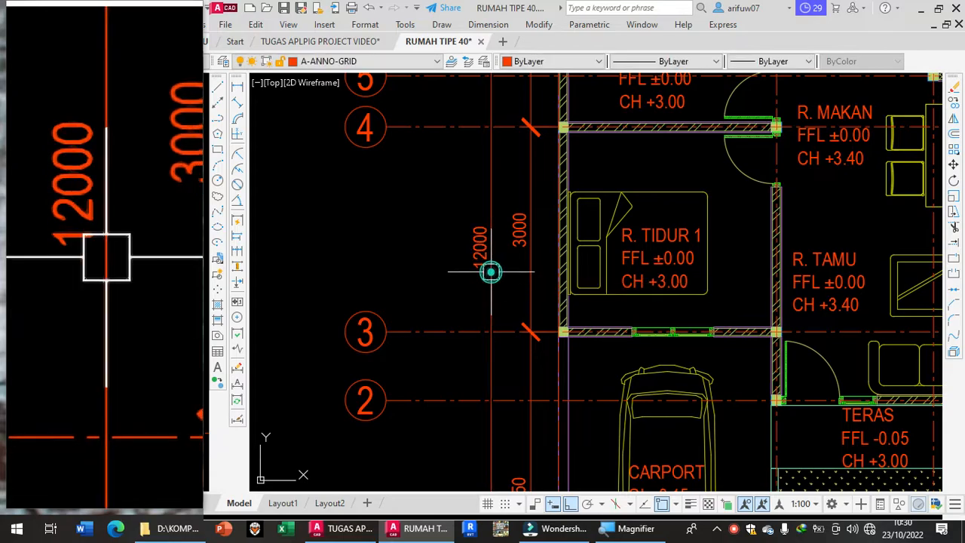
- Add a horizontal linear dimension between grid lines A and B along grid line 1, placed just below the carport
scroll(490, 286, down, 4)
mouse_move(506, 391)
middle_down()
mouse_move(495, 314)
mouse_move(474, 304)
middle_up()
scroll(493, 348, up, 6)
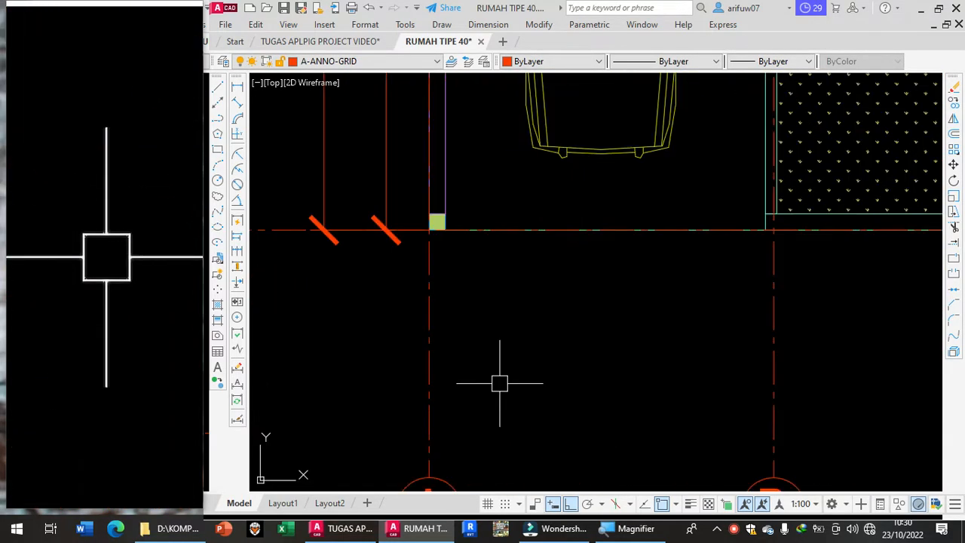
text(LI)
key(Return)
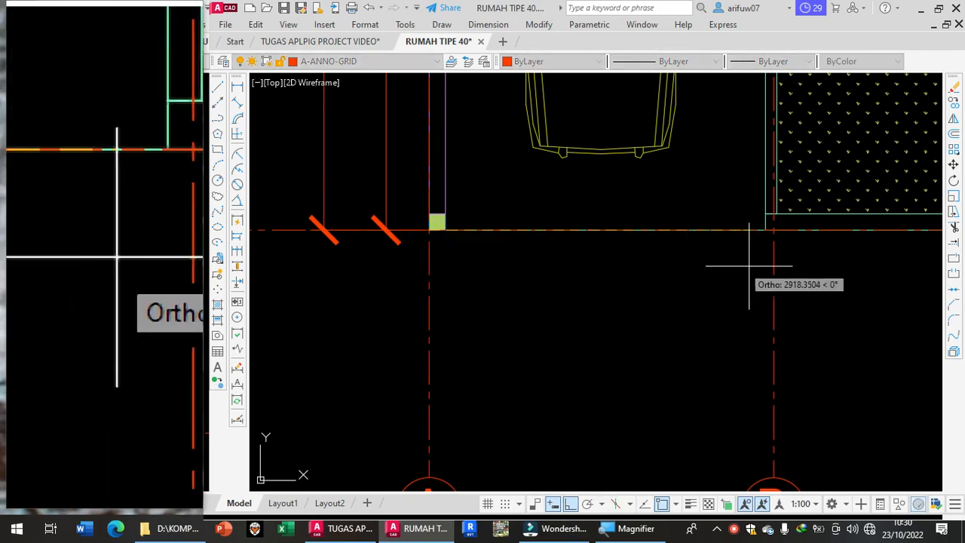
scroll(774, 235, up, 5)
click(773, 208)
scroll(711, 291, down, 5)
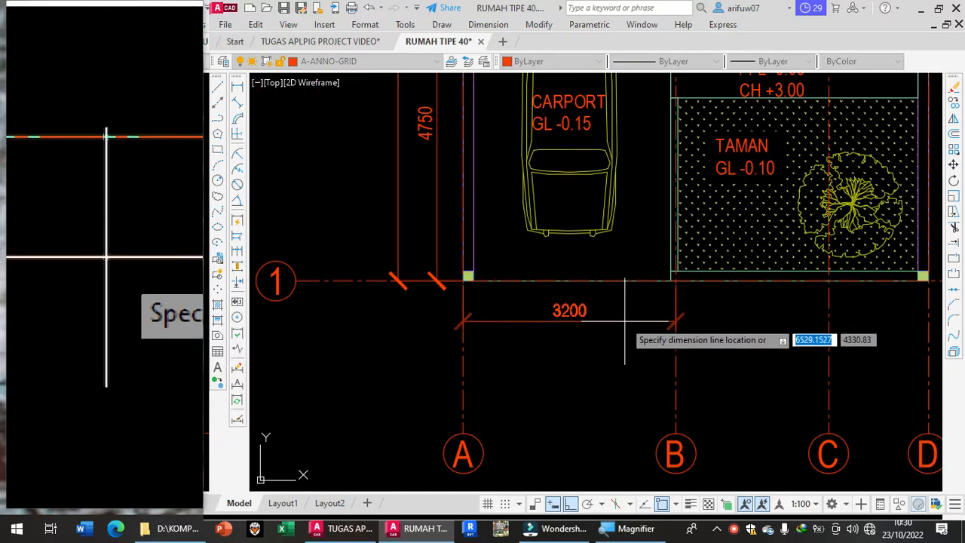
click(625, 321)
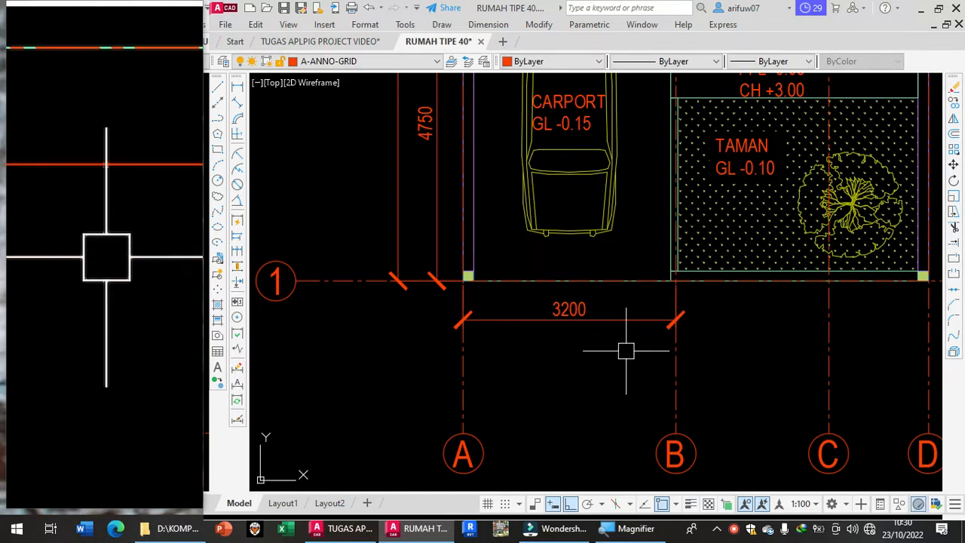
- Use Continue Dimension to extend the lower A–B dimension from grid line B to grid line C
text(DCO)
key(Return)
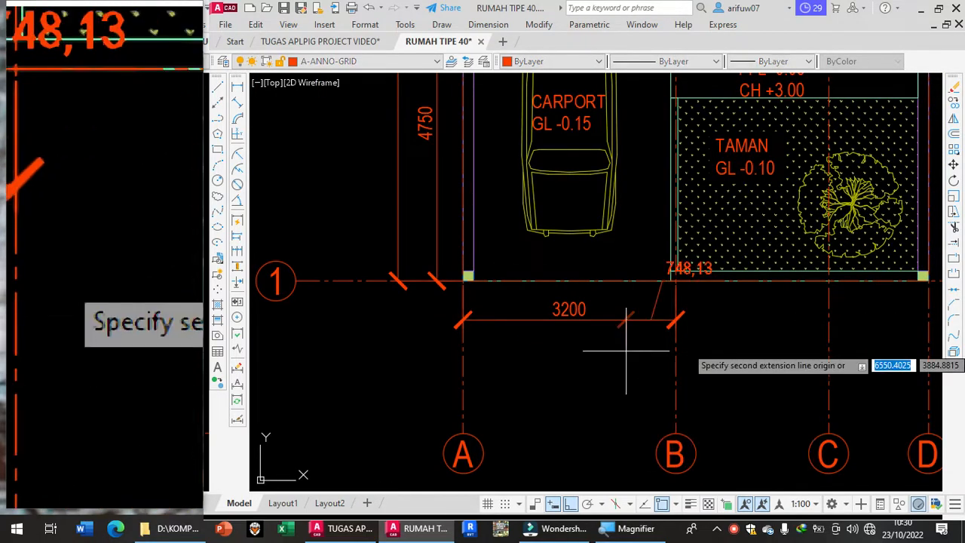
scroll(837, 295, up, 3)
scroll(826, 295, down, 3)
middle_drag(806, 313, 652, 400)
scroll(663, 407, down, 5)
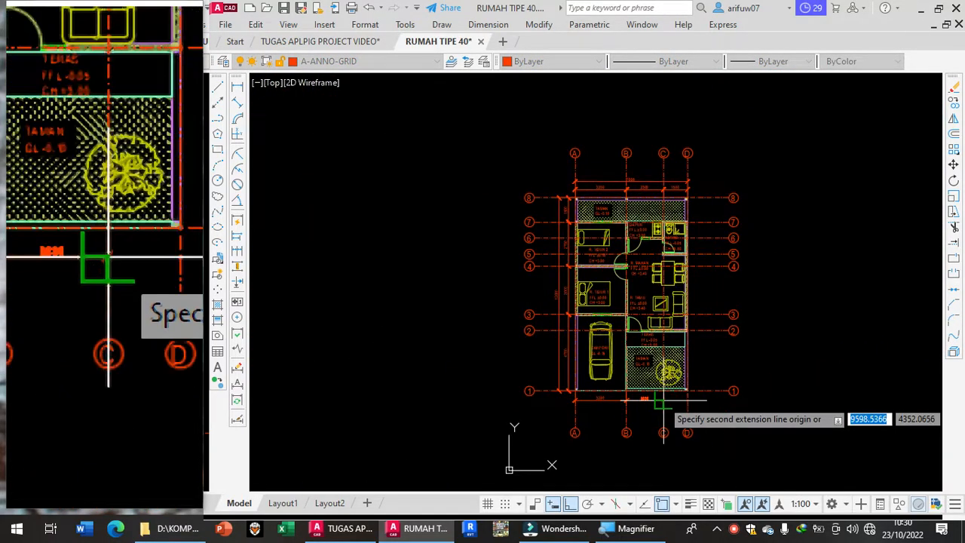
scroll(663, 407, up, 10)
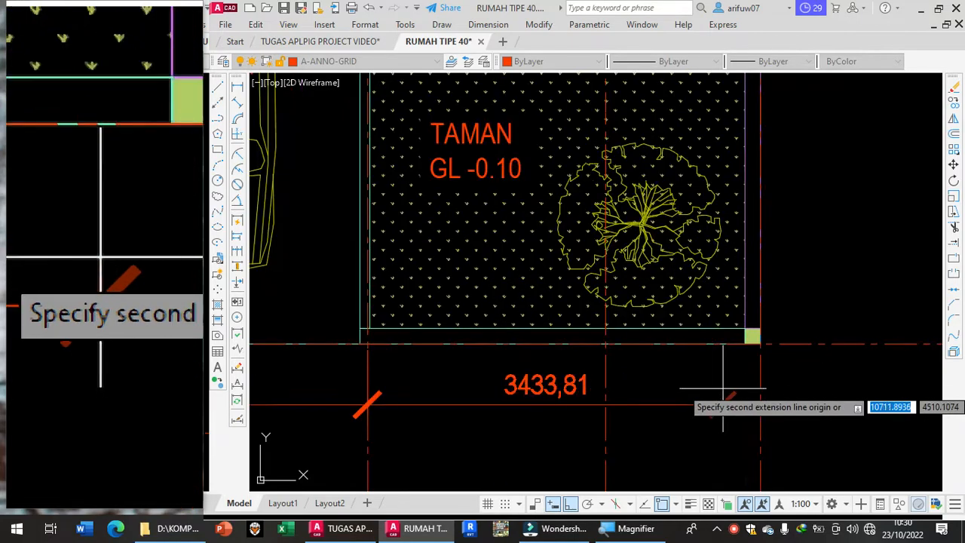
scroll(721, 389, up, 2)
scroll(781, 343, down, 2)
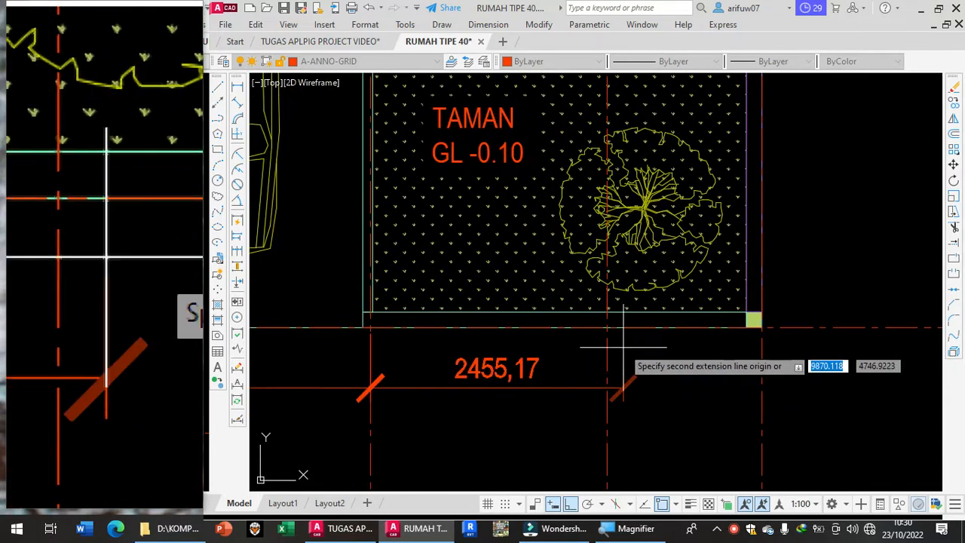
scroll(610, 339, up, 4)
click(611, 304)
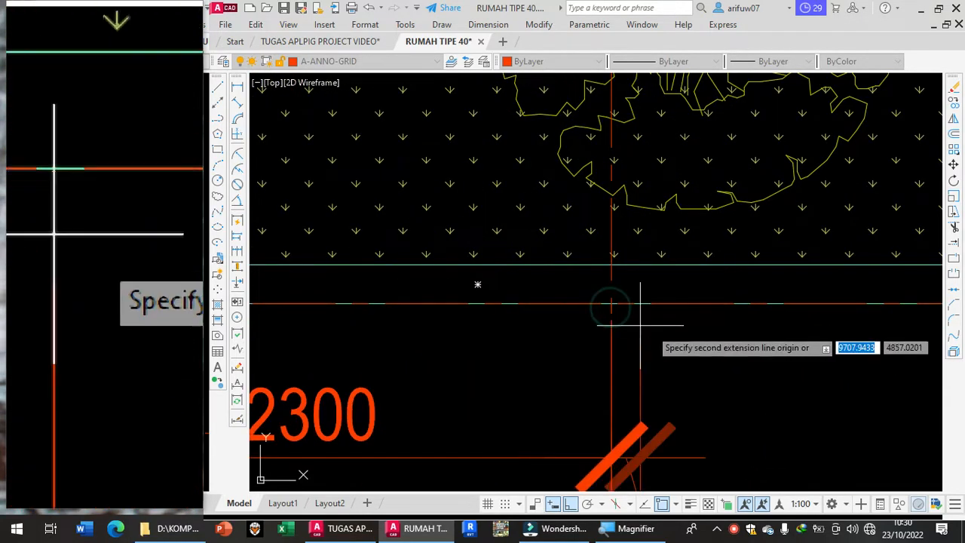
- Continue the lower horizontal dimension chain from grid line C to grid line D and finish the command
scroll(671, 334, down, 2)
middle_drag(674, 337, 590, 341)
scroll(770, 325, up, 2)
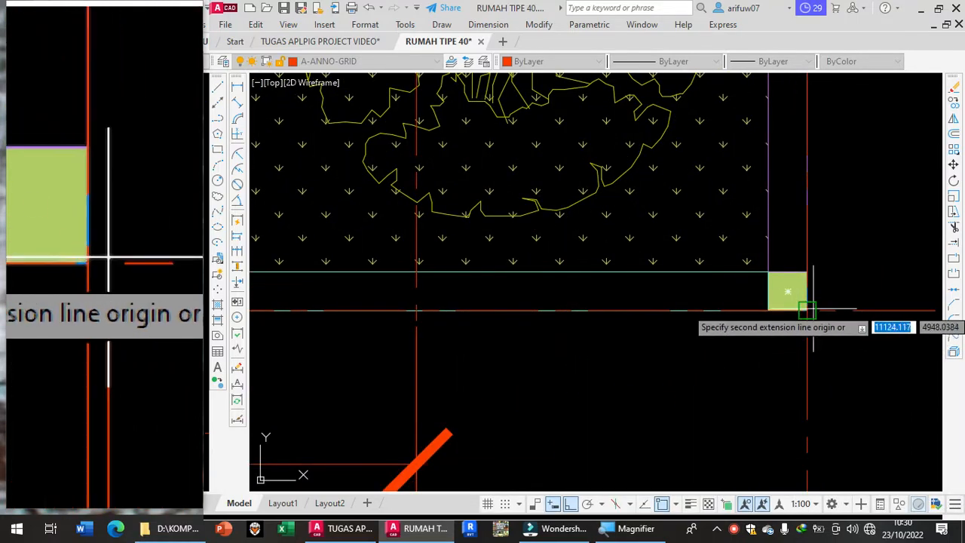
click(807, 309)
scroll(729, 360, down, 5)
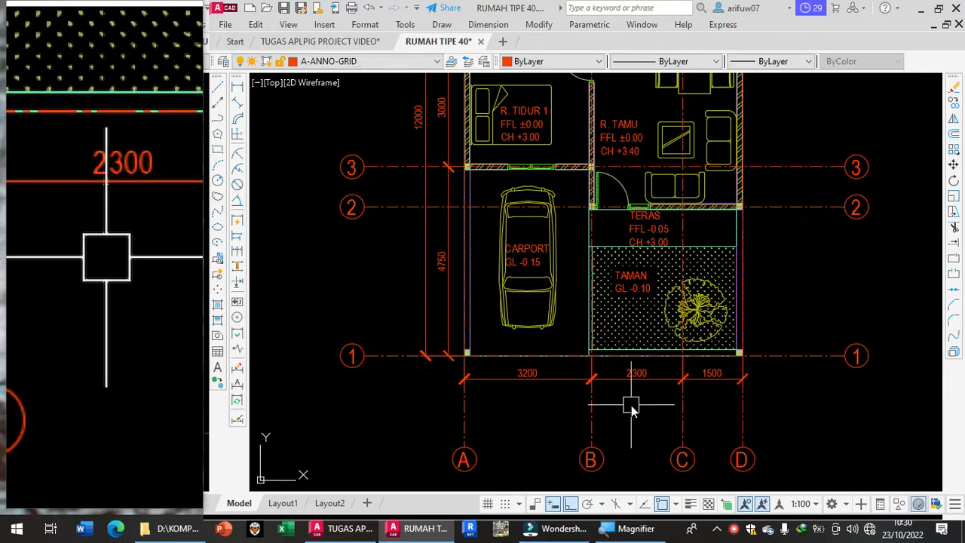
- Add an overall horizontal linear dimension from grid line A to grid line D, placed below the lower spacing chain
text(DLI)
key(Return)
scroll(472, 360, up, 4)
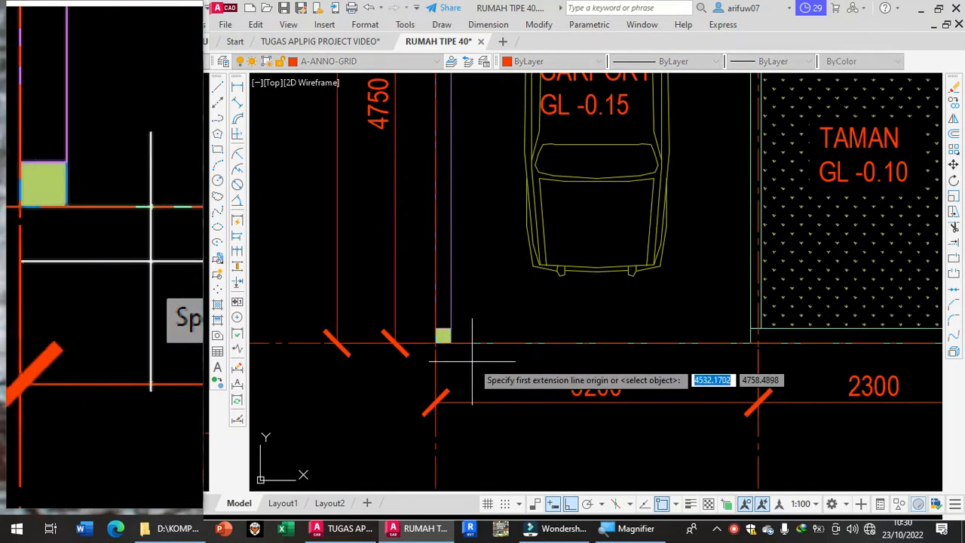
scroll(437, 347, down, 5)
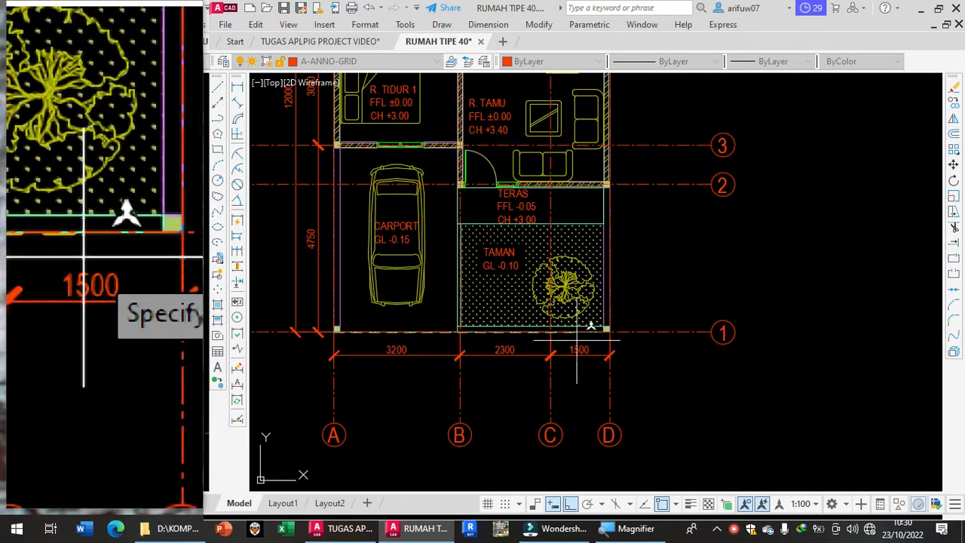
scroll(596, 324, up, 5)
click(607, 310)
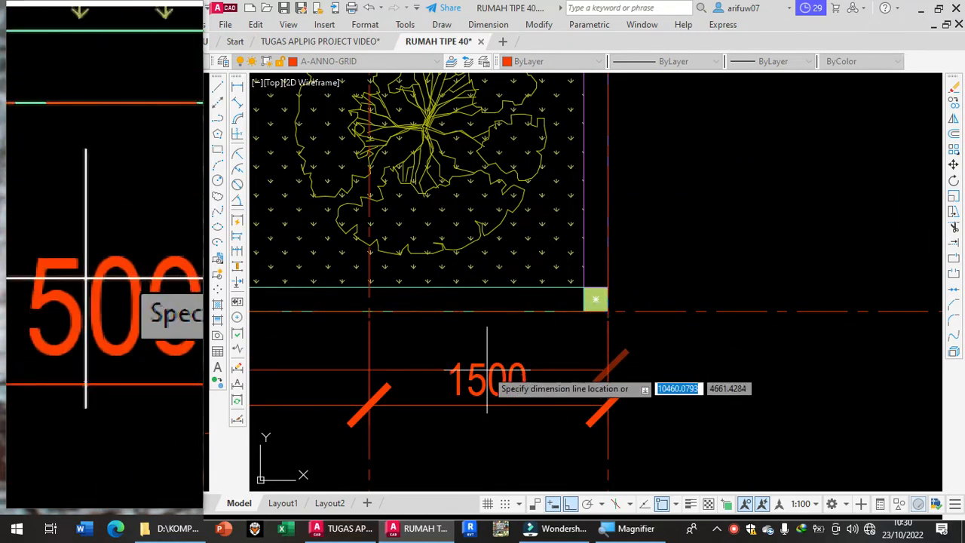
scroll(754, 335, down, 4)
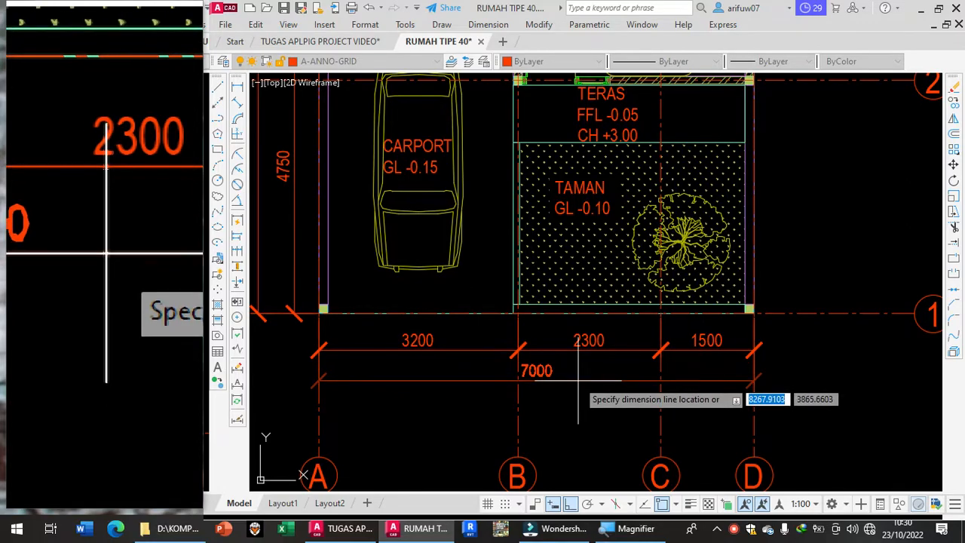
click(578, 383)
scroll(577, 383, down, 5)
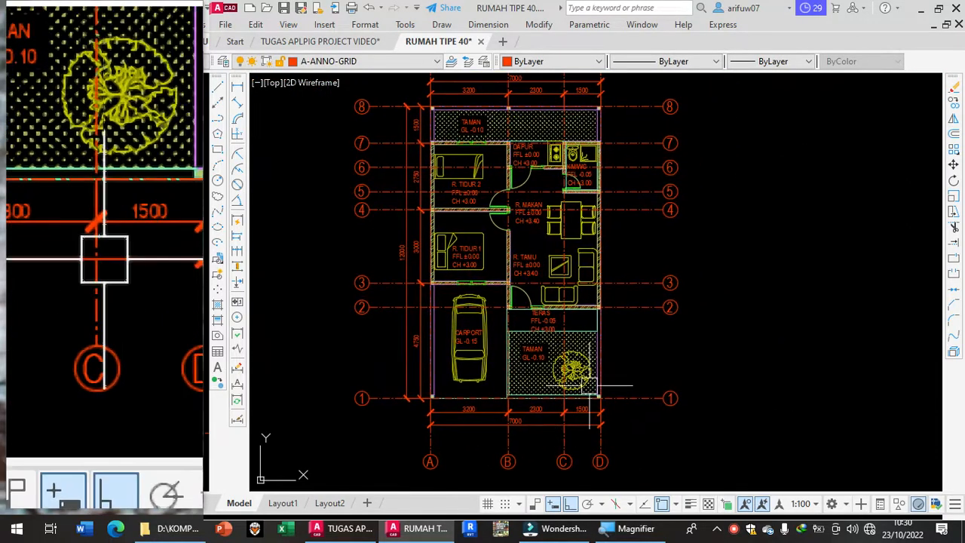
- Add a vertical linear dimension between grid lines 8 and 7 along grid line D, placed just outside the rear TAMAN area
scroll(598, 242, up, 2)
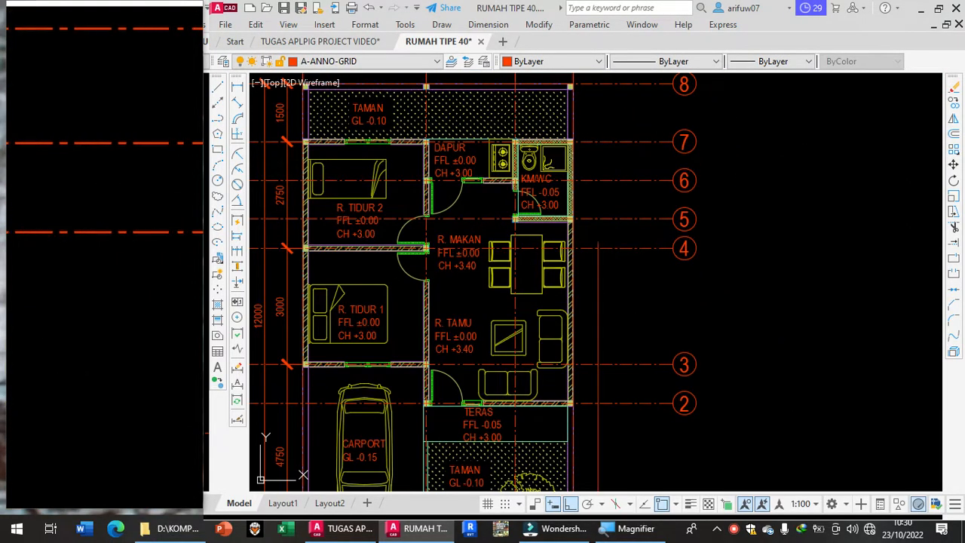
scroll(598, 243, down, 8)
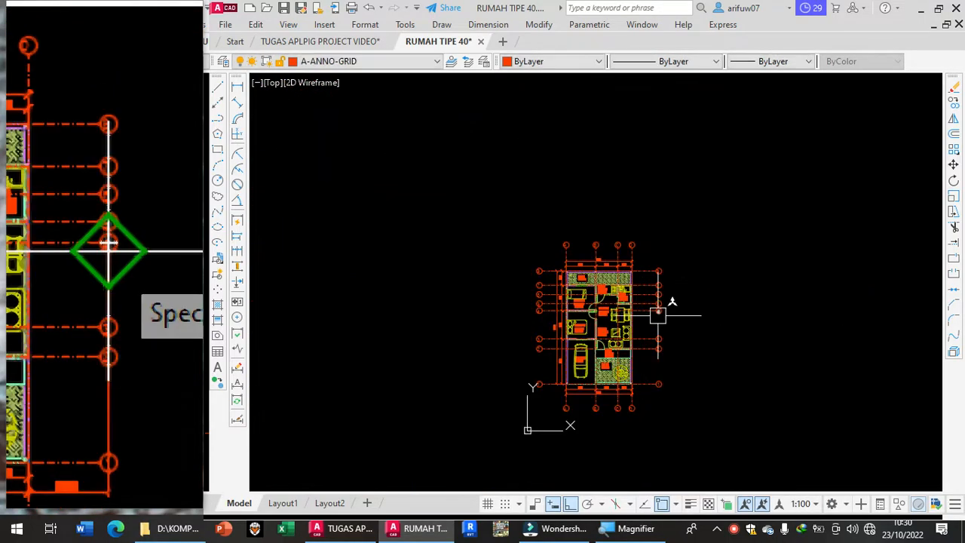
key(Return)
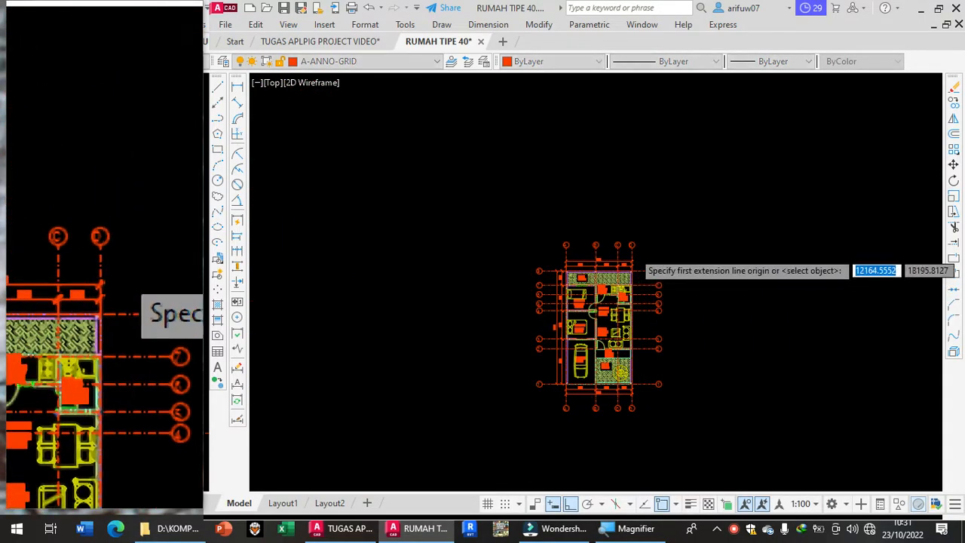
scroll(635, 254, up, 10)
middle_drag(606, 403, 621, 273)
scroll(622, 273, up, 2)
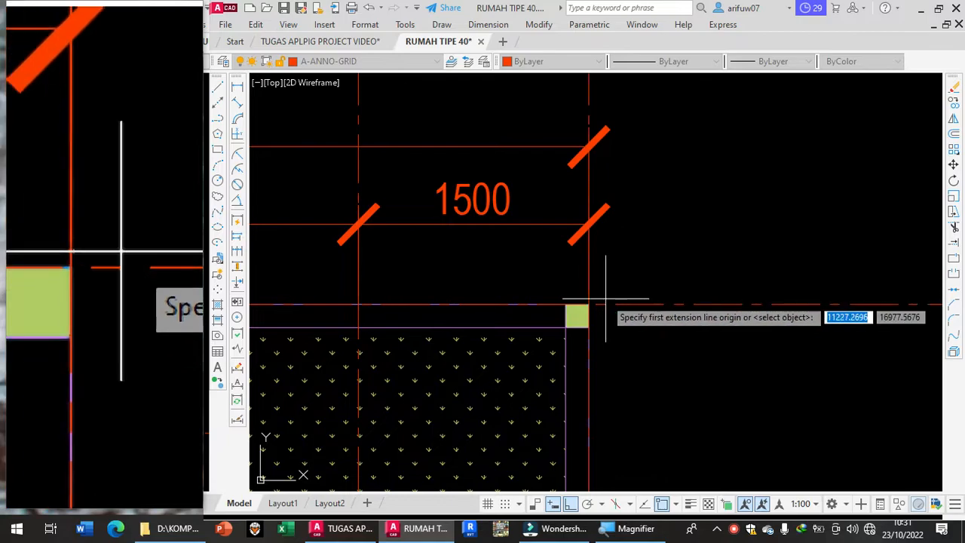
scroll(586, 364, down, 4)
middle_drag(580, 331, 563, 208)
scroll(585, 304, up, 6)
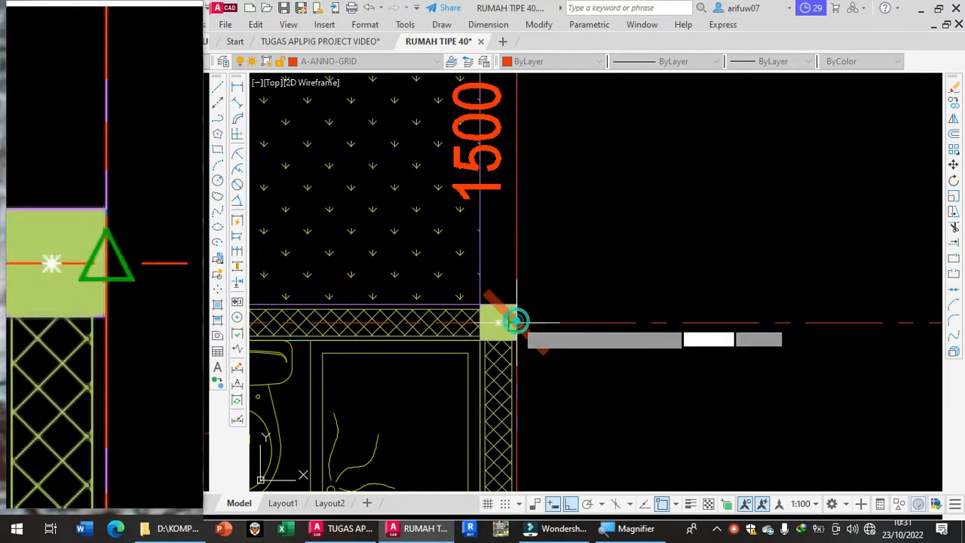
click(516, 322)
scroll(527, 316, down, 4)
scroll(590, 296, down, 2)
middle_drag(613, 352, 583, 233)
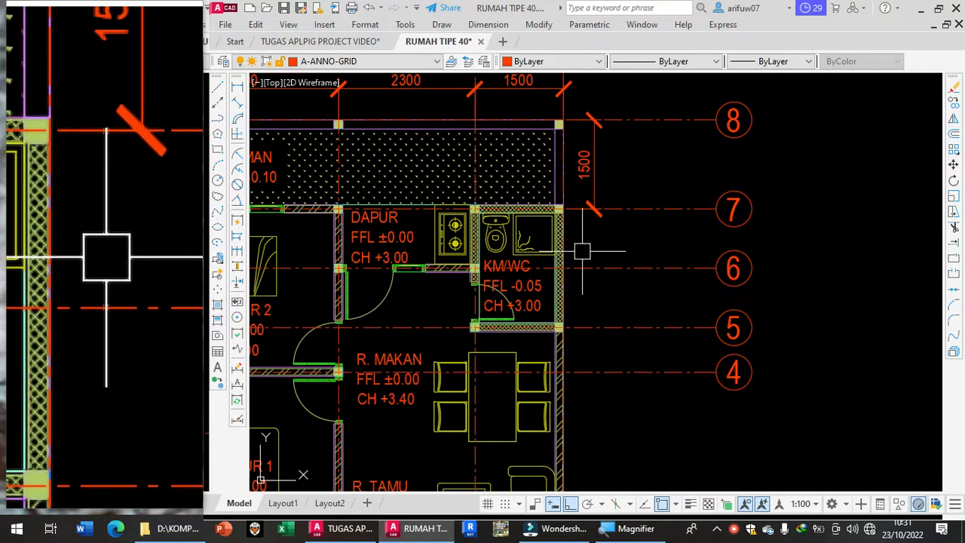
- Use Continue Dimension to extend the 8–7 dimension from grid line 7 to grid line 5 along grid line D
key(Return)
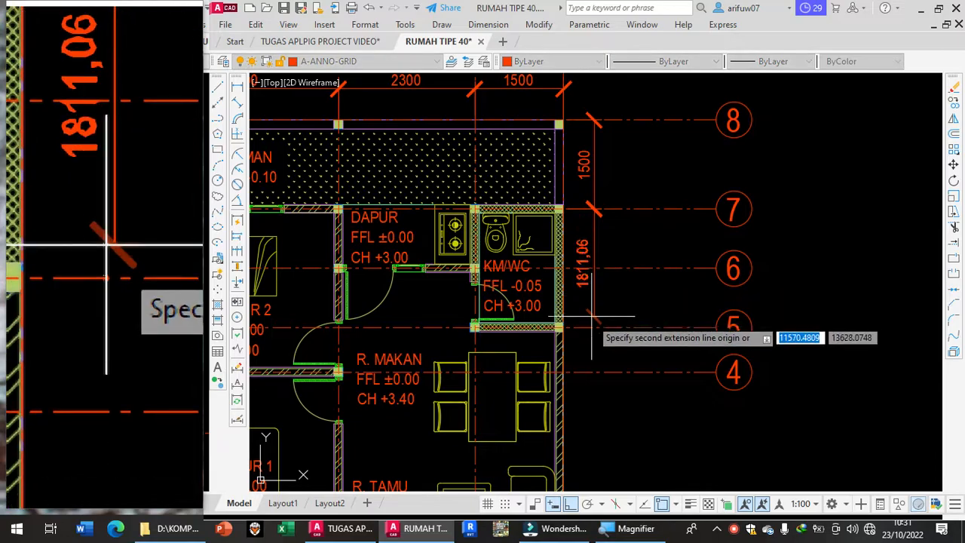
scroll(584, 332, up, 5)
scroll(414, 360, down, 6)
- Continue the vertical dimension chain along grid line D from grid line 5 to grid line 2
middle_drag(519, 416, 549, 194)
middle_drag(559, 342, 580, 256)
scroll(547, 329, up, 6)
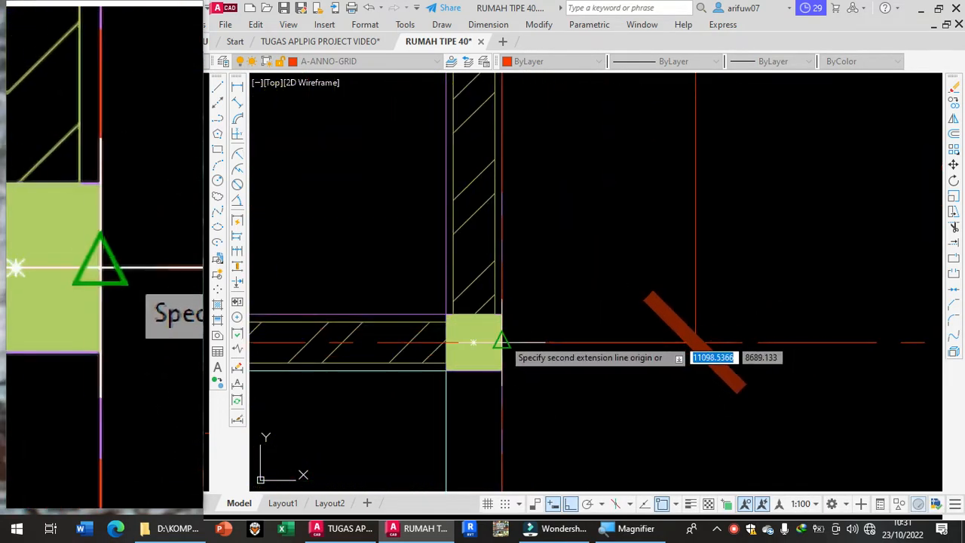
scroll(508, 340, down, 6)
middle_drag(549, 392, 655, 379)
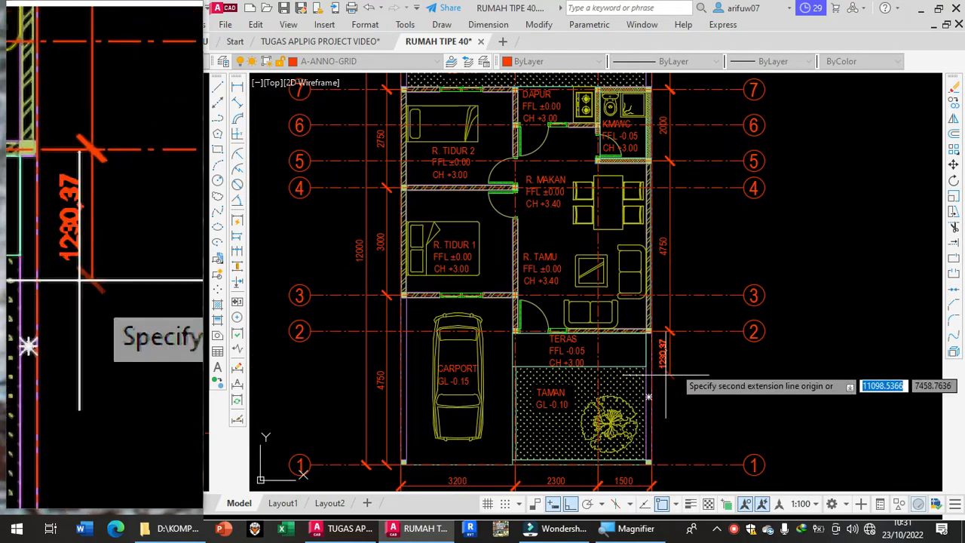
- Undo the continued dimension between grid lines 5 and 2, keeping Continue Dimension active along grid line D
scroll(683, 339, up, 6)
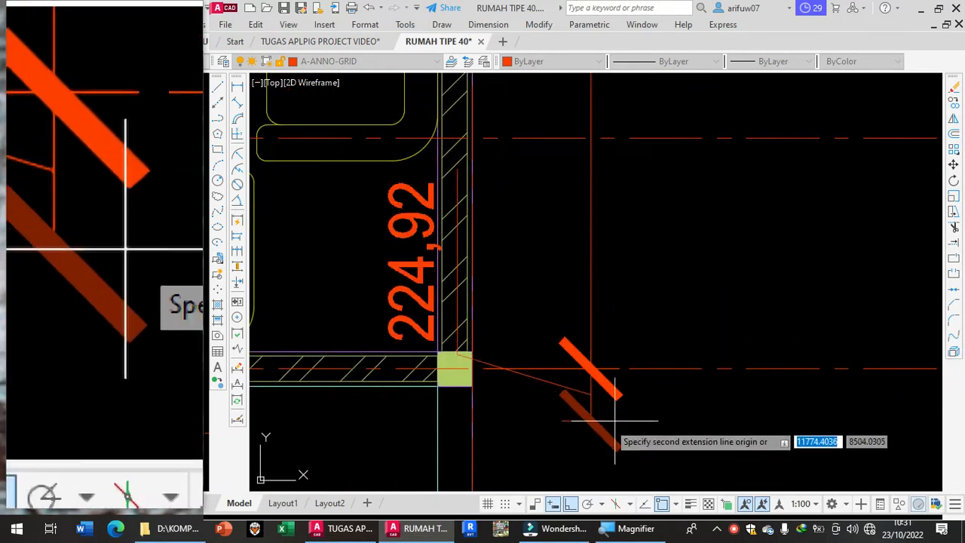
scroll(589, 429, down, 2)
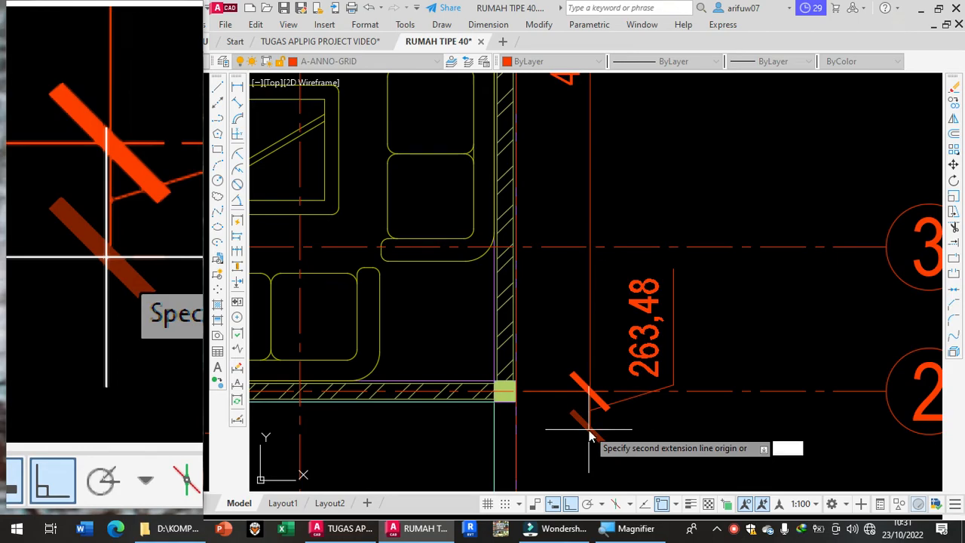
text(U)
key(Return)
scroll(603, 312, down, 3)
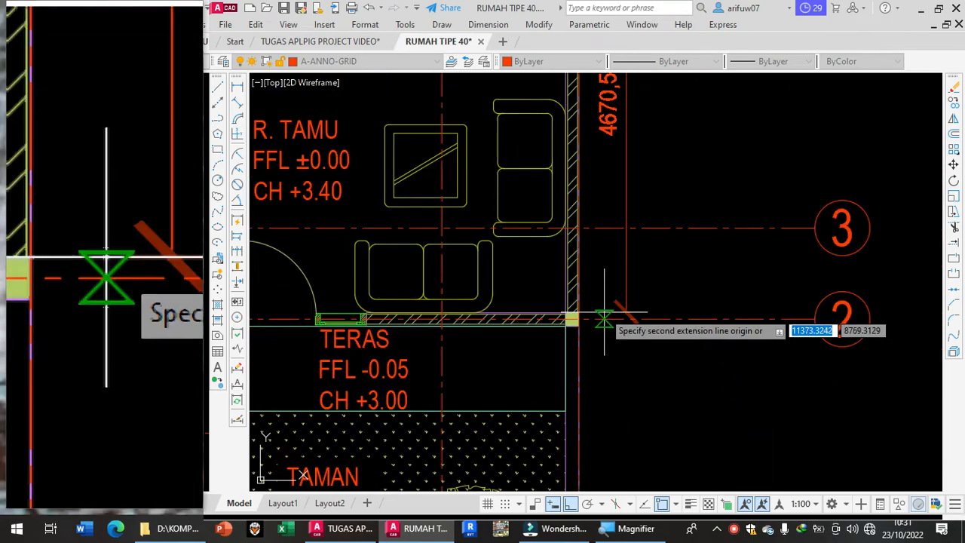
scroll(604, 178, up, 4)
scroll(599, 185, down, 2)
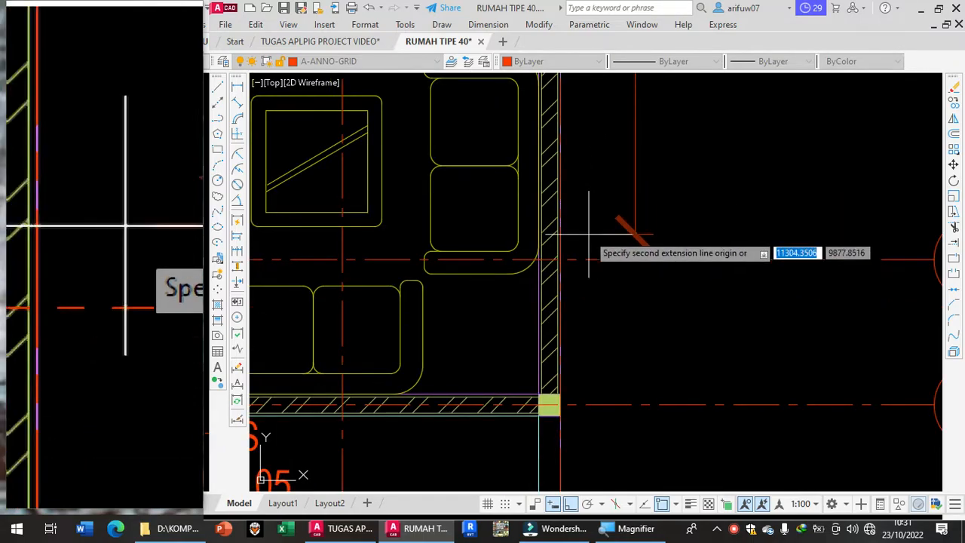
- Continue the vertical dimension chain along grid line D from grid line 5 through grid lines 3 and 2 to grid line 1
scroll(585, 212, up, 2)
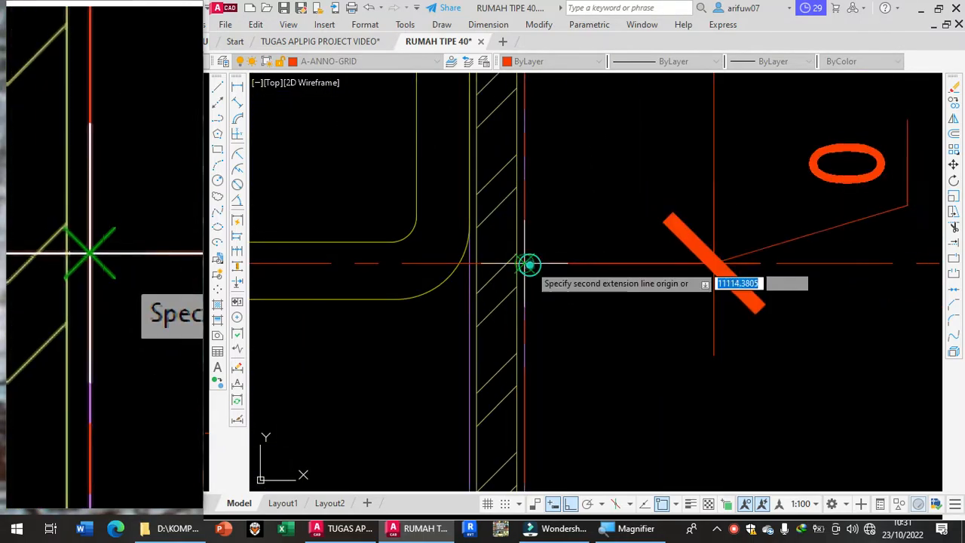
scroll(546, 303, down, 6)
middle_drag(561, 296, 592, 183)
scroll(588, 264, up, 4)
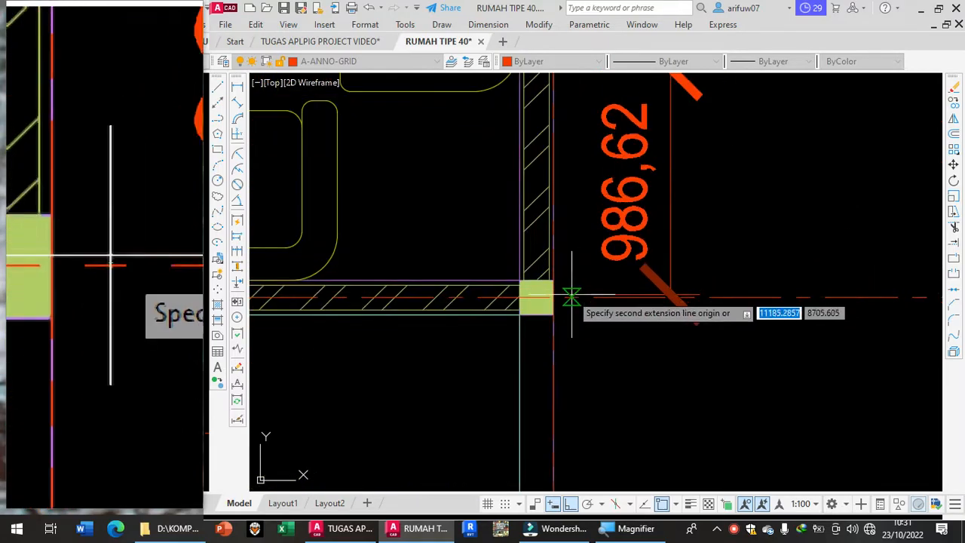
scroll(562, 317, down, 5)
middle_drag(572, 385, 595, 294)
scroll(594, 294, up, 5)
scroll(581, 280, down, 5)
scroll(593, 360, up, 7)
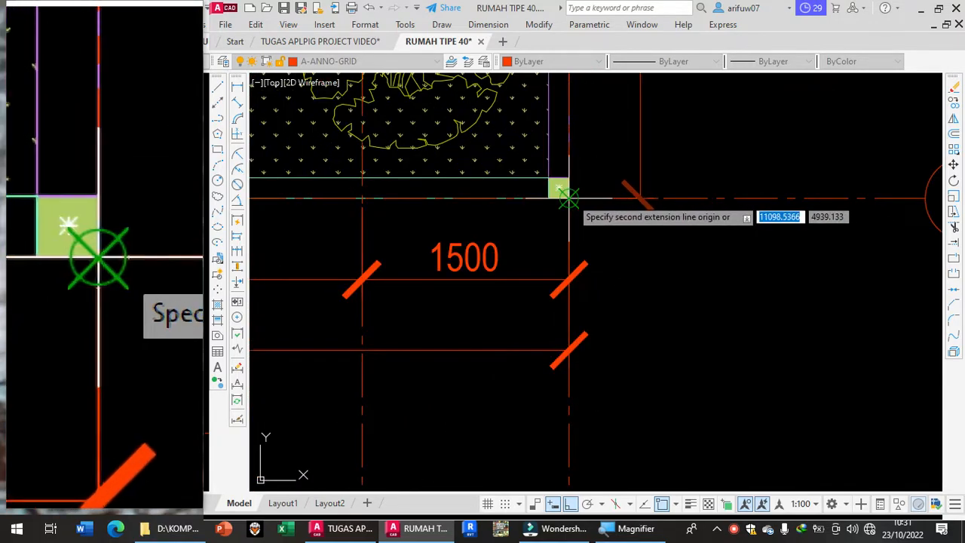
scroll(571, 198, down, 5)
middle_drag(663, 279, 620, 418)
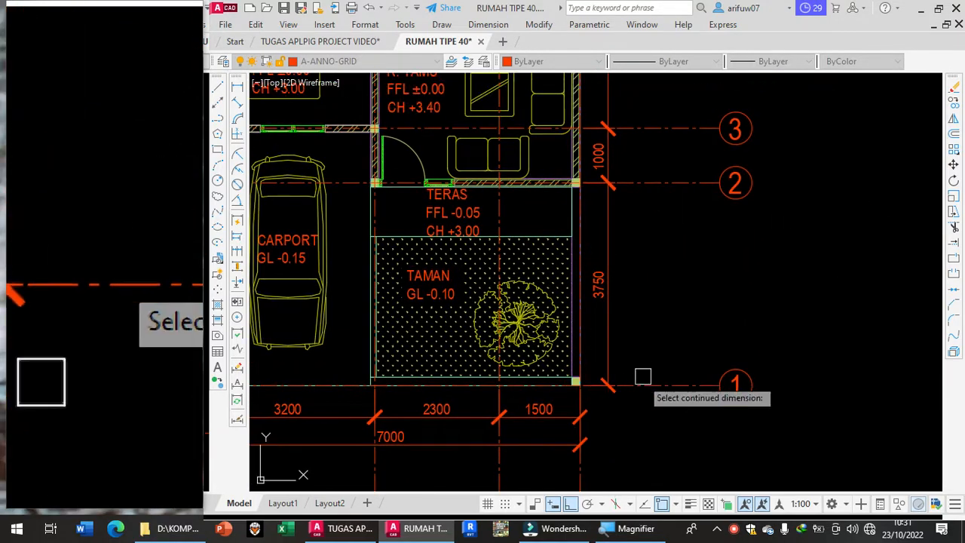
- Add an overall vertical linear dimension between grid lines 1 and 8, placed outside the dimension chain along grid line D
text(DLI)
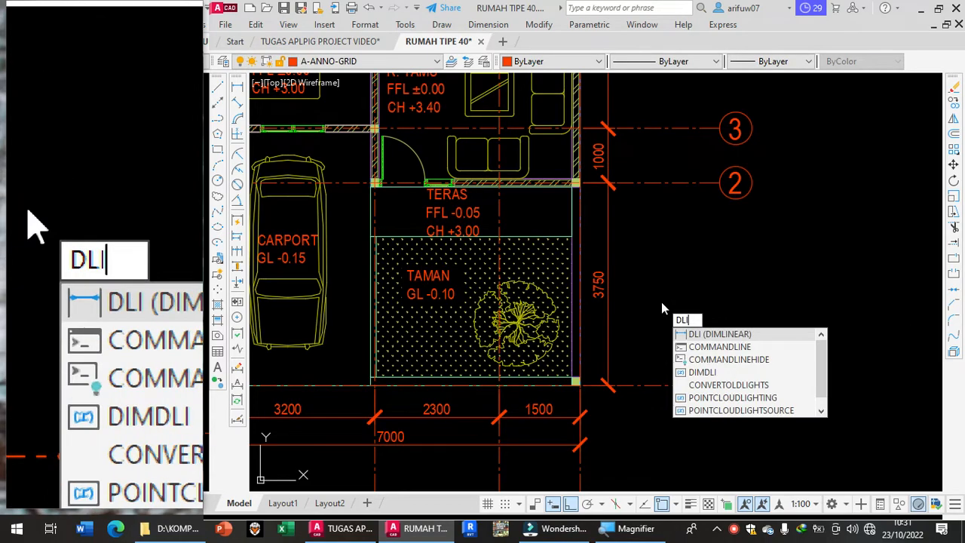
key(Return)
scroll(586, 392, up, 4)
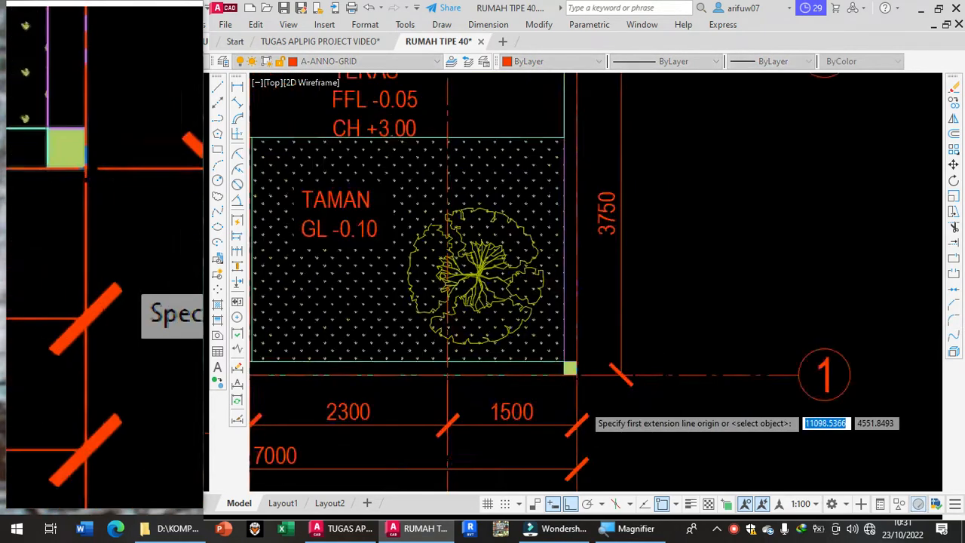
scroll(576, 355, down, 9)
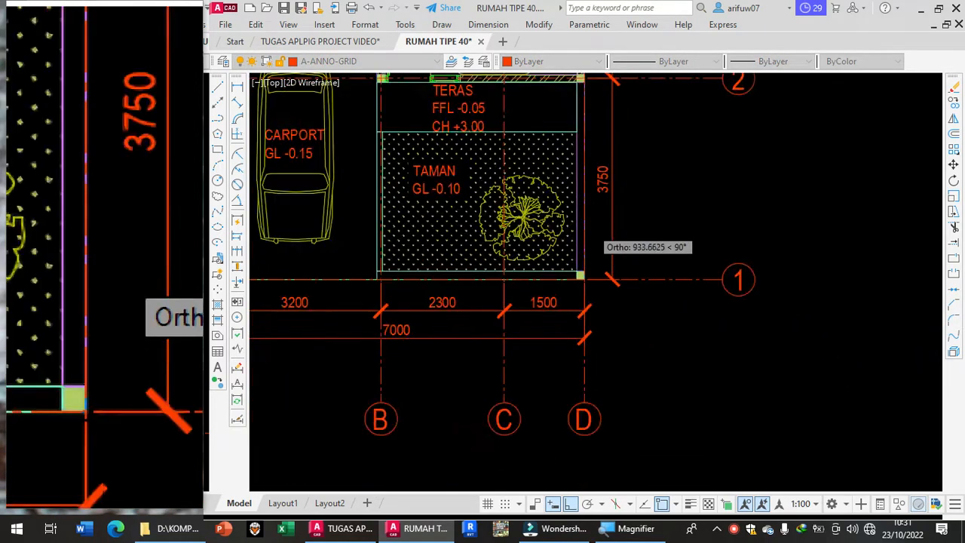
scroll(572, 156, up, 8)
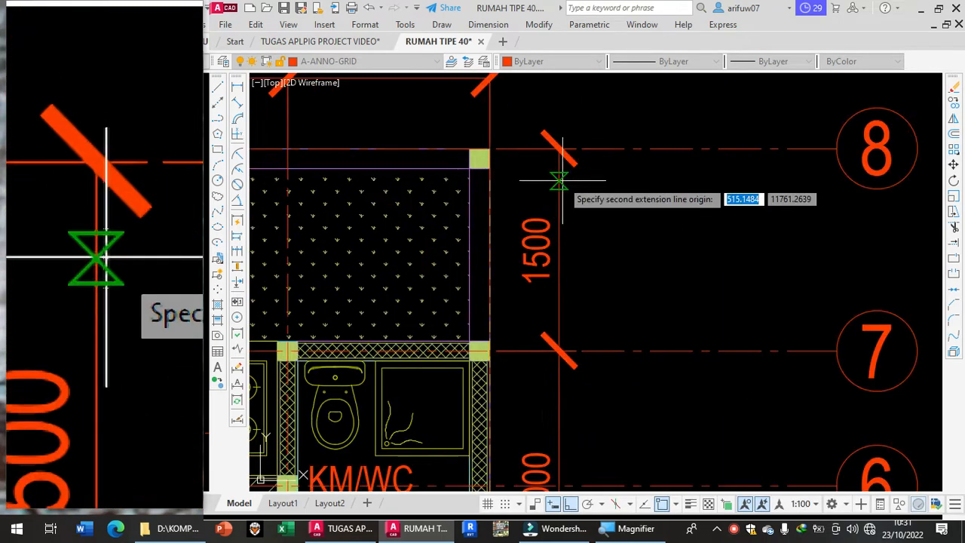
click(487, 146)
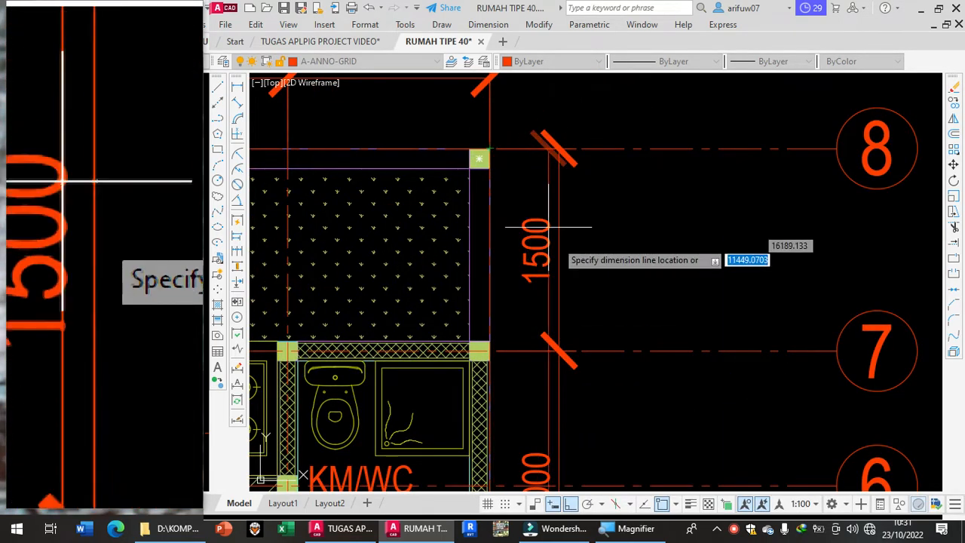
scroll(567, 255, down, 8)
scroll(567, 254, up, 4)
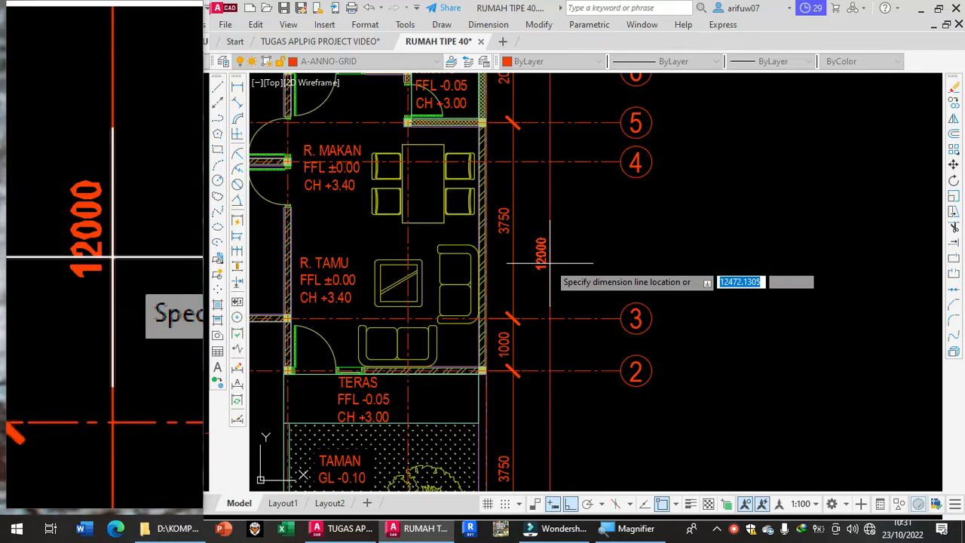
scroll(611, 261, down, 5)
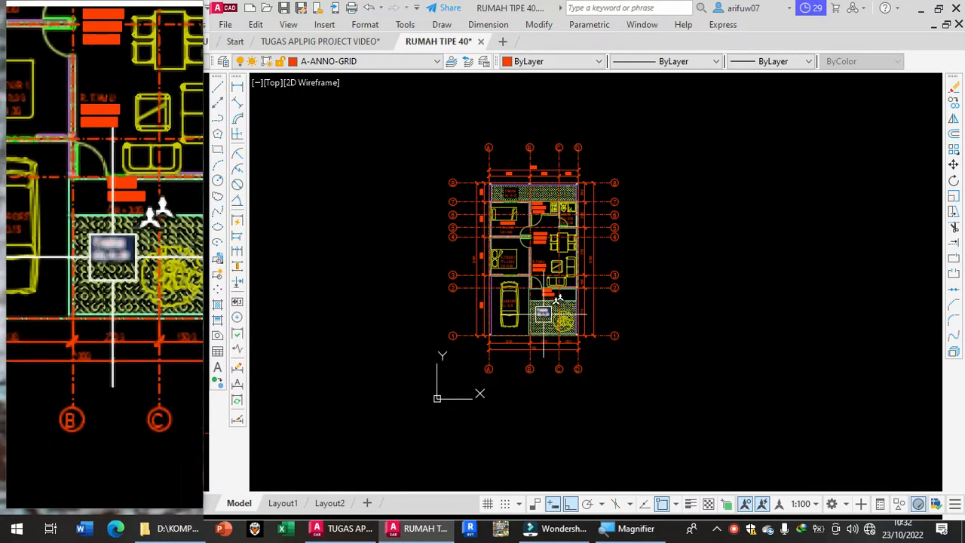
- Add a vertical linear dimension for the TERAS depth, from the column's lower corner to the TAMAN edge, placed on the carport side
scroll(542, 312, up, 4)
middle_drag(515, 239, 533, 259)
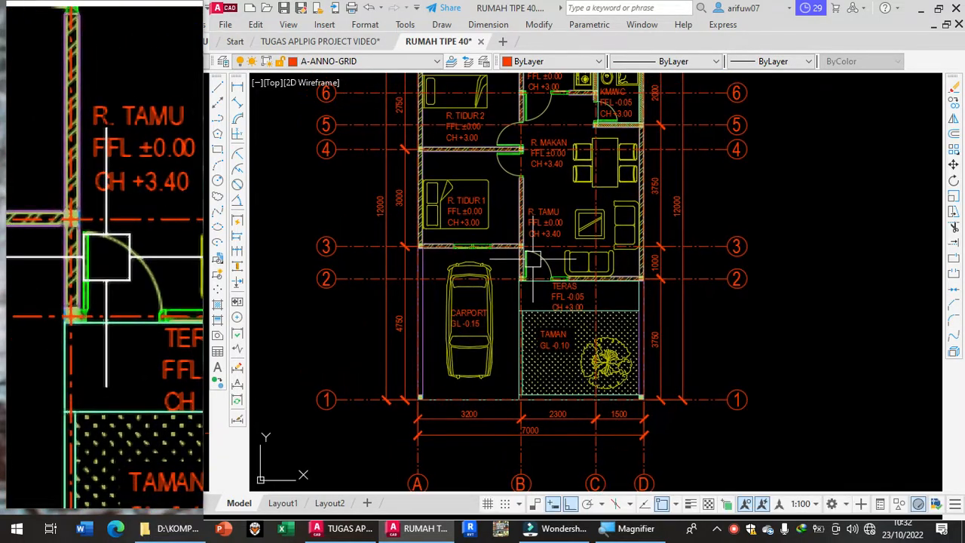
middle_drag(514, 221, 535, 338)
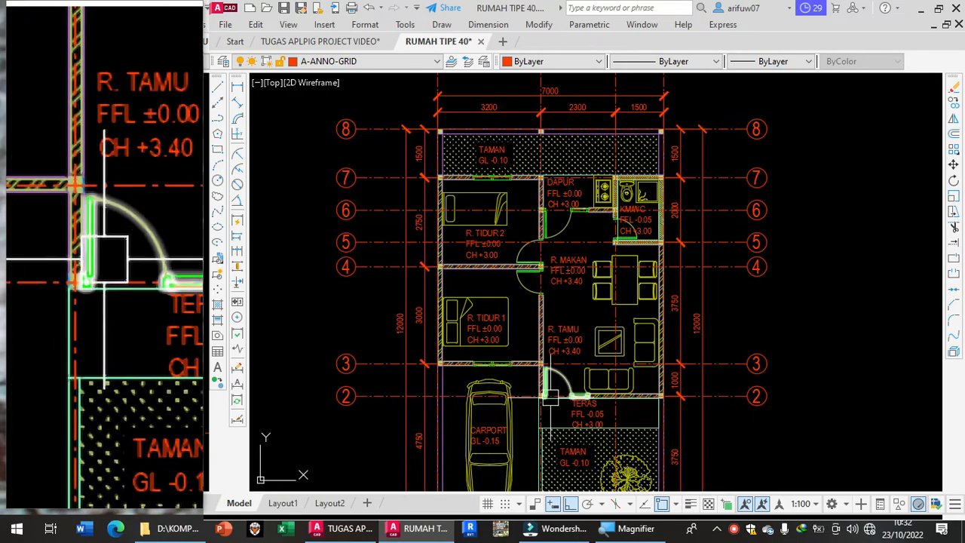
middle_drag(564, 428, 581, 370)
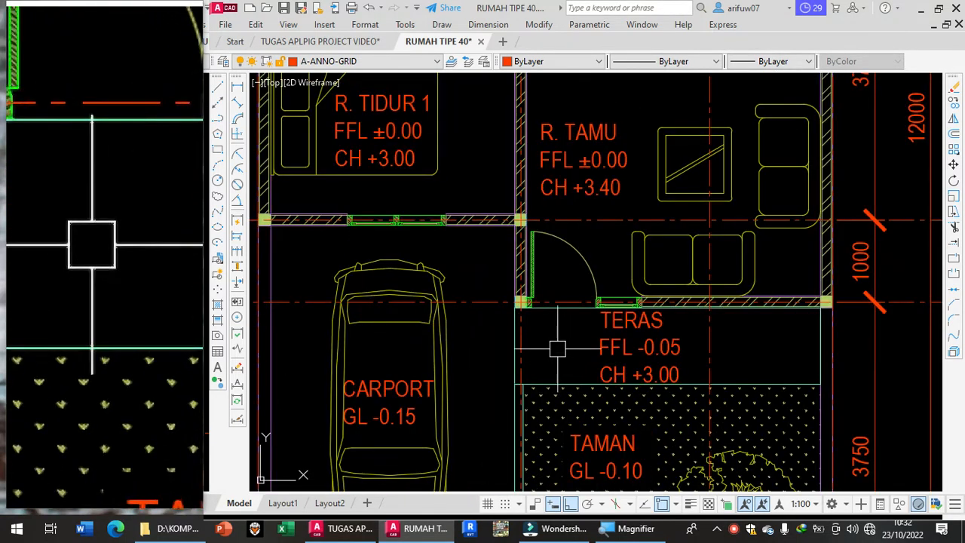
text(DLI)
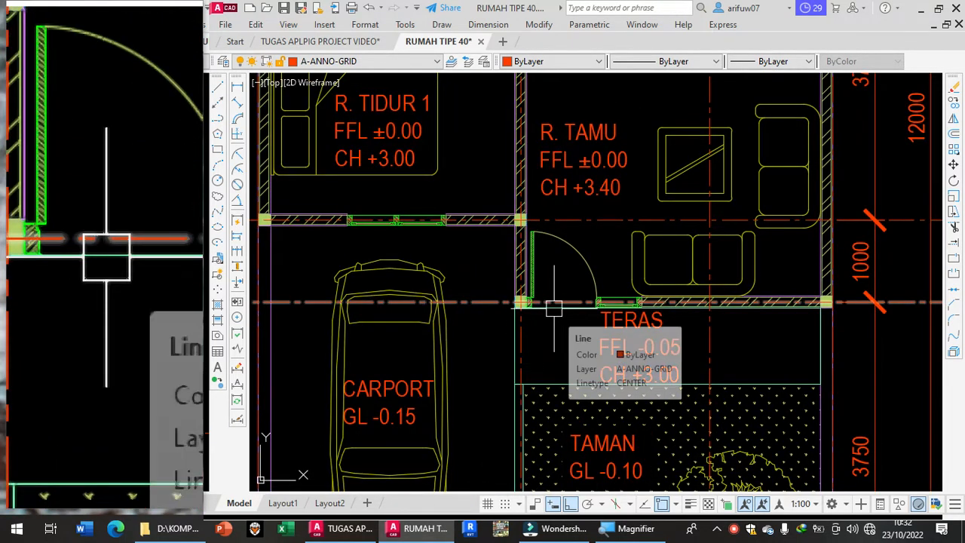
key(Return)
scroll(514, 317, up, 7)
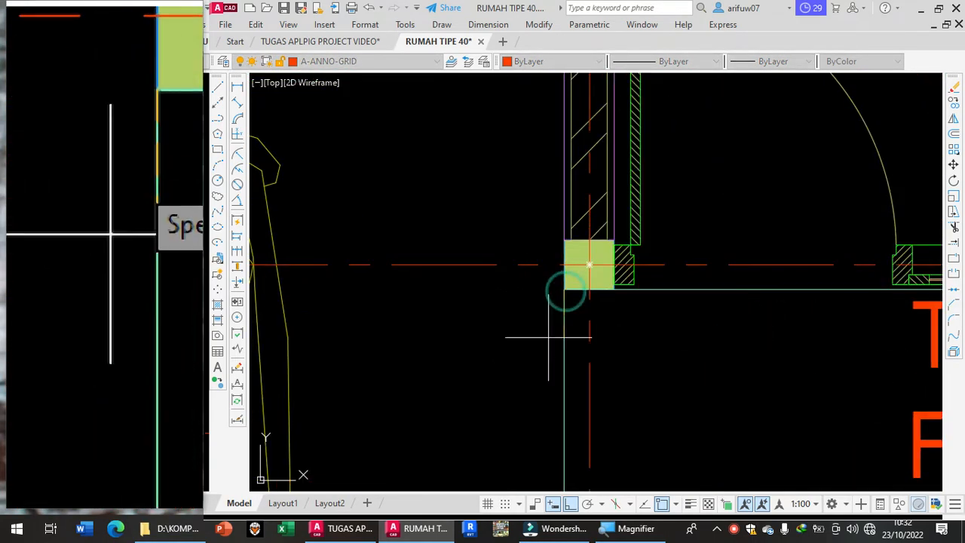
scroll(548, 337, down, 5)
middle_drag(548, 336, 560, 270)
scroll(578, 410, up, 5)
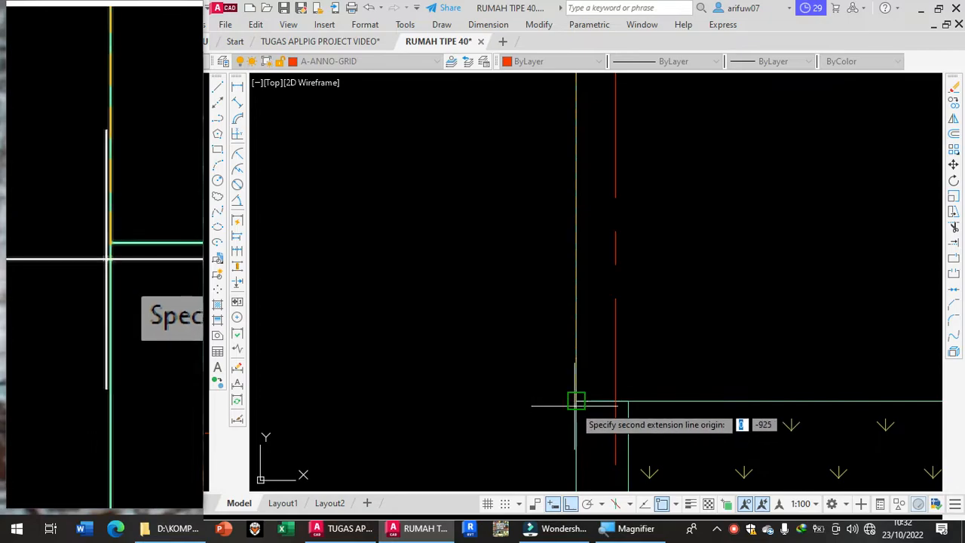
click(576, 401)
scroll(573, 401, down, 4)
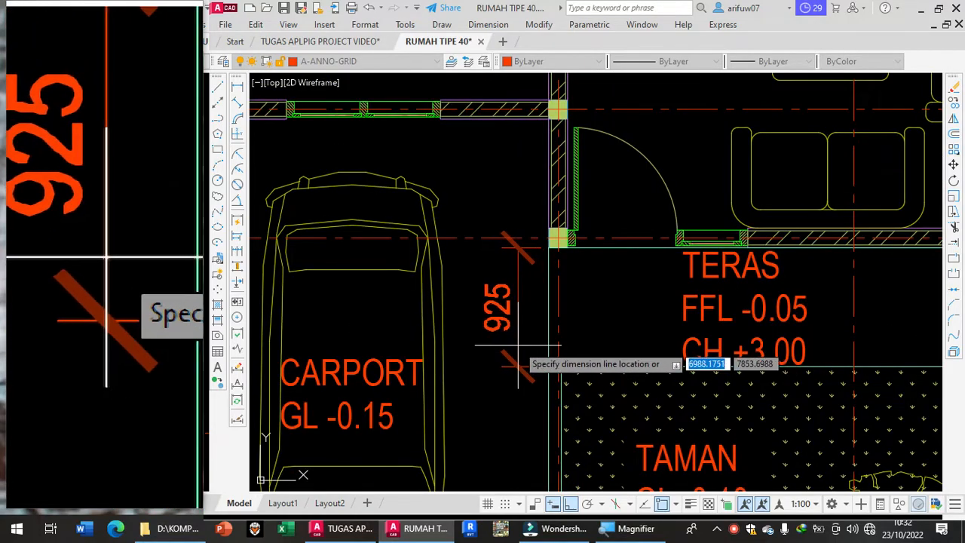
click(517, 345)
- Stretch the upper extension line origin of the TERAS depth dimension to grid line 2
scroll(528, 249, up, 3)
click(517, 261)
click(548, 262)
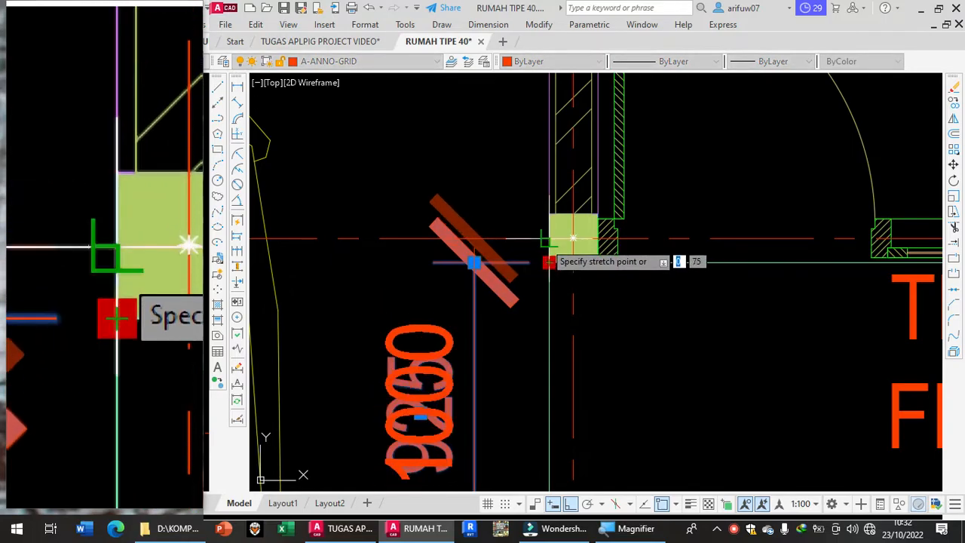
click(549, 241)
scroll(550, 241, down, 3)
scroll(561, 282, down, 4)
key(Escape)
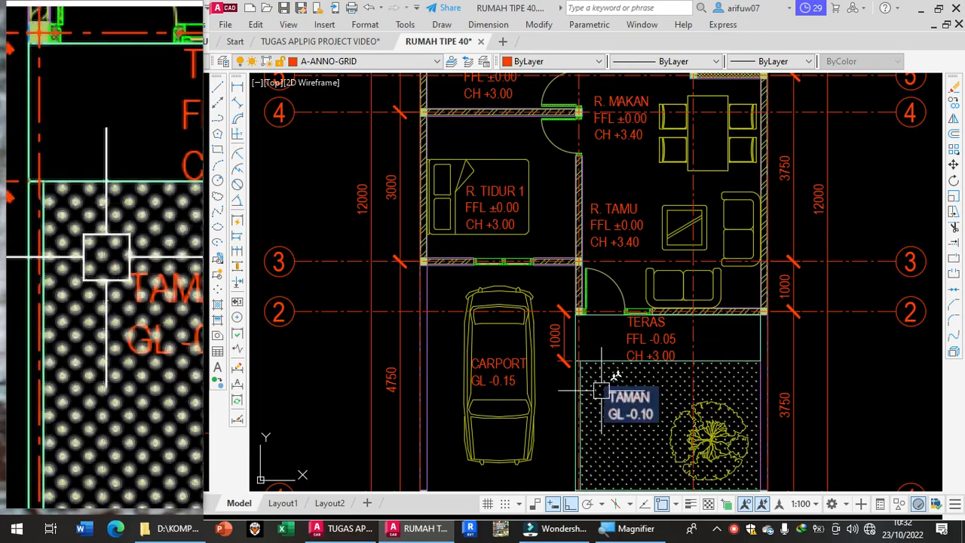
- Review the dimension chains and overall dimensions on all four sides of the floor plan, plus the TERAS dimension
scroll(603, 324, down, 2)
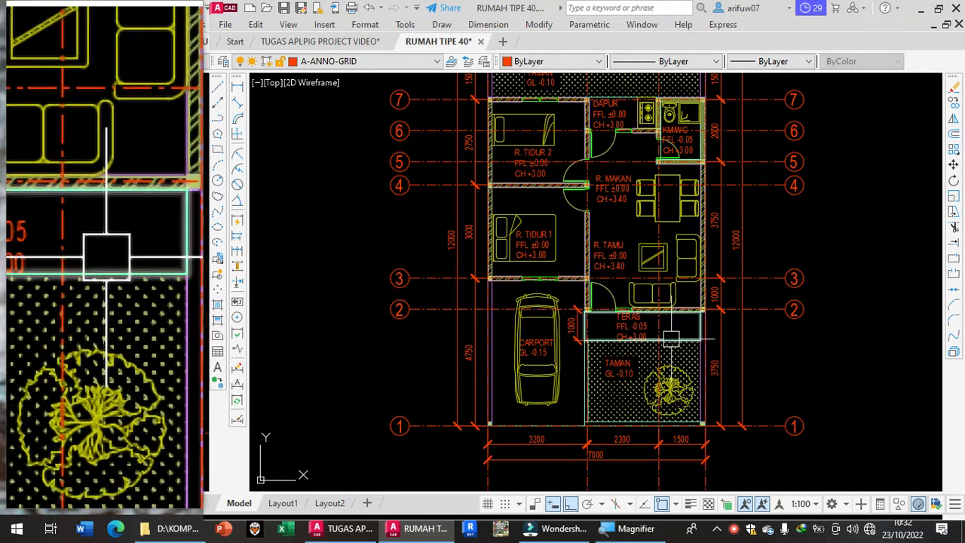
middle_drag(643, 287, 599, 342)
scroll(615, 188, up, 4)
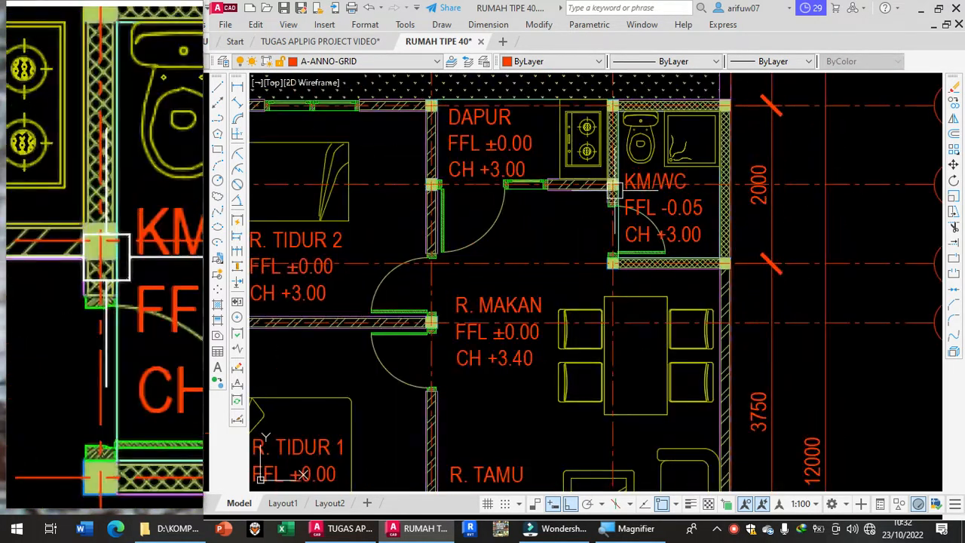
middle_drag(584, 230, 518, 392)
scroll(533, 332, down, 4)
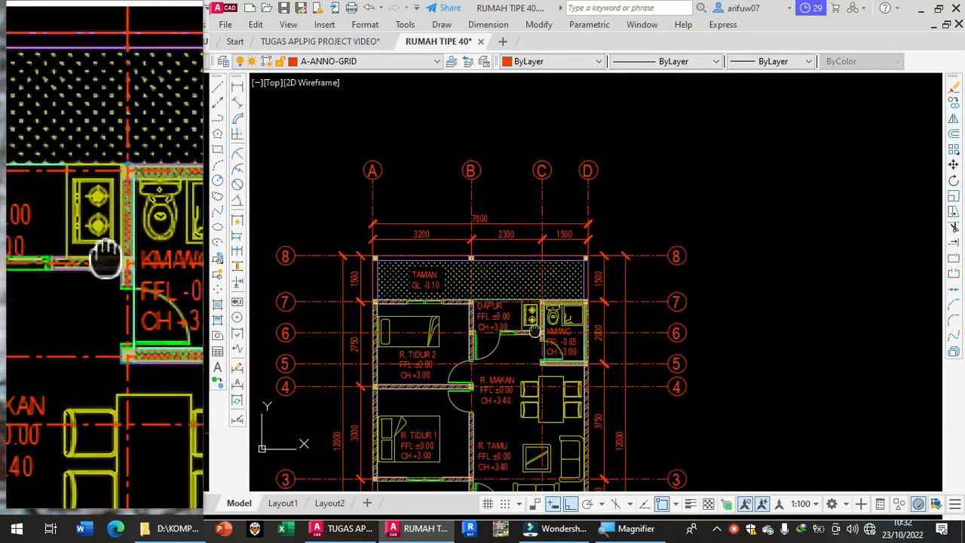
middle_drag(534, 332, 567, 282)
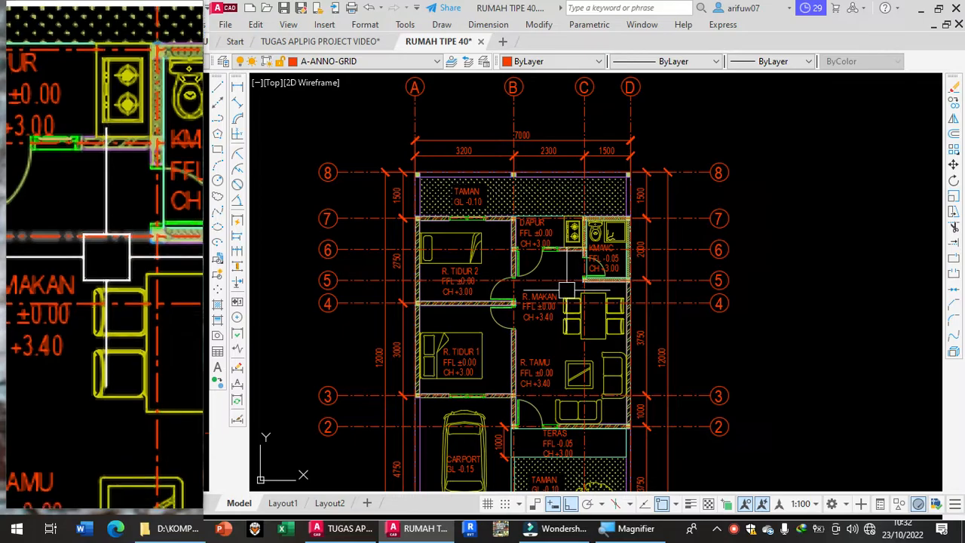
middle_drag(552, 344, 558, 198)
middle_drag(573, 408, 600, 337)
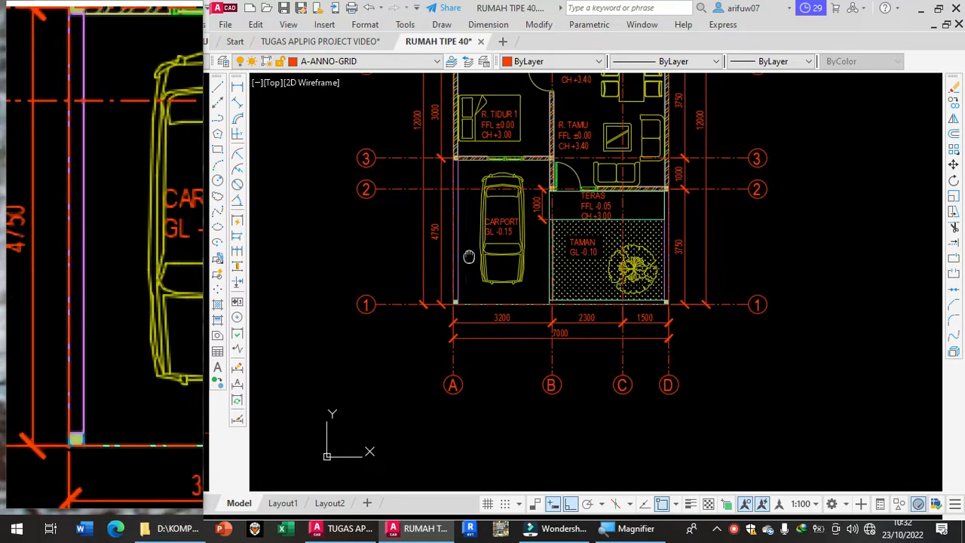
middle_drag(465, 238, 495, 319)
middle_drag(503, 445, 499, 366)
scroll(483, 340, up, 2)
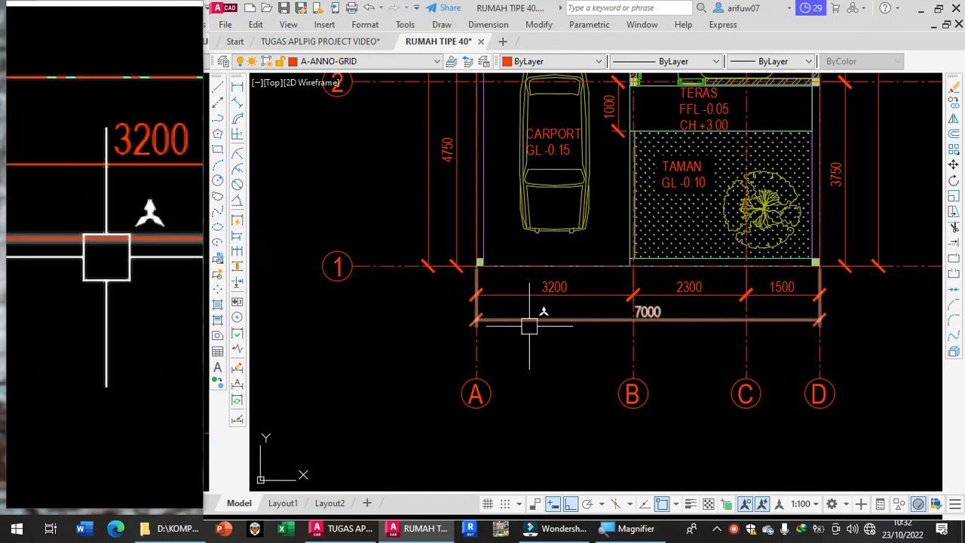
scroll(529, 326, down, 4)
scroll(471, 357, up, 1)
scroll(483, 181, up, 1)
middle_drag(482, 181, 496, 251)
scroll(591, 217, up, 2)
scroll(625, 214, up, 2)
scroll(780, 214, down, 2)
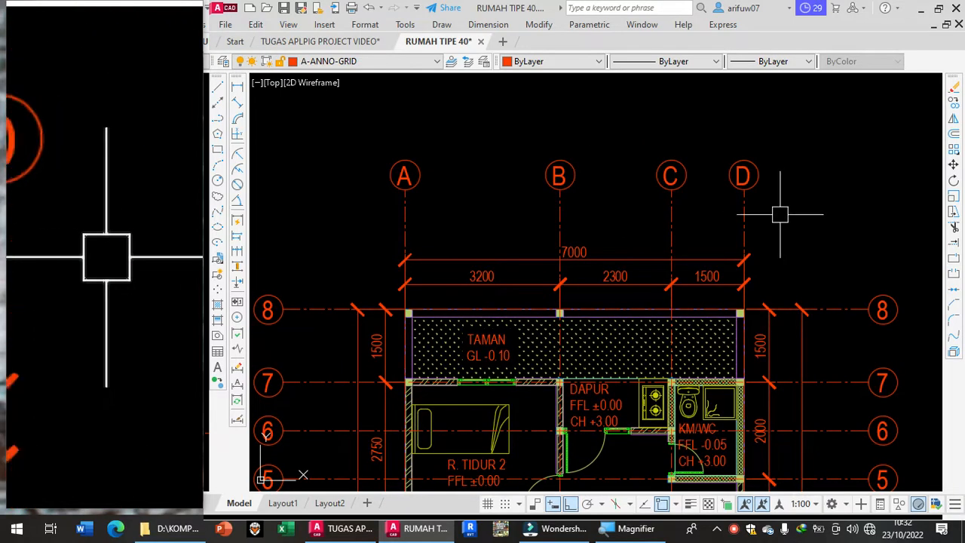
scroll(378, 197, down, 2)
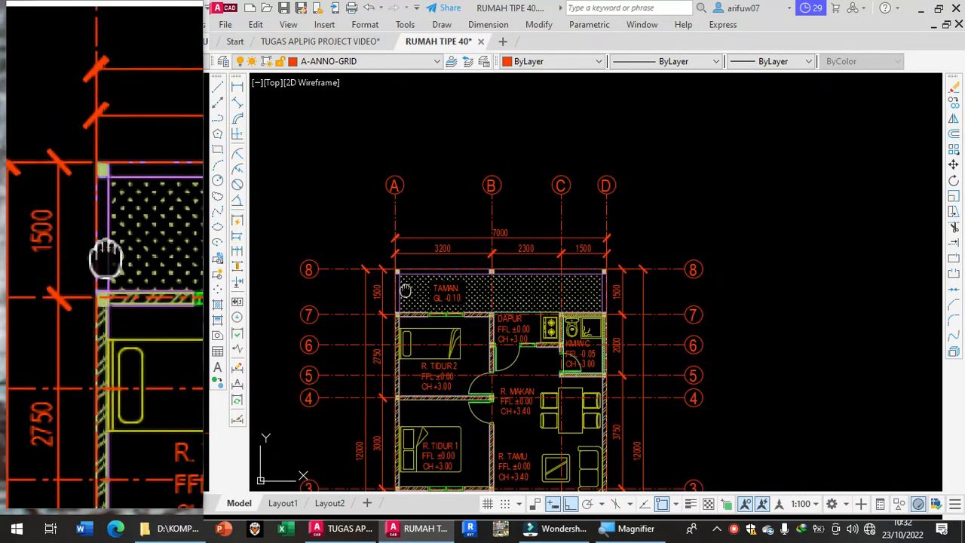
- Stretch grid bubbles A to D beyond grid line 1 straight toward the plan, just outside the overall dimension
middle_drag(401, 295, 476, 162)
middle_drag(562, 397, 556, 176)
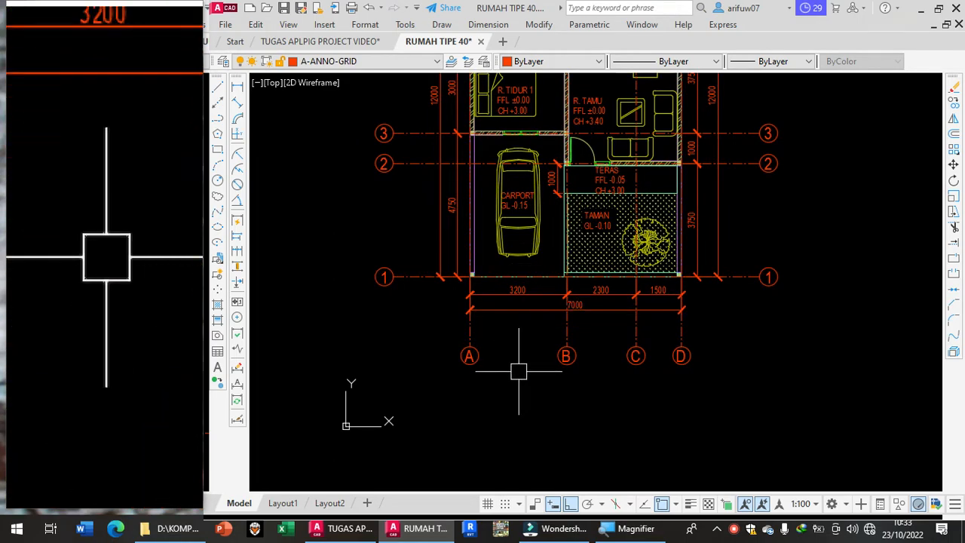
scroll(635, 392, up, 2)
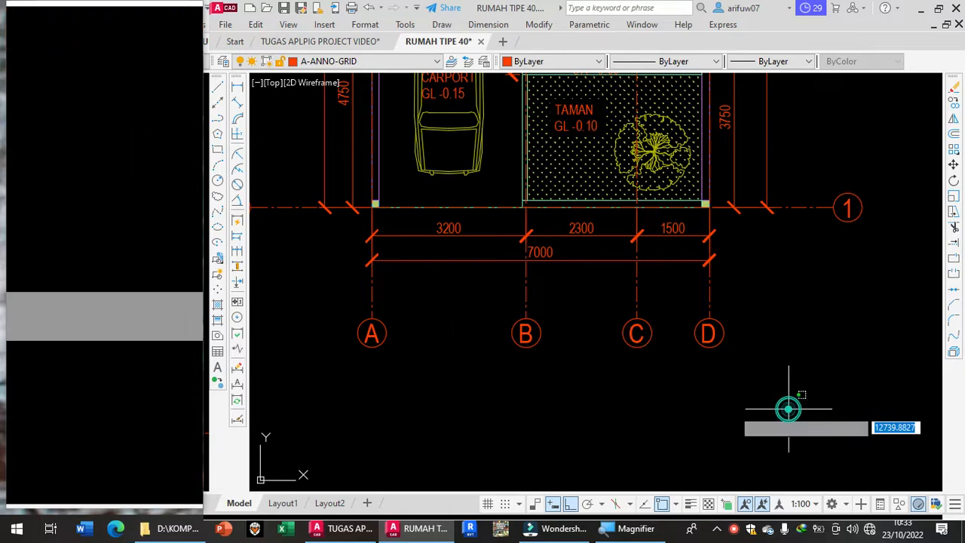
click(788, 408)
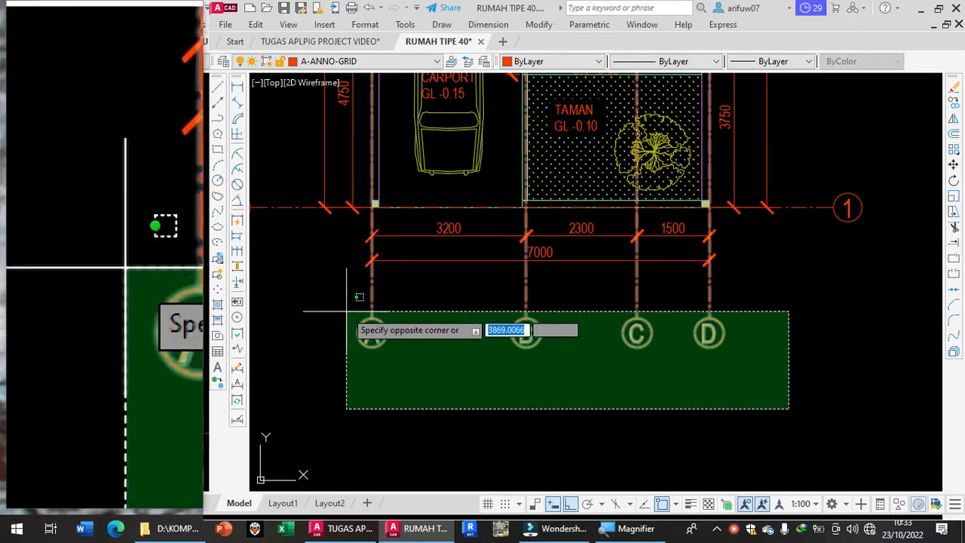
click(310, 297)
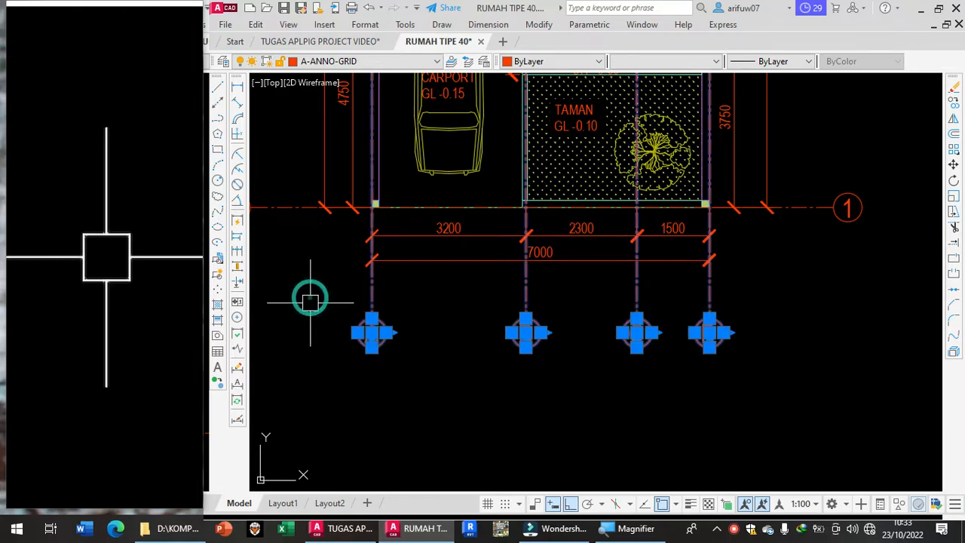
text(s)
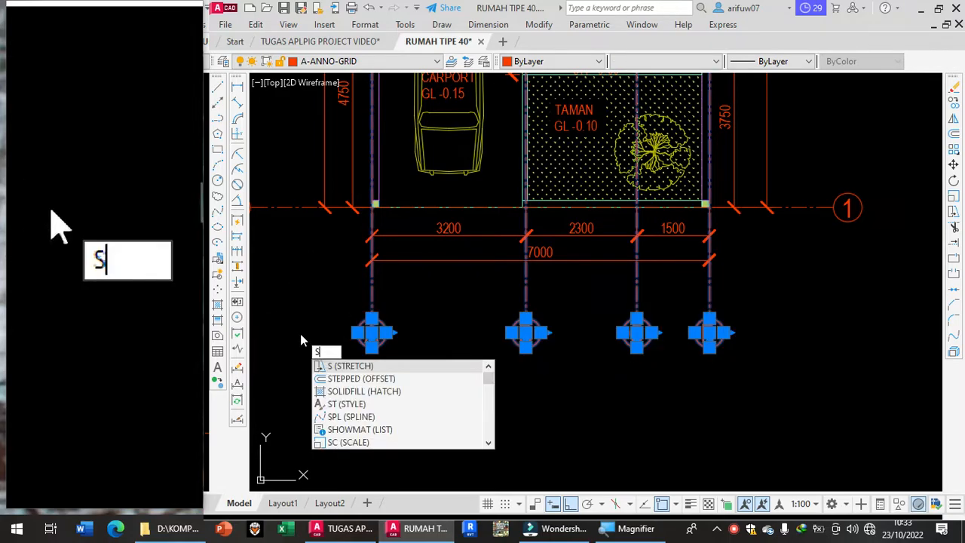
key(Return)
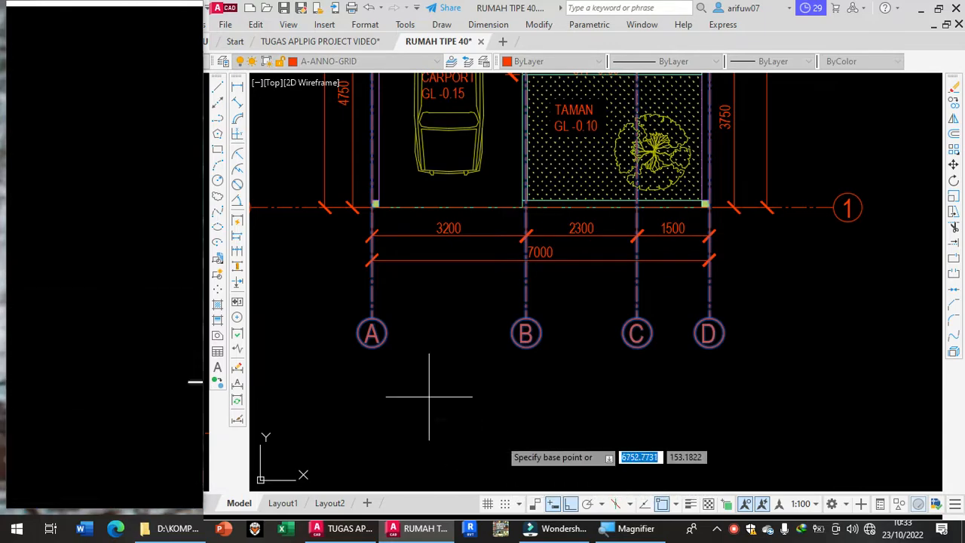
click(438, 393)
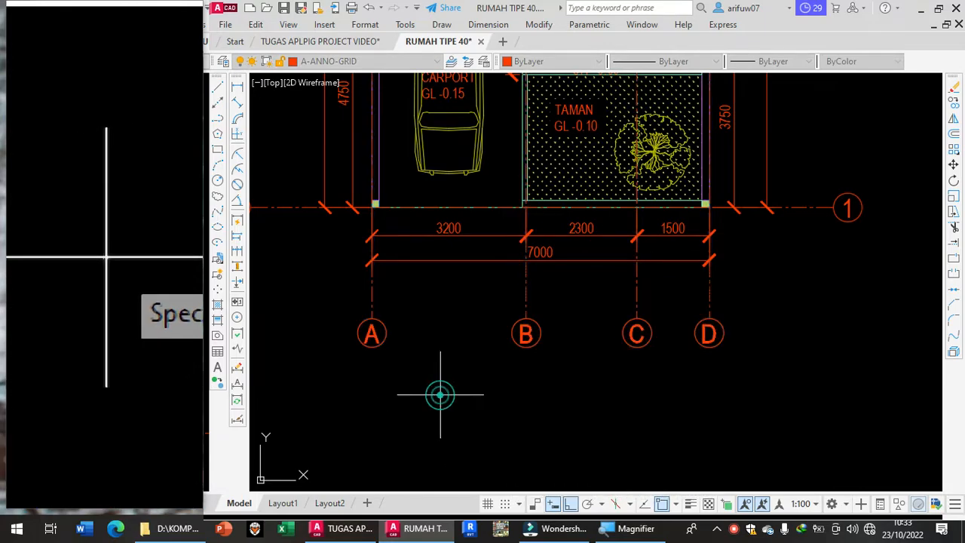
click(444, 351)
scroll(640, 403, down, 3)
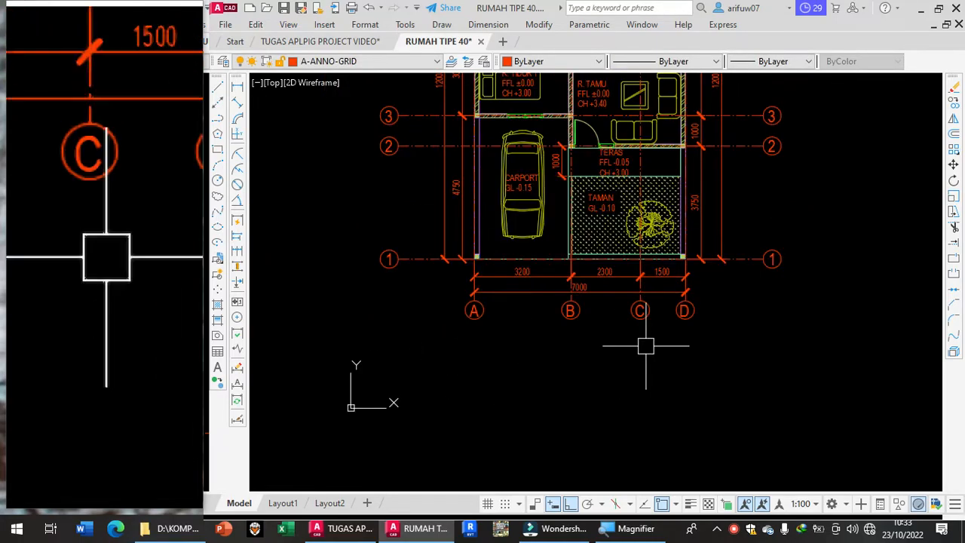
- Stretch grid bubbles 1 to 8 on the grid line A side horizontally closer to the outer vertical dimension
middle_drag(430, 330, 517, 438)
scroll(517, 438, down, 2)
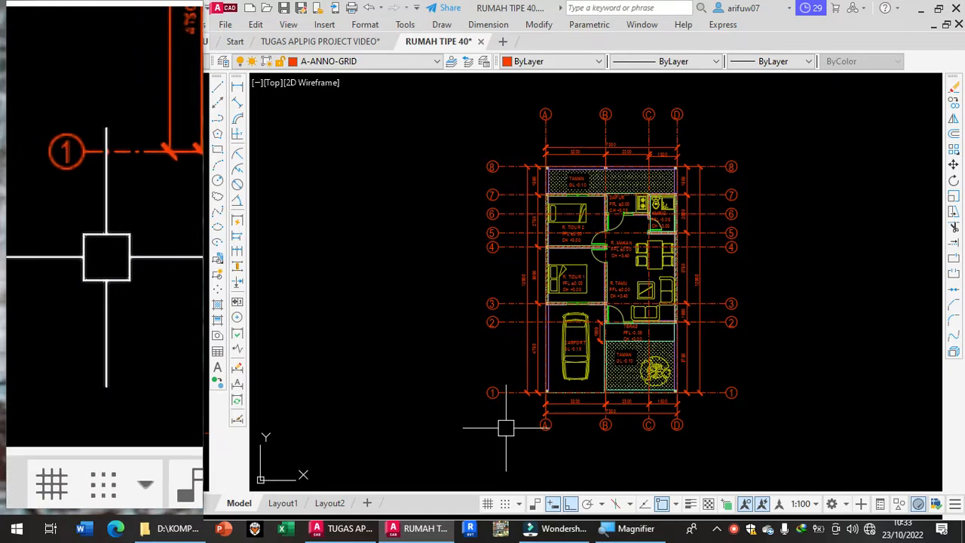
click(509, 438)
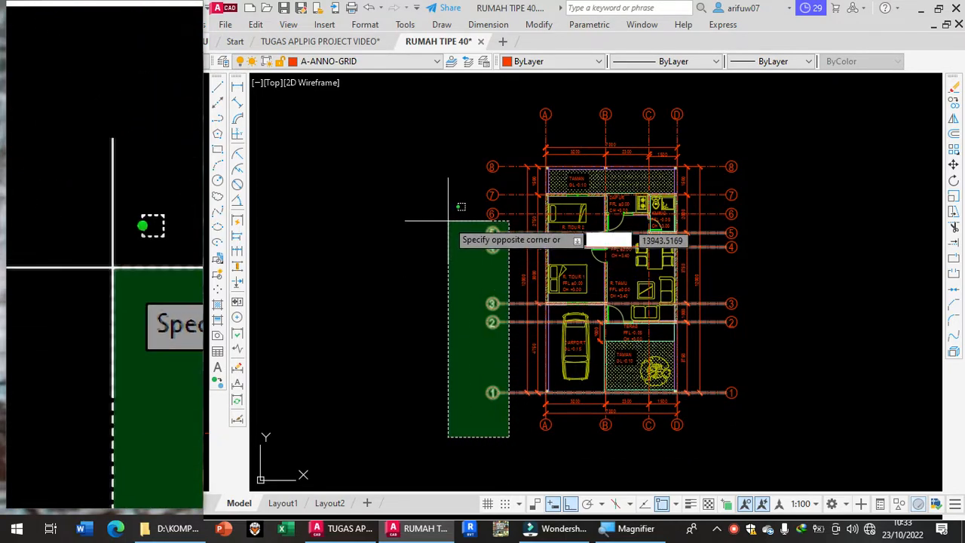
click(420, 130)
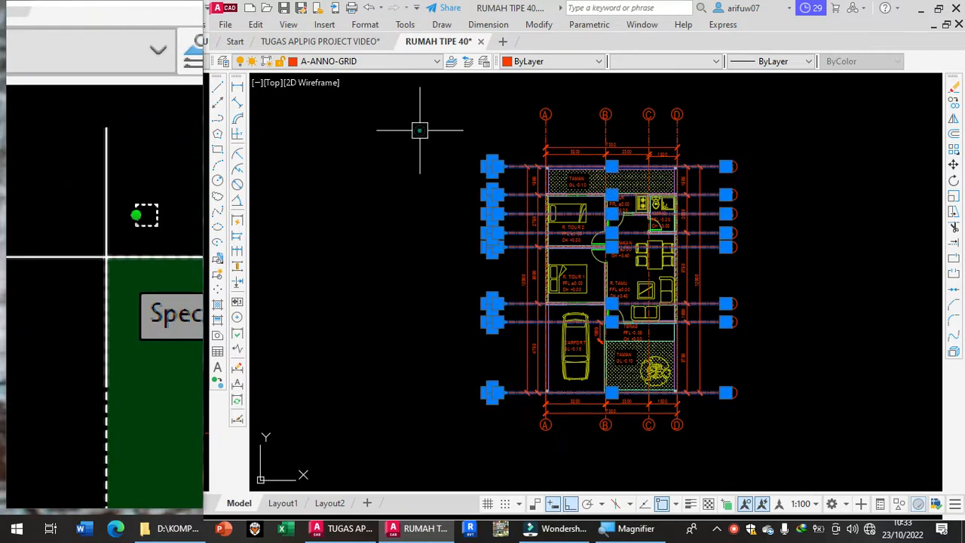
text(s)
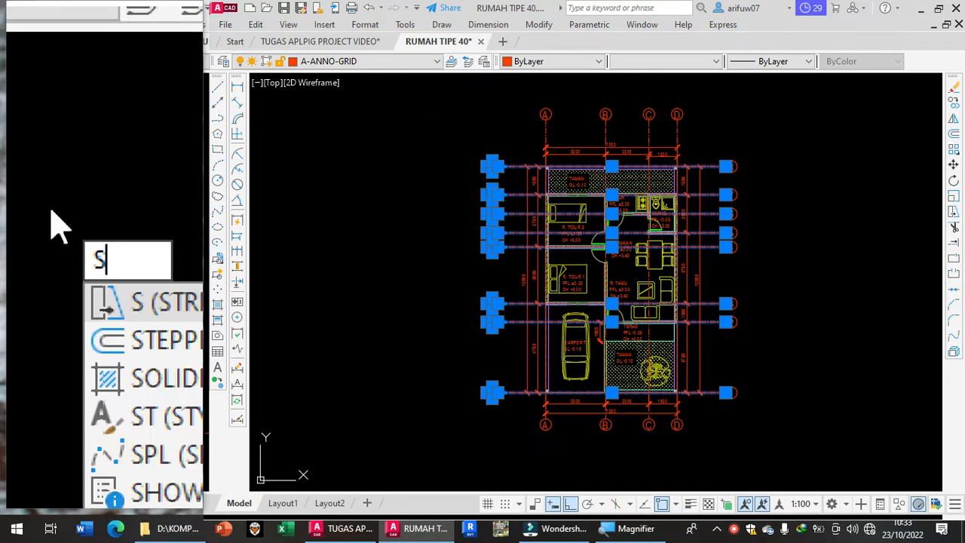
key(Return)
scroll(498, 411, up, 5)
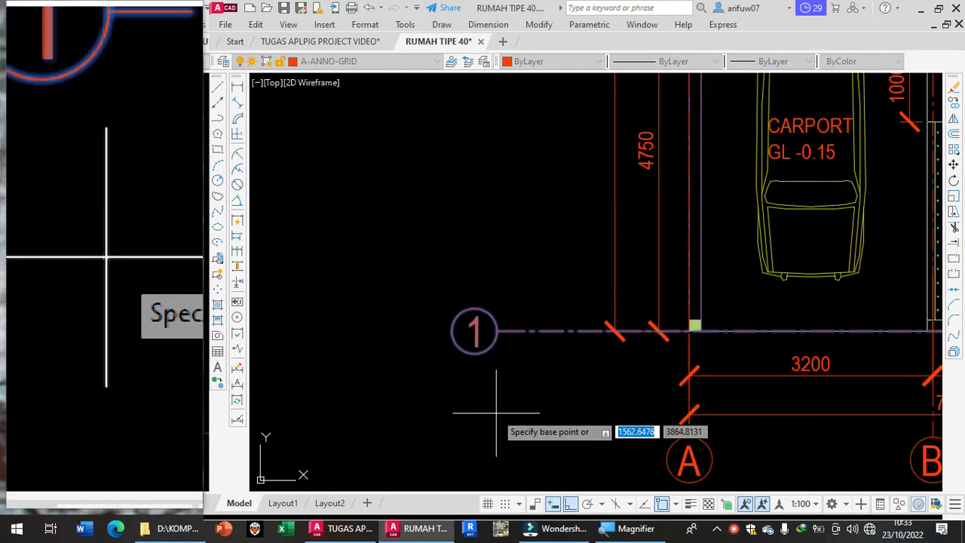
click(477, 403)
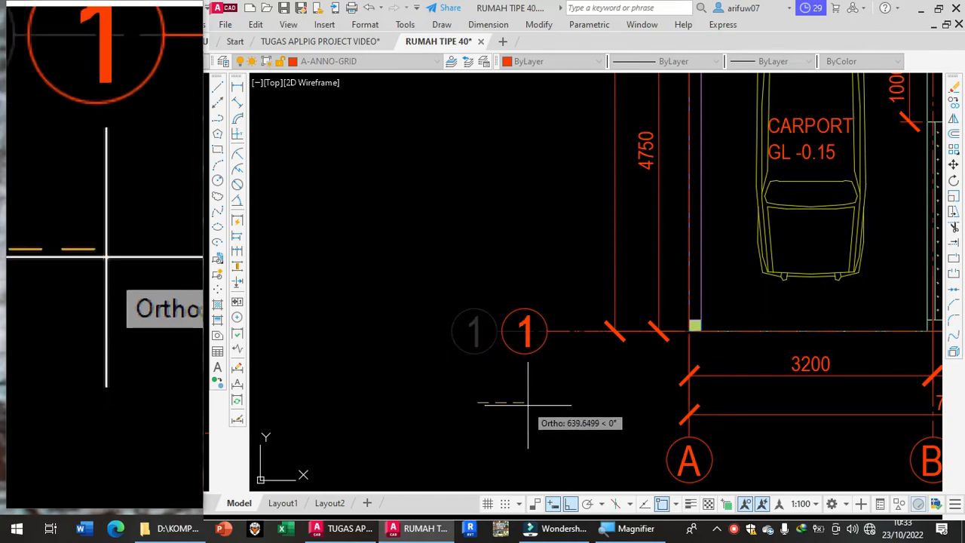
click(569, 407)
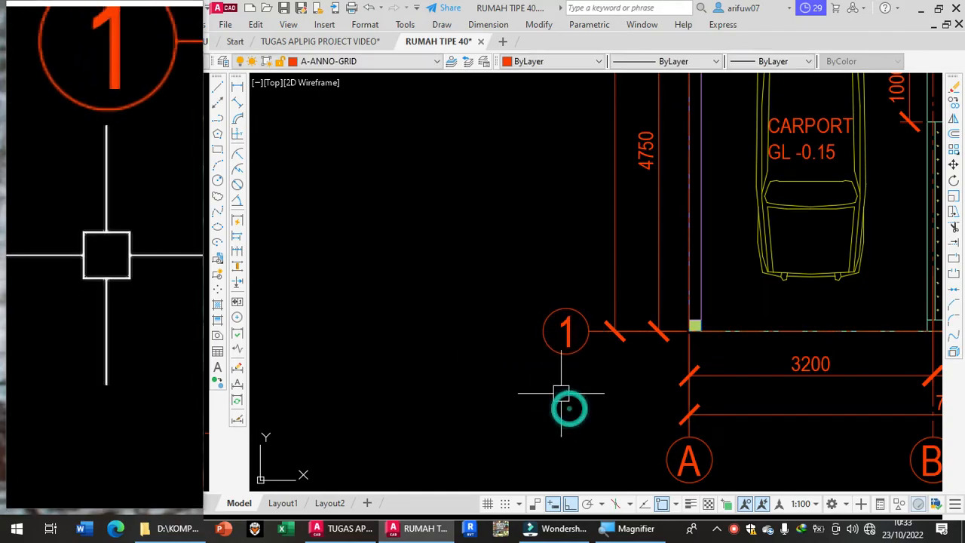
- Stretch grid bubbles A to D beyond grid line 8 straight toward the plan, close to the overall dimension
scroll(527, 339, down, 5)
scroll(583, 226, up, 3)
scroll(583, 219, up, 4)
middle_drag(625, 204, 766, 229)
click(767, 229)
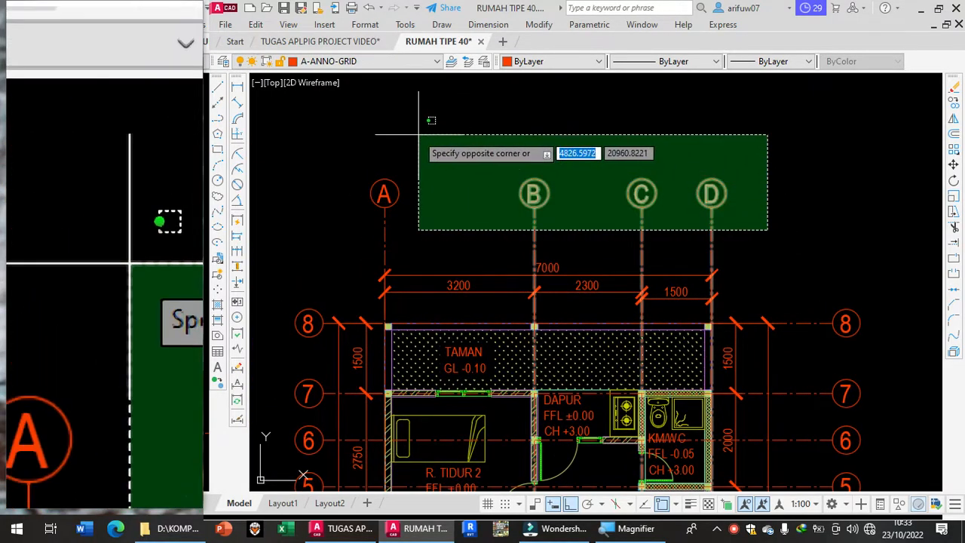
click(348, 119)
text(s)
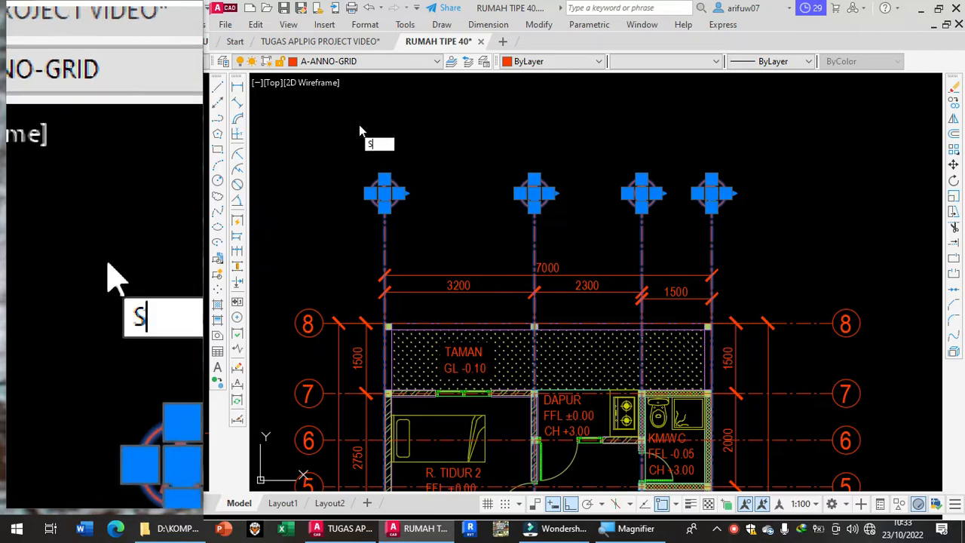
key(Return)
scroll(453, 191, up, 2)
click(463, 187)
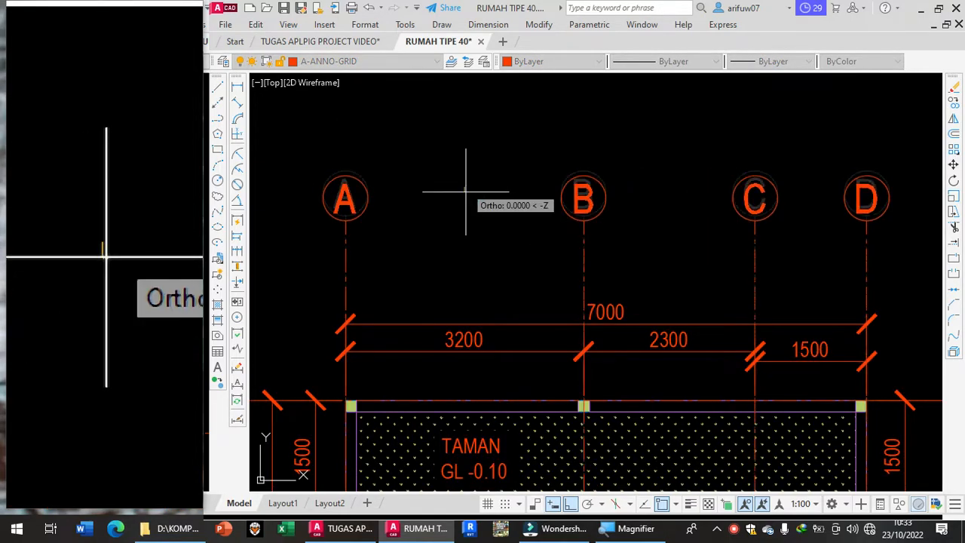
click(471, 275)
- Examine the bubble spacing at both ends of the plan and the overall A–D dimension text beside bubble B
scroll(508, 278, down, 2)
scroll(581, 297, up, 4)
scroll(544, 309, down, 6)
middle_drag(545, 356, 513, 96)
scroll(518, 464, up, 4)
scroll(518, 465, down, 6)
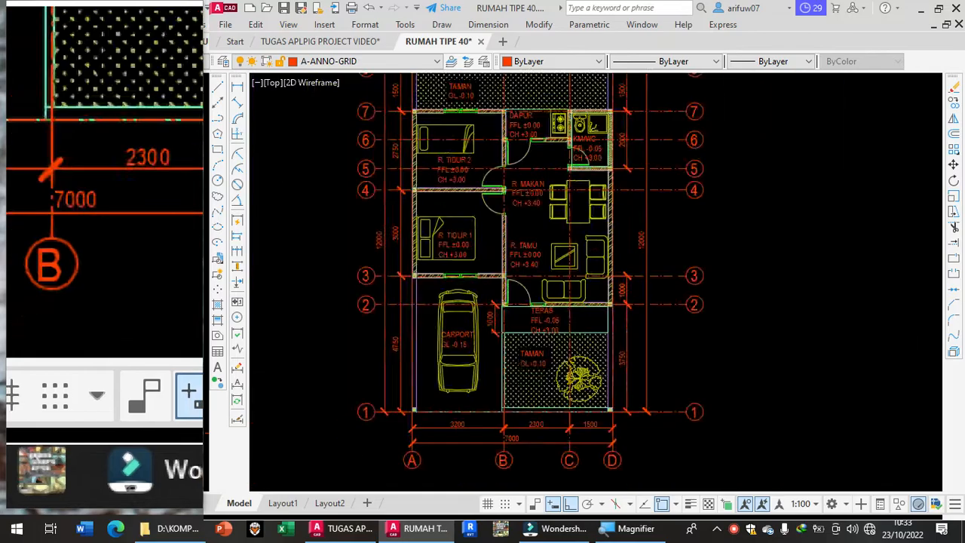
scroll(601, 351, up, 7)
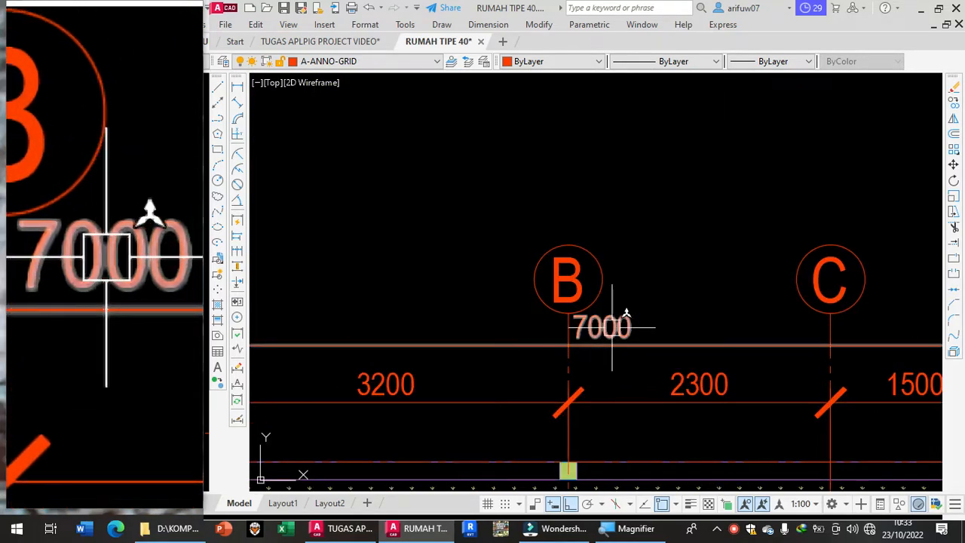
scroll(625, 319, down, 4)
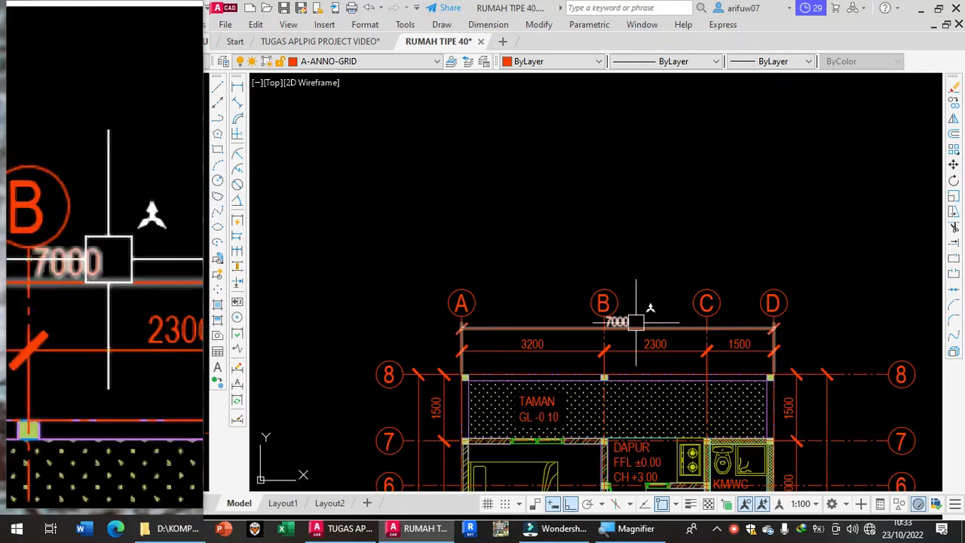
scroll(626, 302, up, 4)
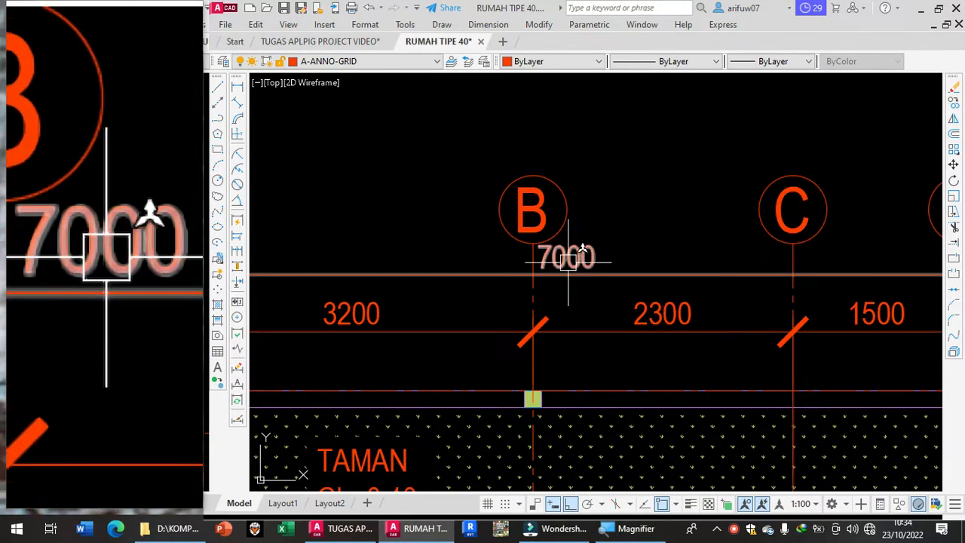
scroll(563, 247, down, 4)
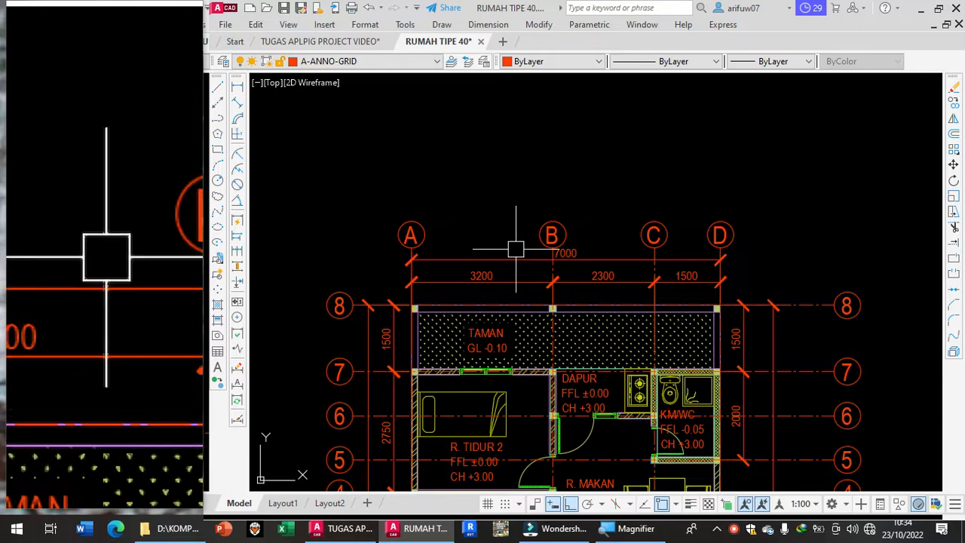
middle_drag(507, 279, 510, 217)
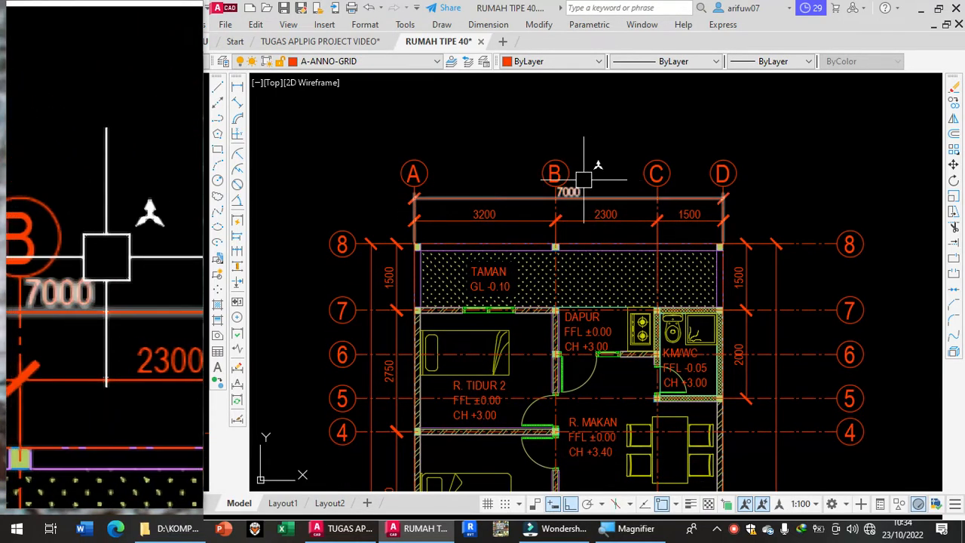
scroll(584, 180, up, 5)
scroll(521, 269, down, 4)
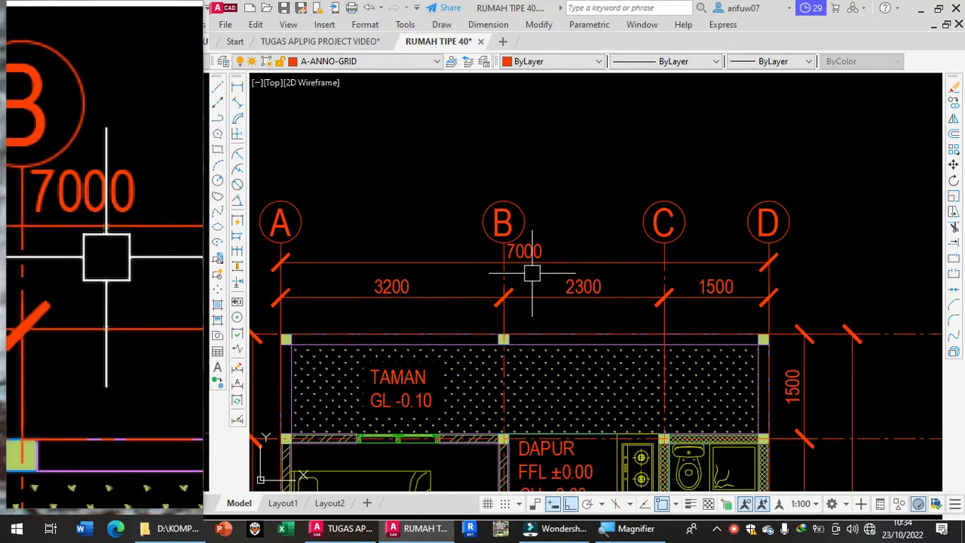
scroll(528, 264, up, 4)
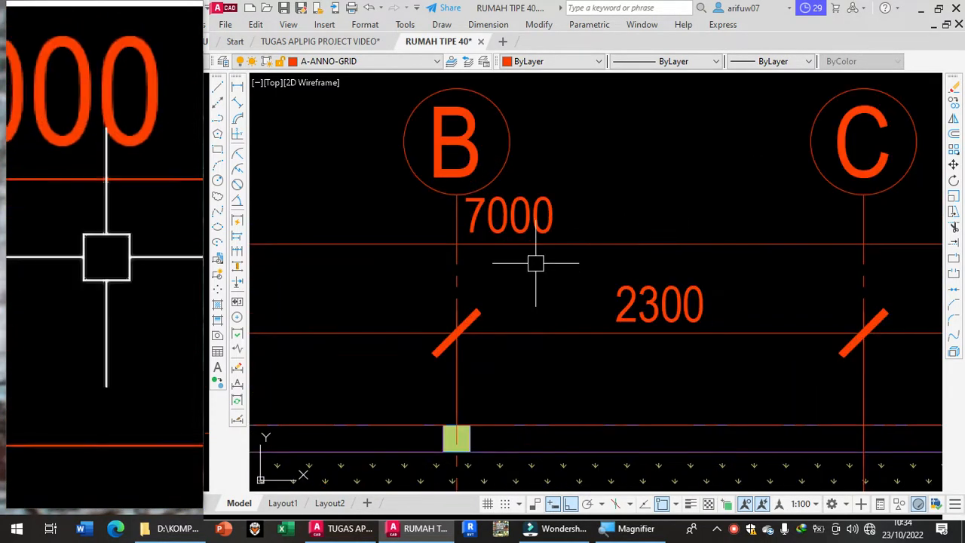
- Try to move the overall A–D dimension text beyond grid line 8 away from bubble B, and undo the move
click(509, 216)
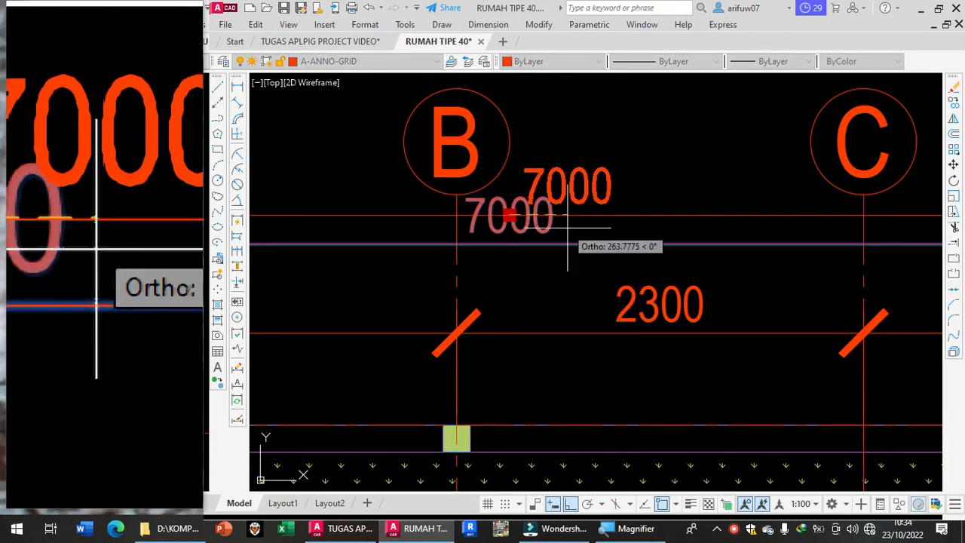
click(574, 216)
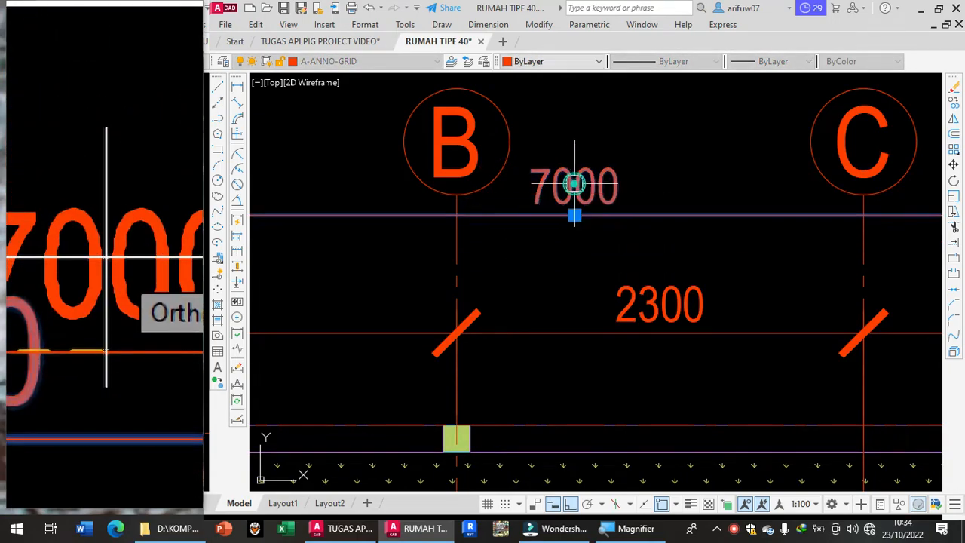
scroll(595, 284, down, 3)
scroll(576, 300, up, 2)
key(Escape)
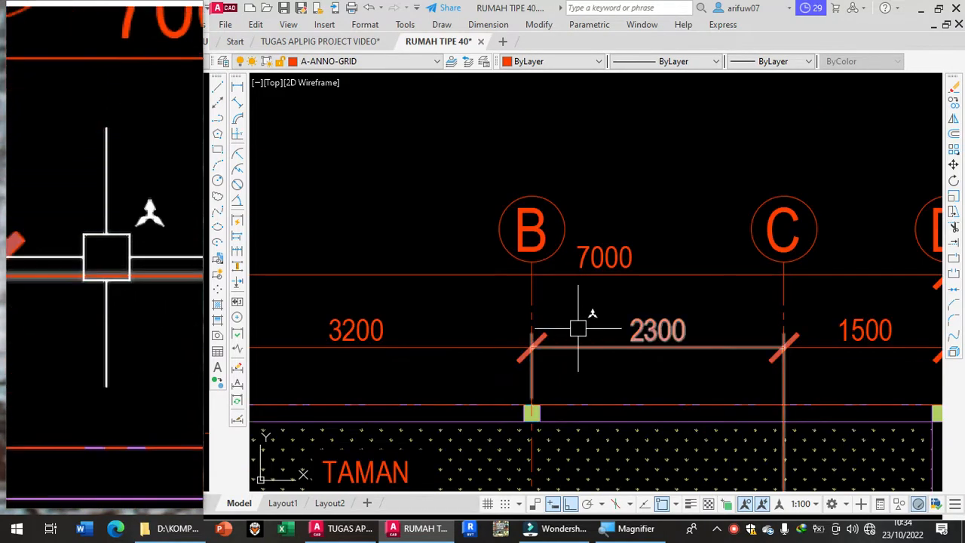
scroll(579, 320, up, 2)
key(ctrl+z)
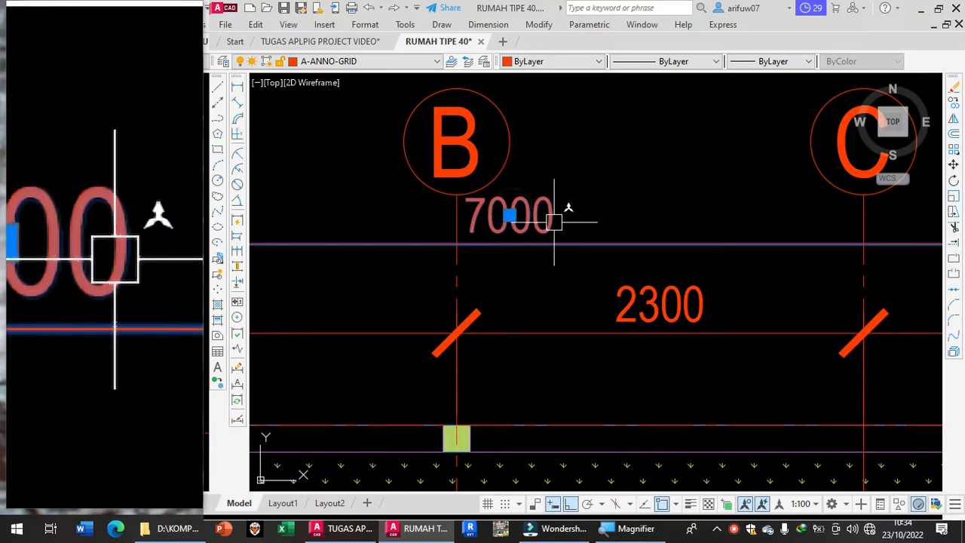
- Move only the text of the overall A–D dimension beyond grid line 8 along its line, between bubbles B and C
click(509, 215)
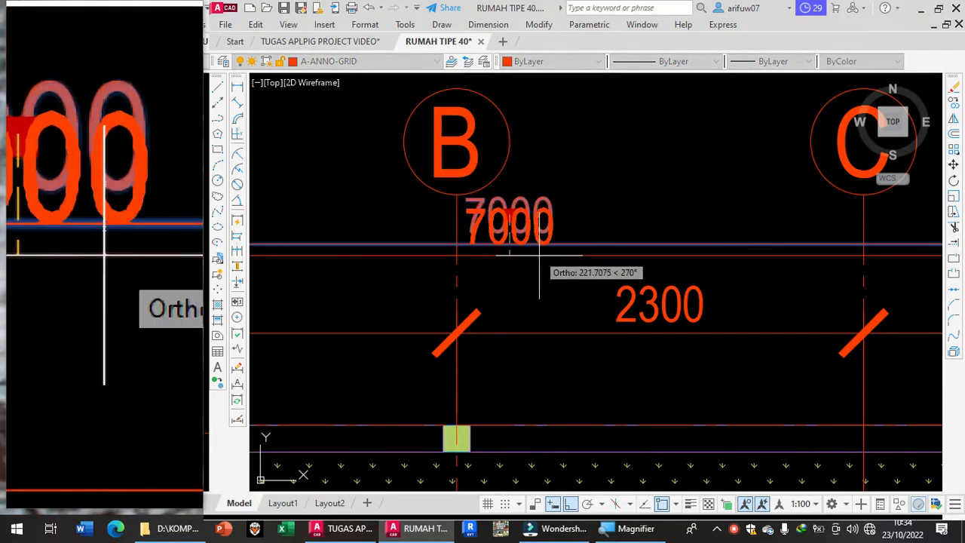
key(Down)
click(585, 243)
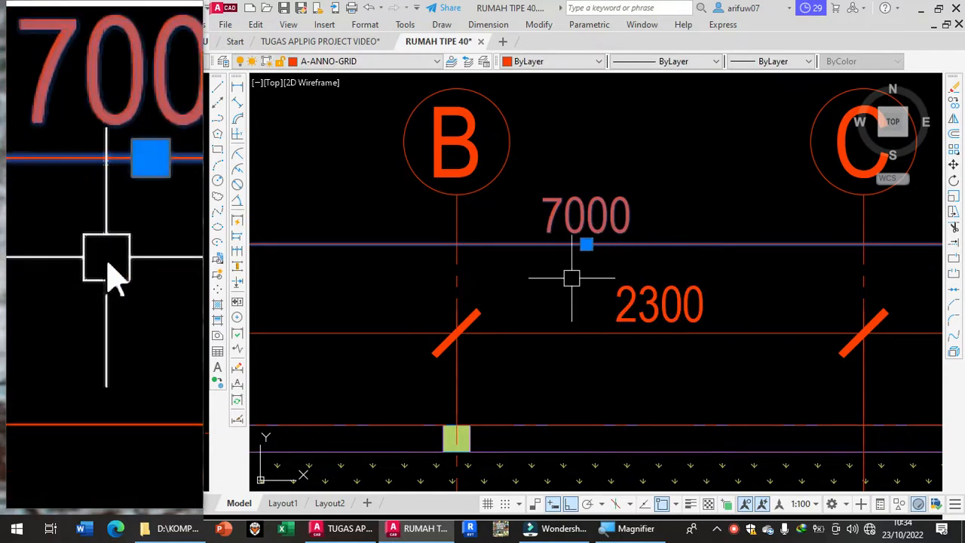
scroll(563, 316, down, 5)
mouse_move(620, 334)
middle_down()
mouse_move(620, 226)
mouse_move(634, 243)
middle_up()
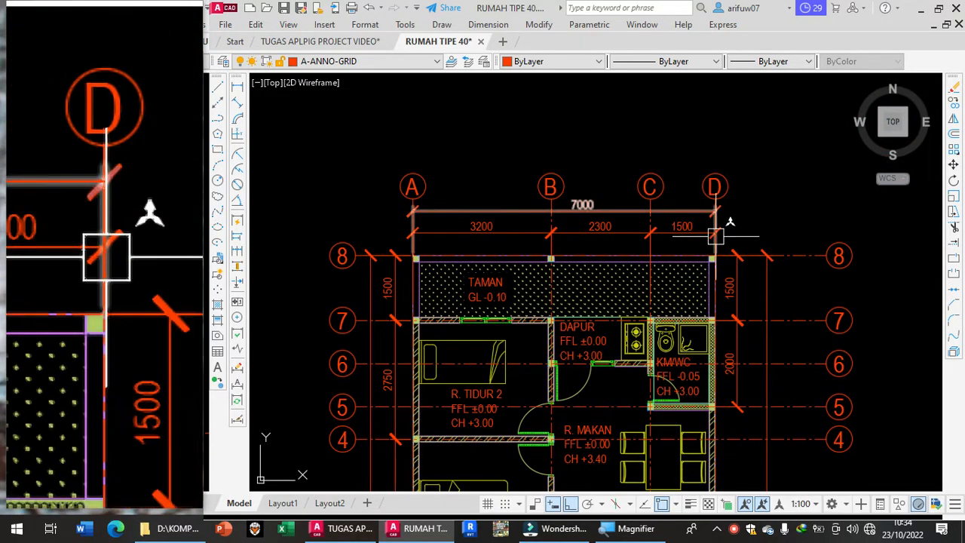
scroll(768, 194, down, 2)
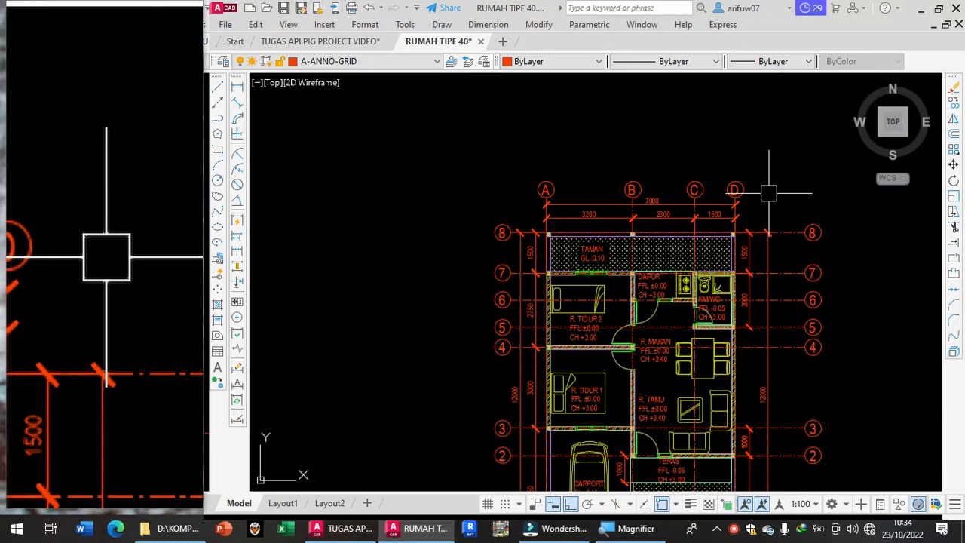
middle_drag(754, 201, 728, 164)
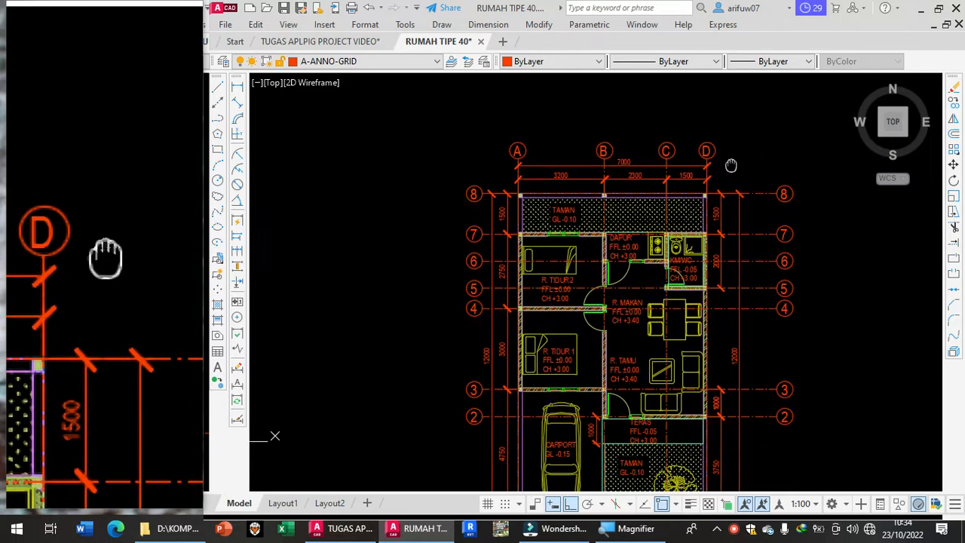
- Examine the grid spacing and overall dimensions beyond grid line D, checking for a spacing without a dimension
middle_drag(680, 231, 670, 193)
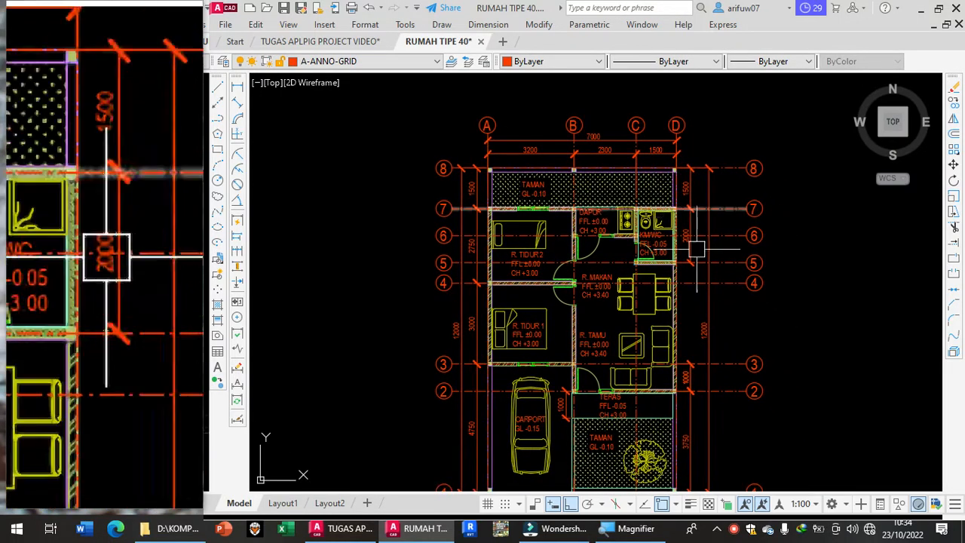
middle_drag(739, 339, 688, 296)
scroll(687, 295, up, 2)
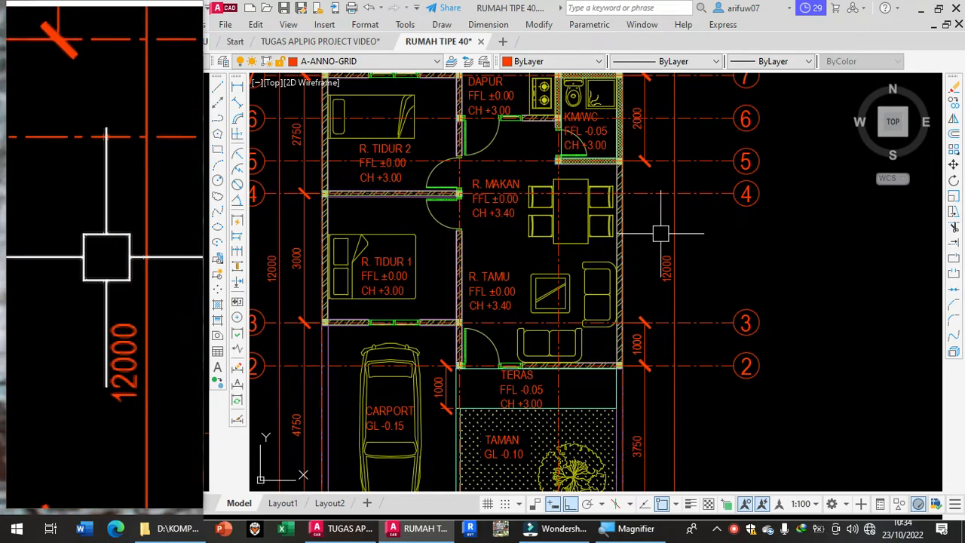
scroll(645, 330, up, 2)
middle_drag(650, 211, 616, 353)
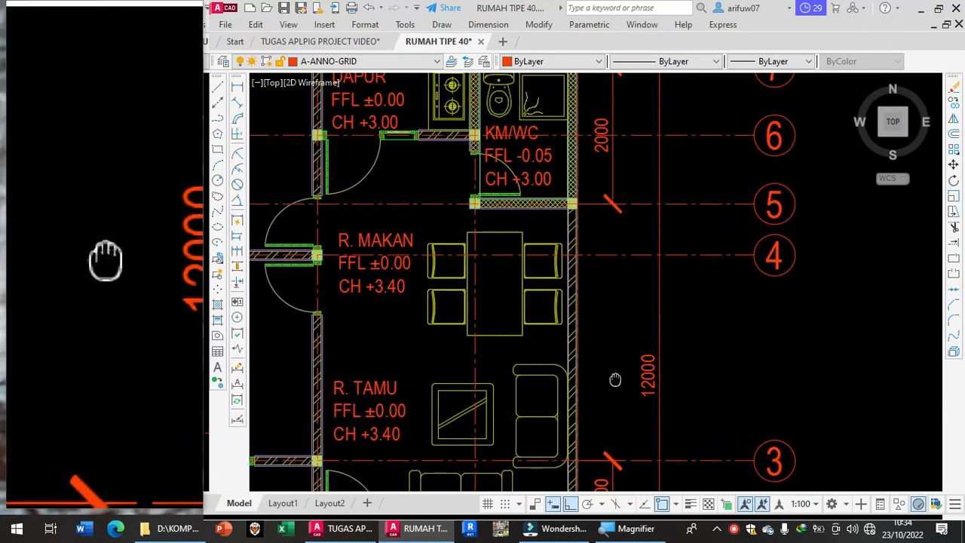
scroll(592, 226, down, 5)
scroll(596, 234, up, 4)
scroll(596, 234, up, 2)
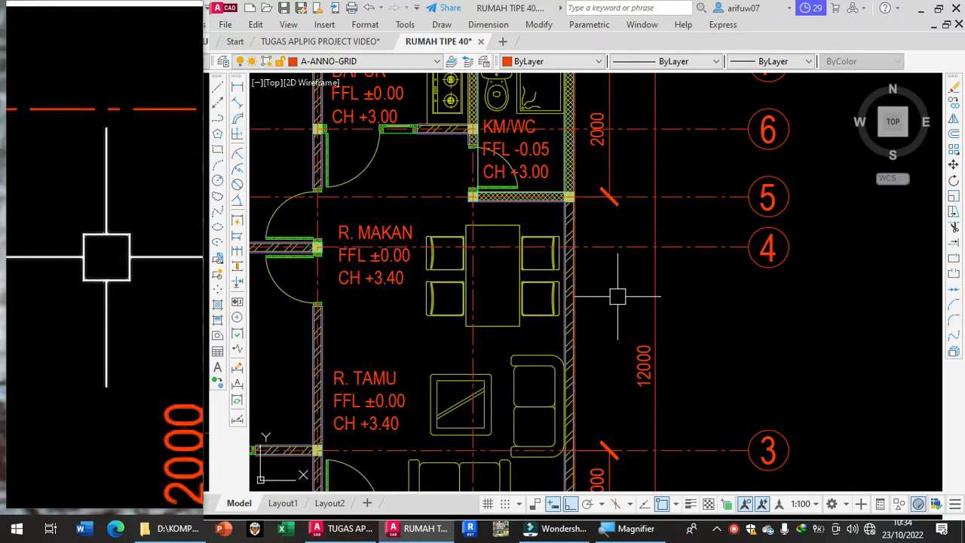
- Regenerate the drawing display
text(RE)
key(Return)
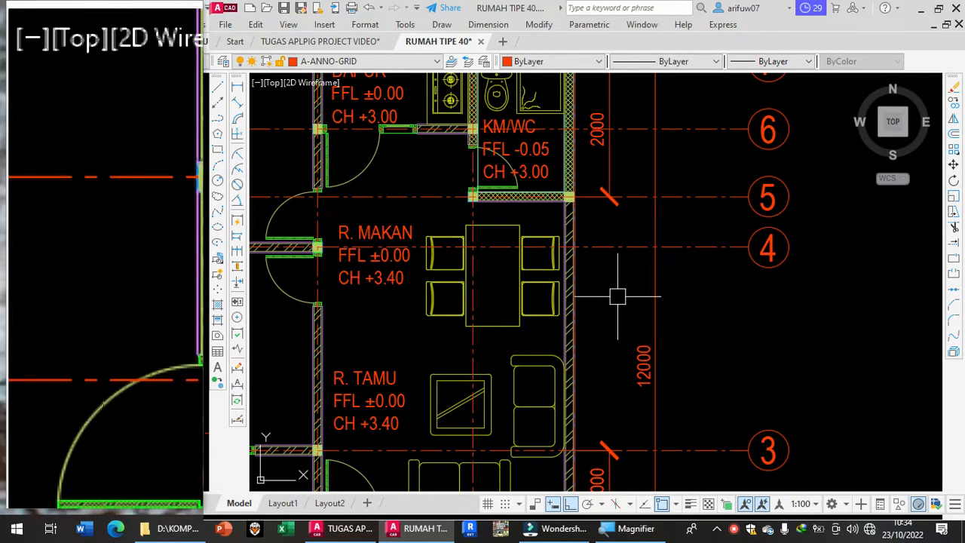
scroll(616, 296, down, 6)
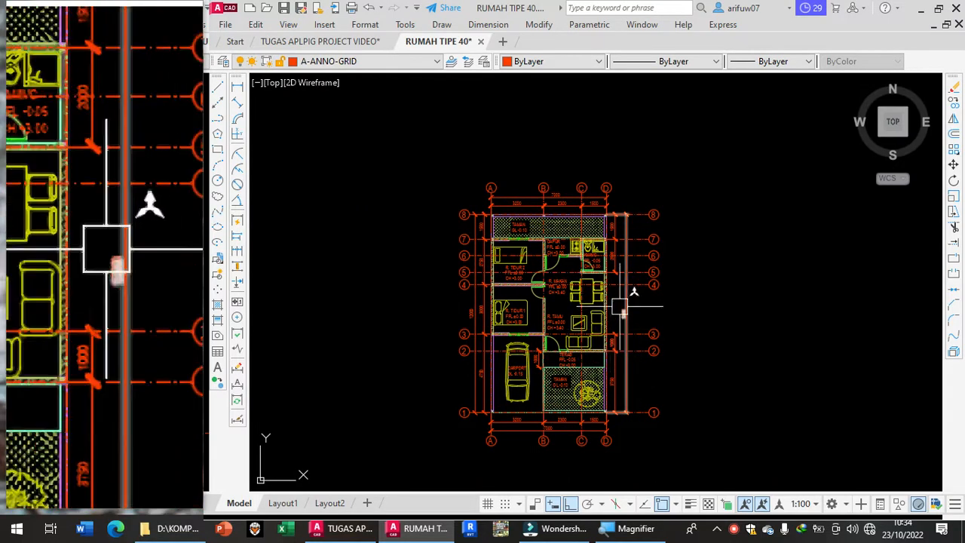
- Add a linear dimension between grid lines 5 and 3 beyond grid line D, in line with the neighbouring spacing dimensions
scroll(617, 303, up, 6)
middle_drag(594, 256, 596, 285)
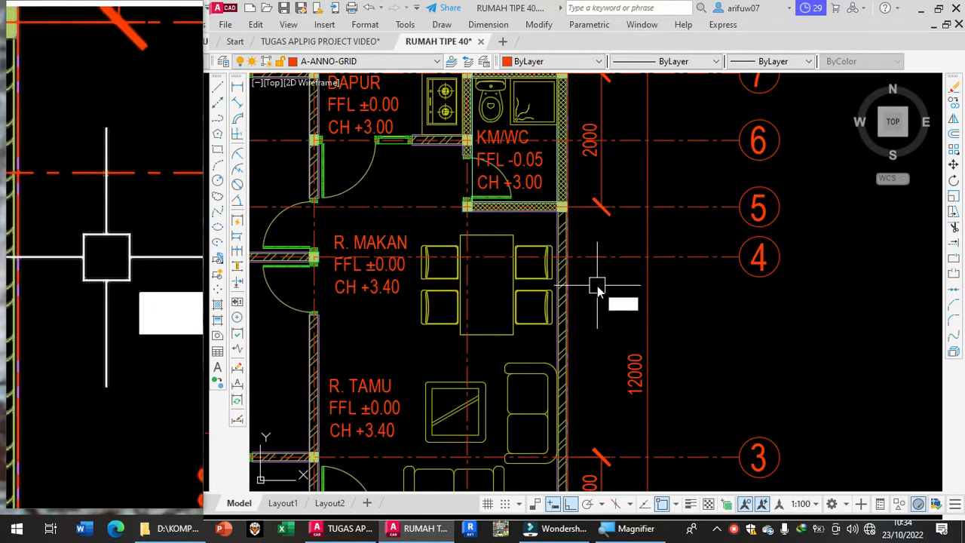
text(LI)
key(Return)
scroll(561, 226, up, 4)
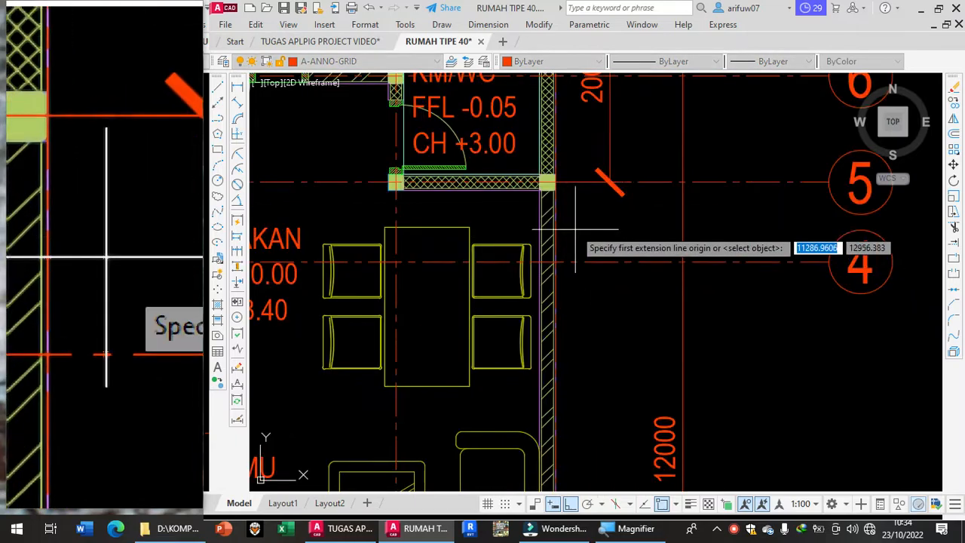
click(558, 183)
scroll(566, 221, down, 4)
middle_drag(531, 434, 547, 326)
scroll(563, 327, up, 4)
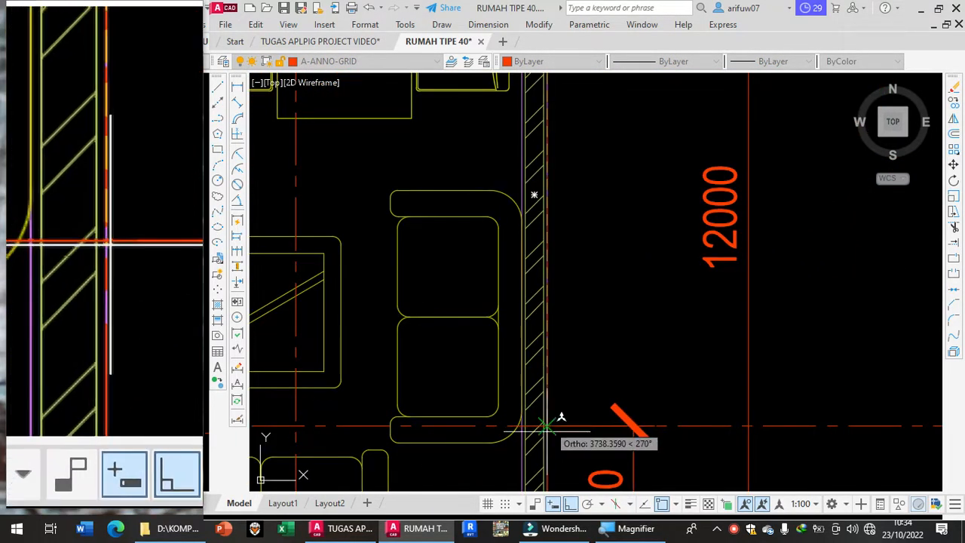
click(547, 427)
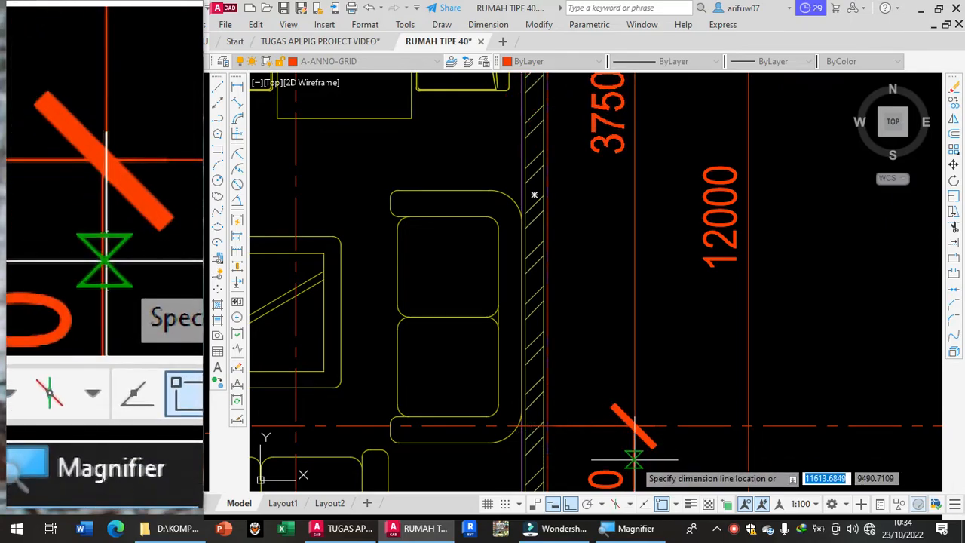
scroll(602, 357, down, 3)
scroll(598, 313, down, 2)
- Stretch grid bubbles 1 to 8 beyond grid line D straight toward the plan, close to the overall dimension
middle_drag(598, 313, 629, 478)
middle_drag(588, 304, 596, 351)
scroll(609, 355, down, 4)
scroll(631, 349, up, 2)
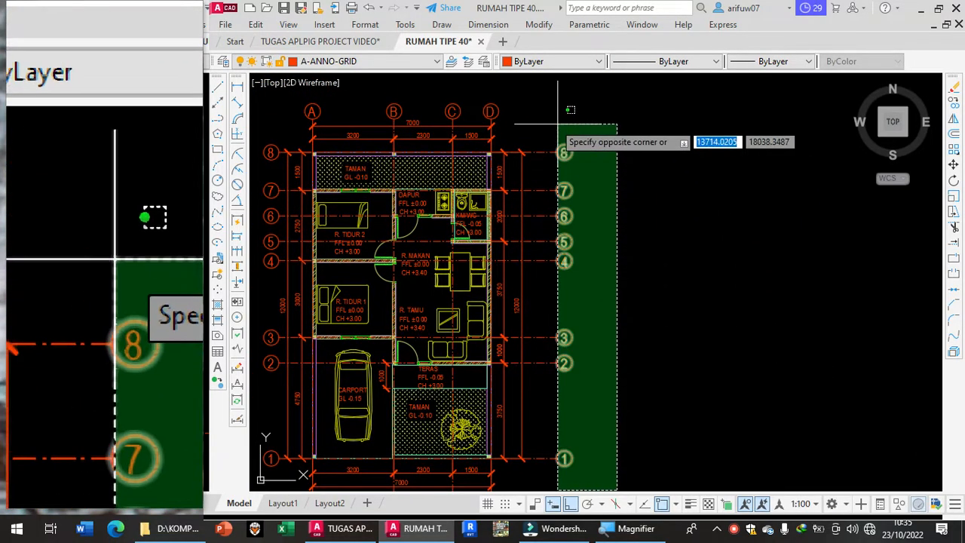
click(559, 128)
text(s)
key(Return)
middle_drag(586, 380, 618, 248)
scroll(595, 317, up, 4)
click(619, 245)
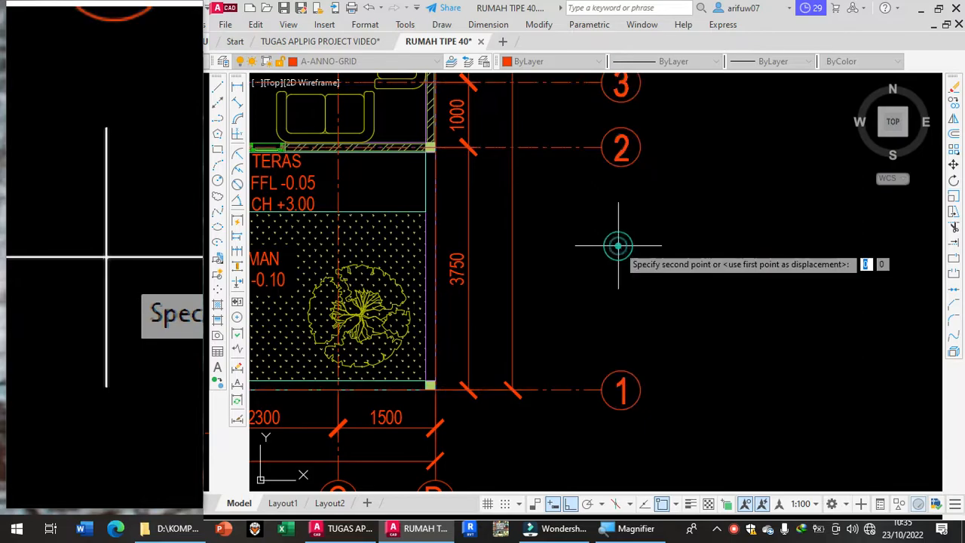
click(549, 245)
scroll(587, 249, down, 6)
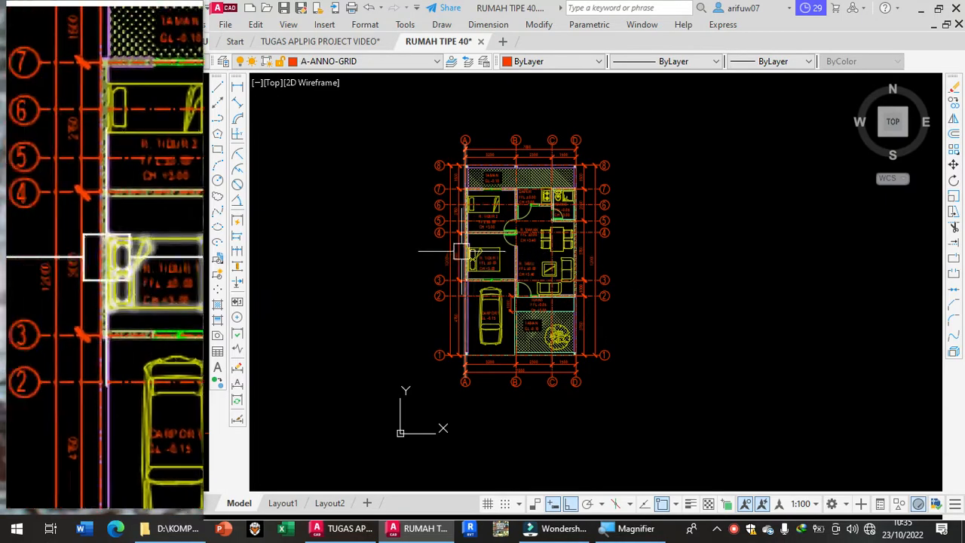
- Check which layer the overall 1–8 dimension and the 3–4 spacing dimension beyond grid line A are on
scroll(440, 230, up, 2)
scroll(437, 233, up, 2)
scroll(408, 273, down, 2)
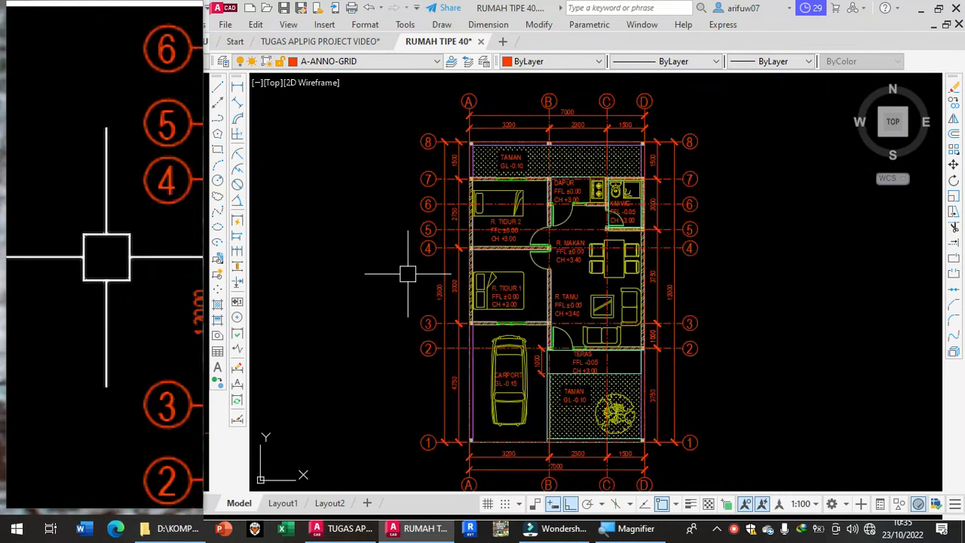
scroll(407, 274, up, 2)
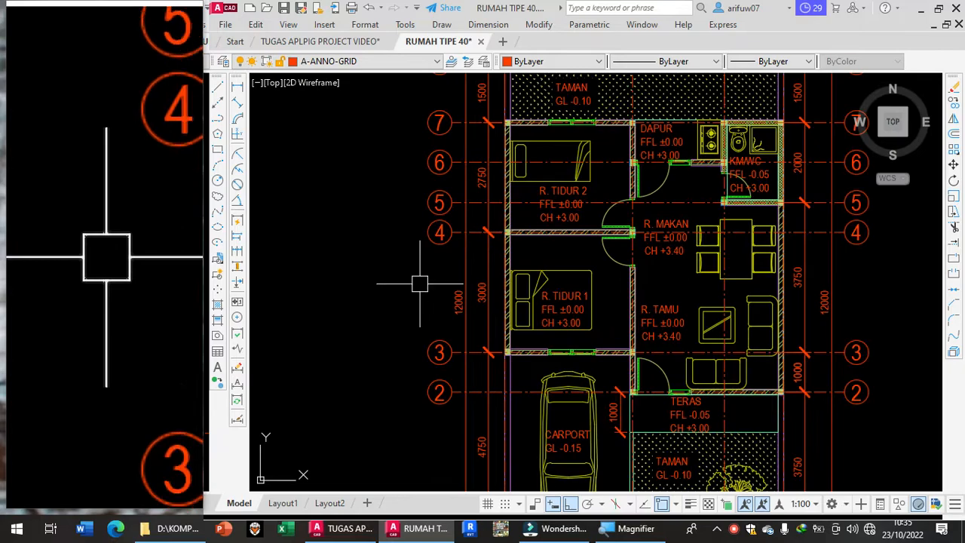
click(459, 277)
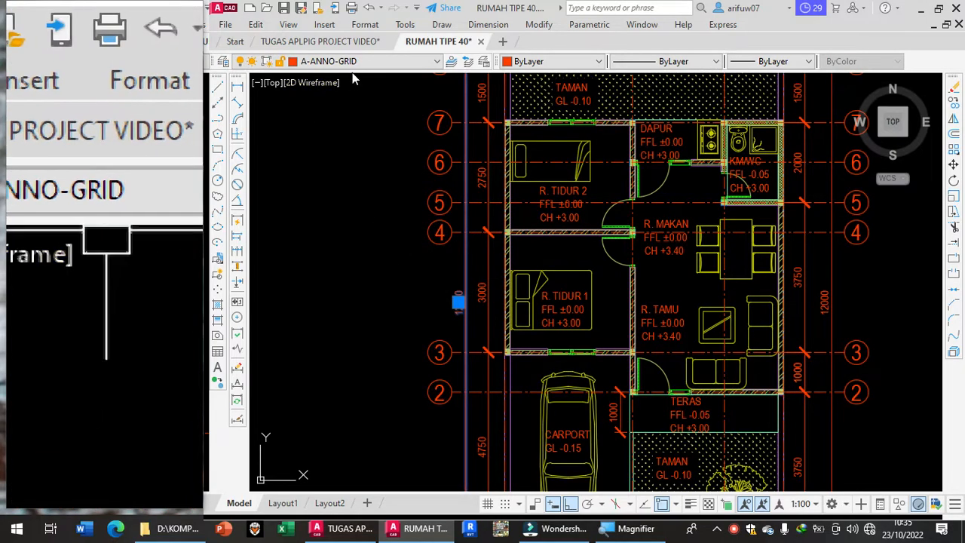
key(Escape)
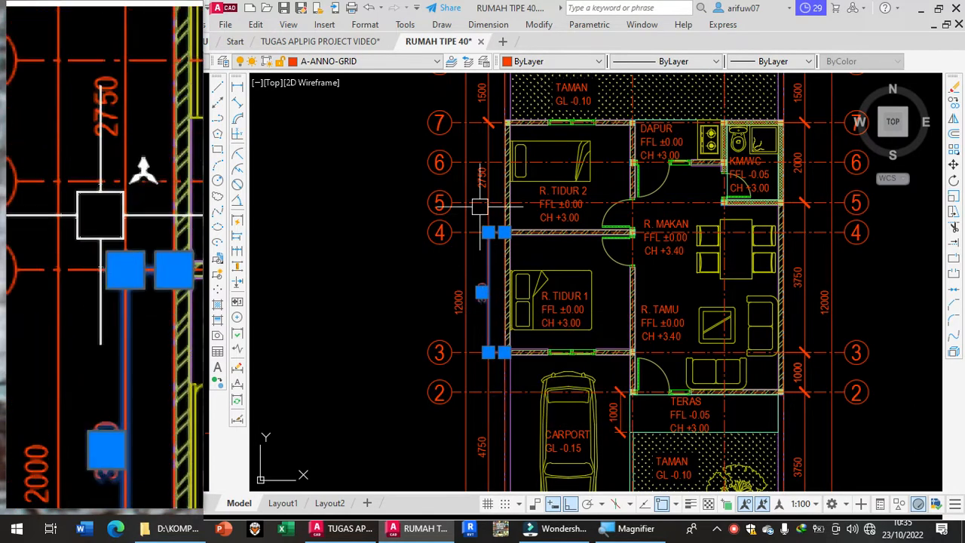
key(Escape)
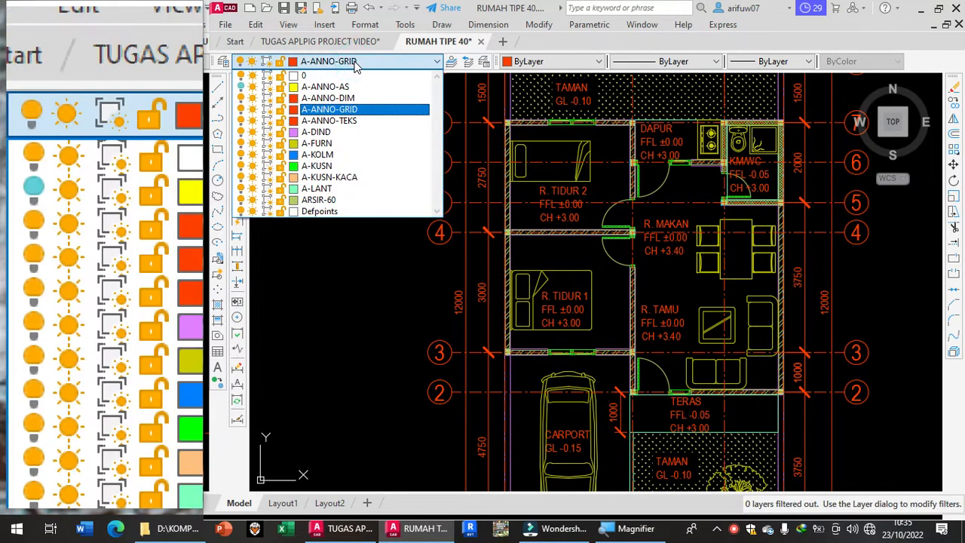
click(343, 85)
click(481, 273)
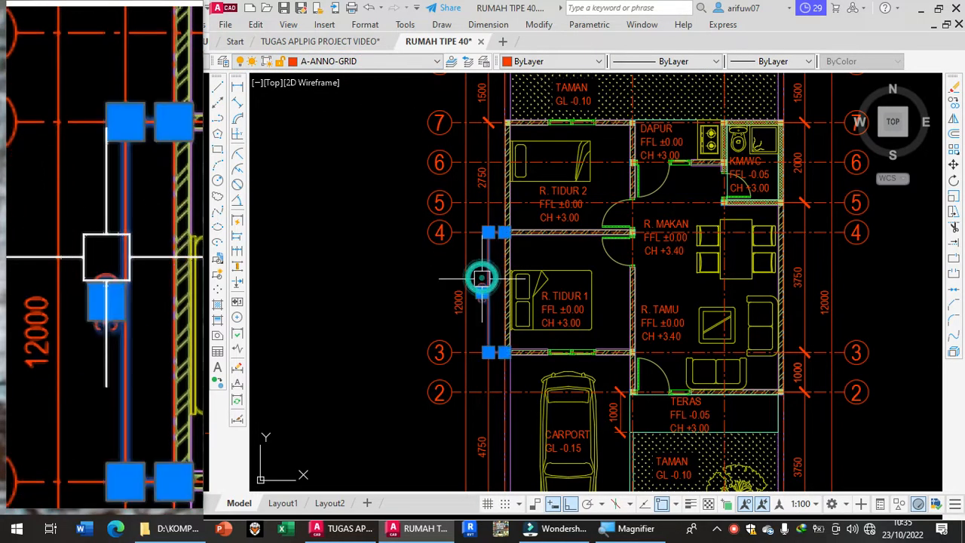
scroll(478, 332, down, 3)
key(Escape)
scroll(551, 411, up, 3)
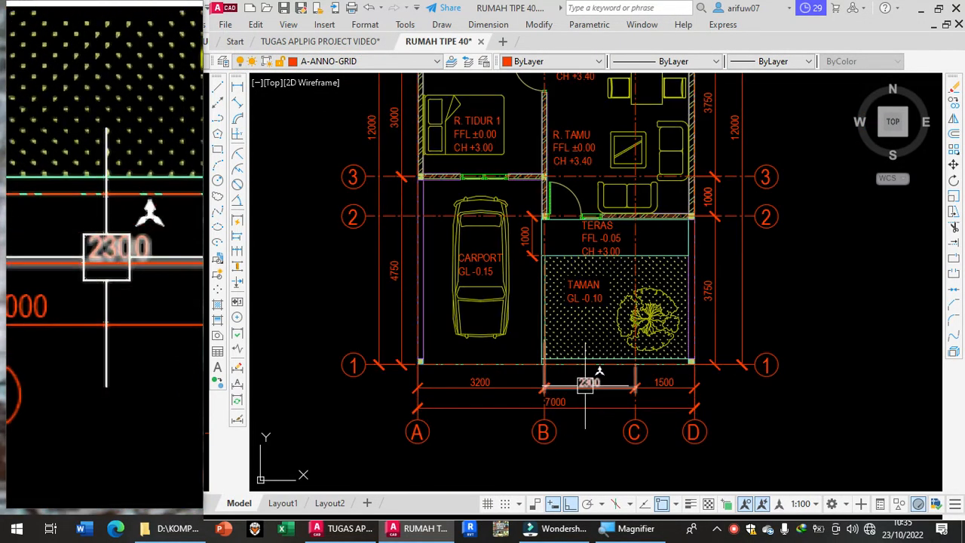
- Check the layer of the overall A–D dimension and the A–B spacing dimension beyond grid line 1
key(Escape)
click(503, 405)
key(Escape)
click(501, 388)
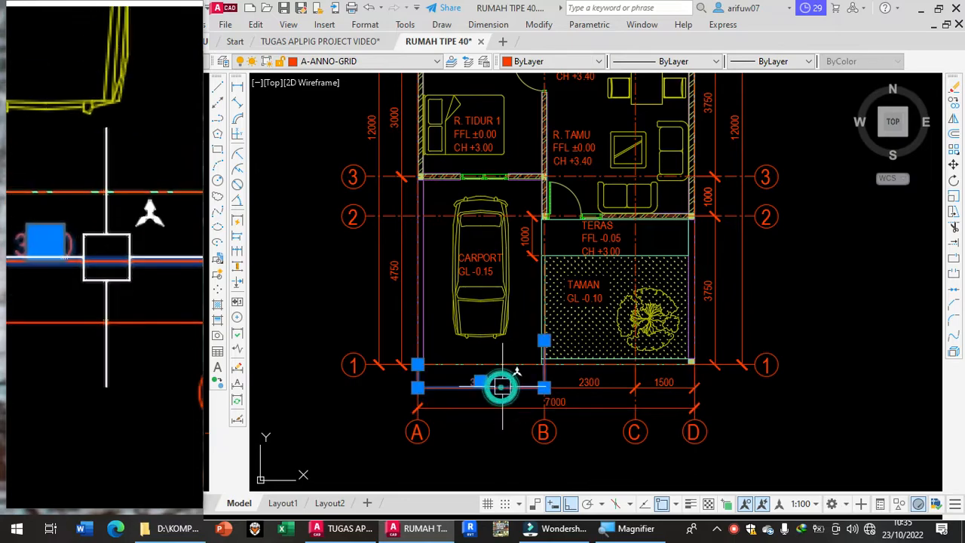
key(Escape)
- Select the whole plan with its grid and dimensions, and set Quick Select's object type to Rotated Dimension
scroll(700, 256, down, 5)
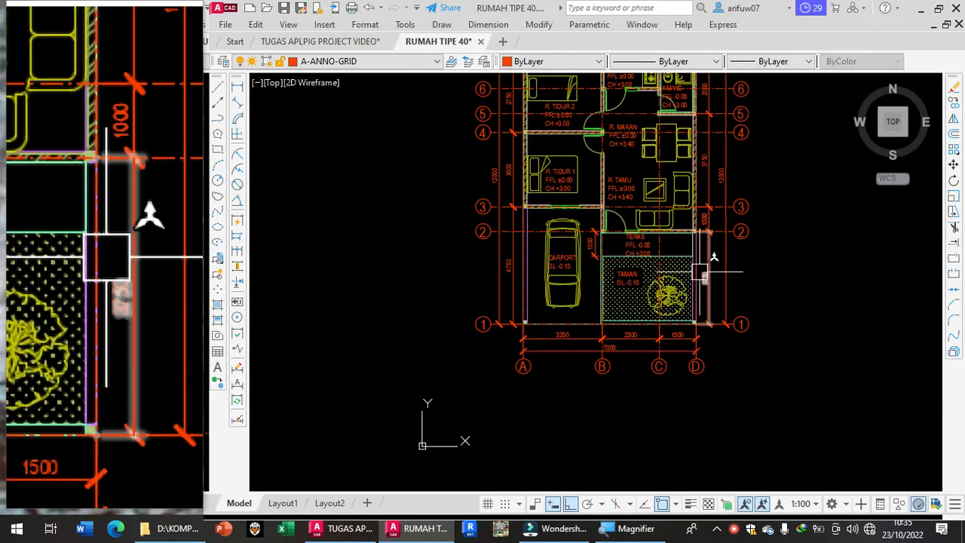
scroll(687, 321, up, 2)
scroll(685, 319, down, 3)
scroll(702, 339, up, 1)
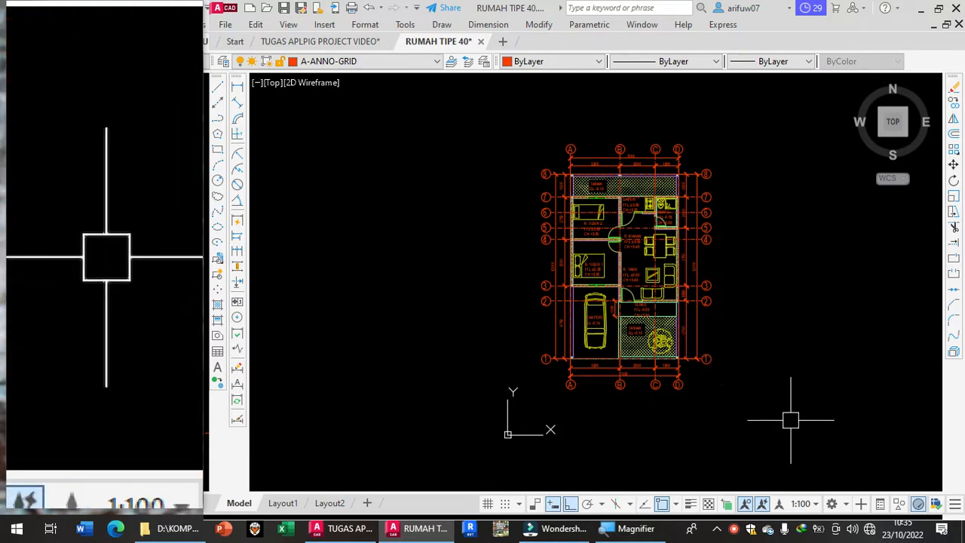
scroll(556, 270, up, 3)
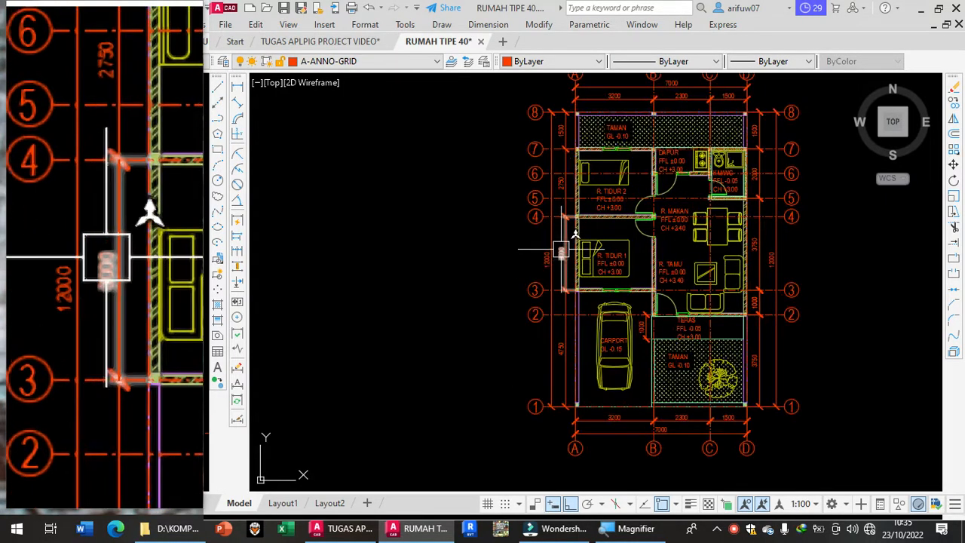
scroll(561, 250, down, 2)
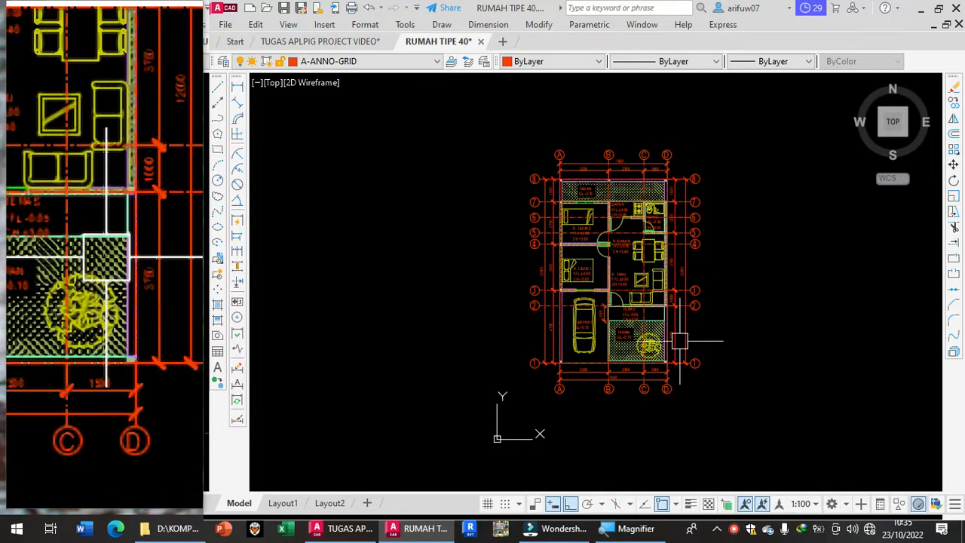
click(764, 408)
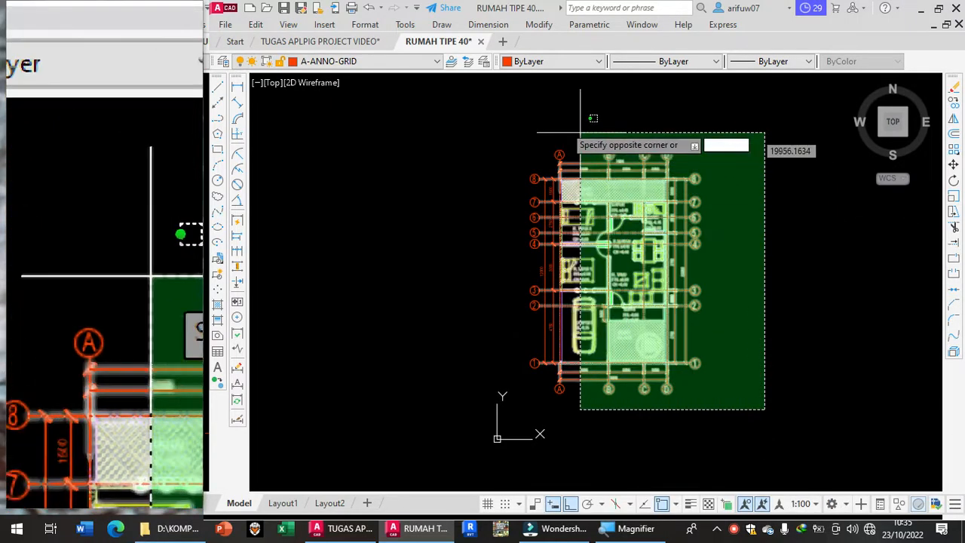
click(500, 123)
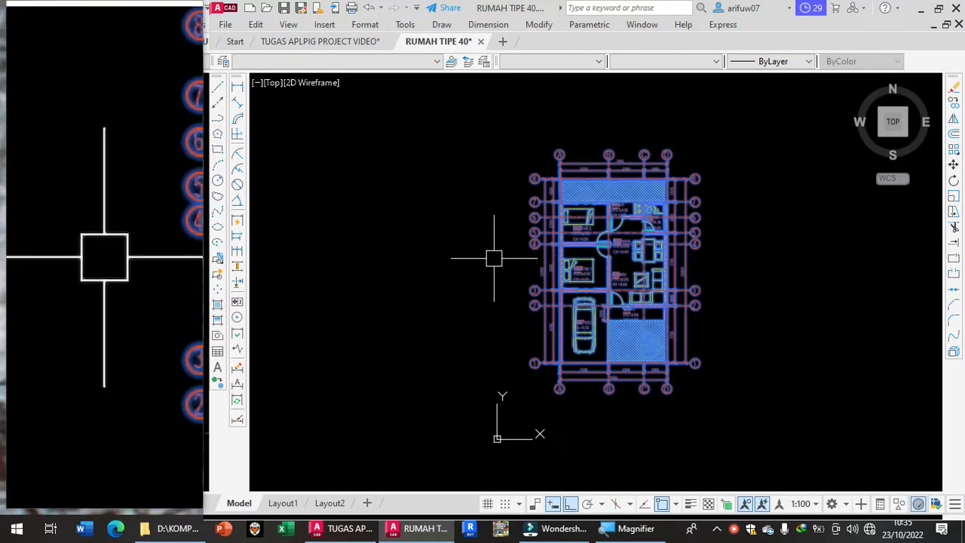
right_click(476, 300)
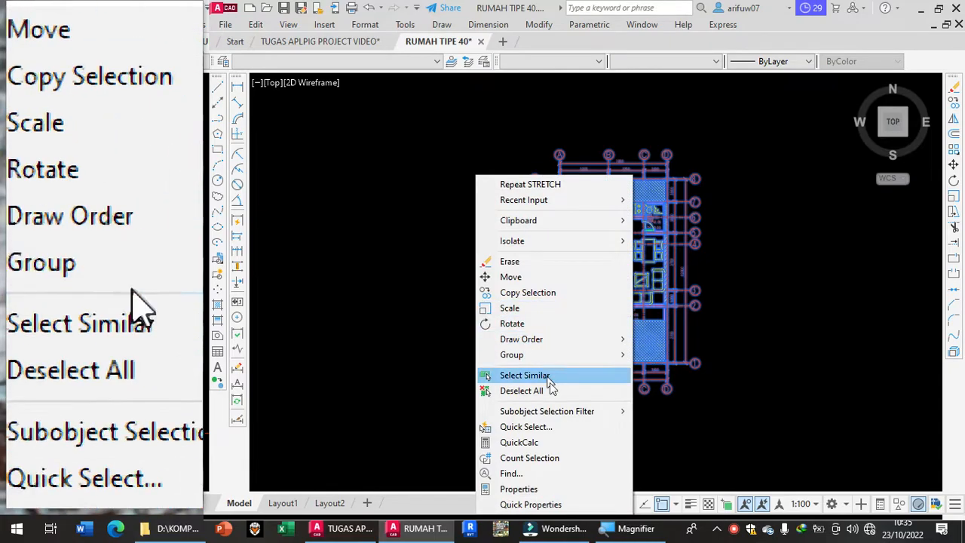
click(535, 427)
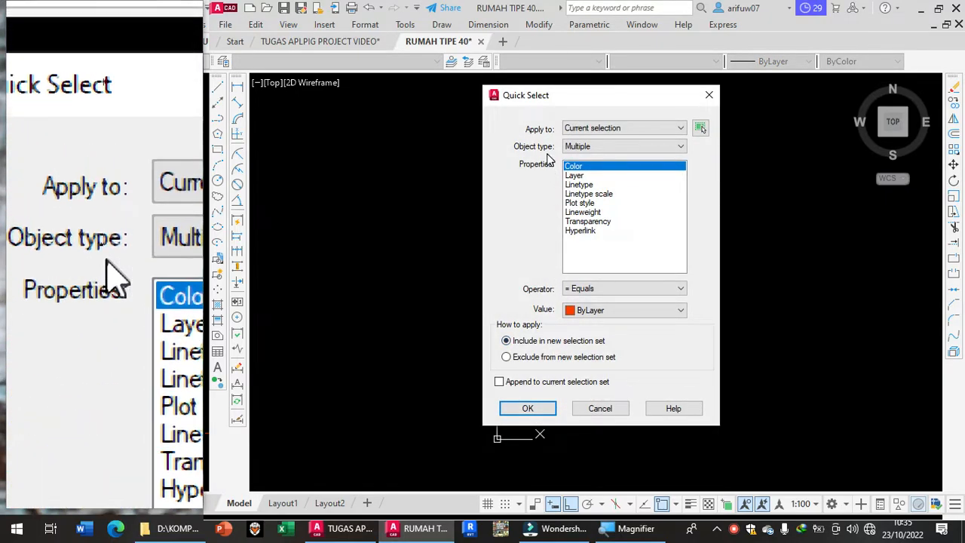
click(575, 150)
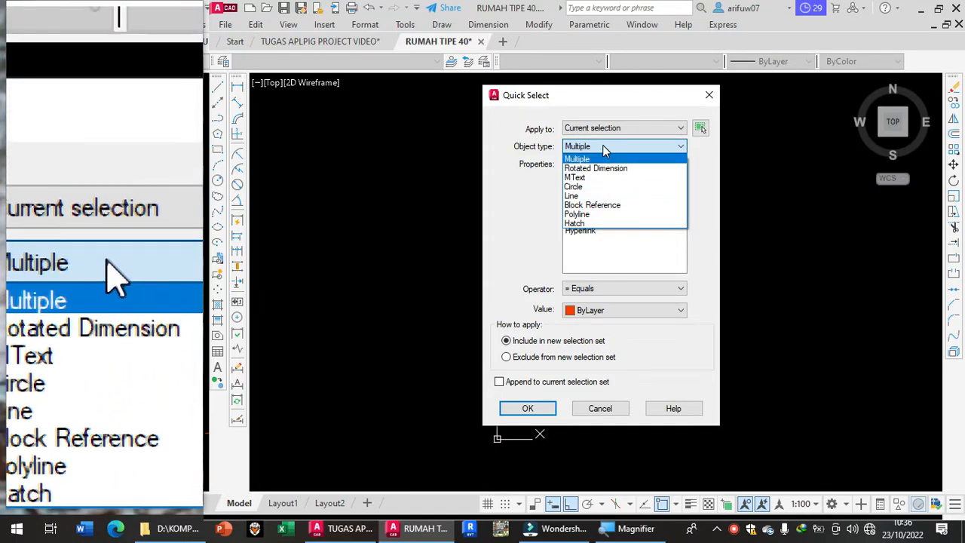
click(614, 169)
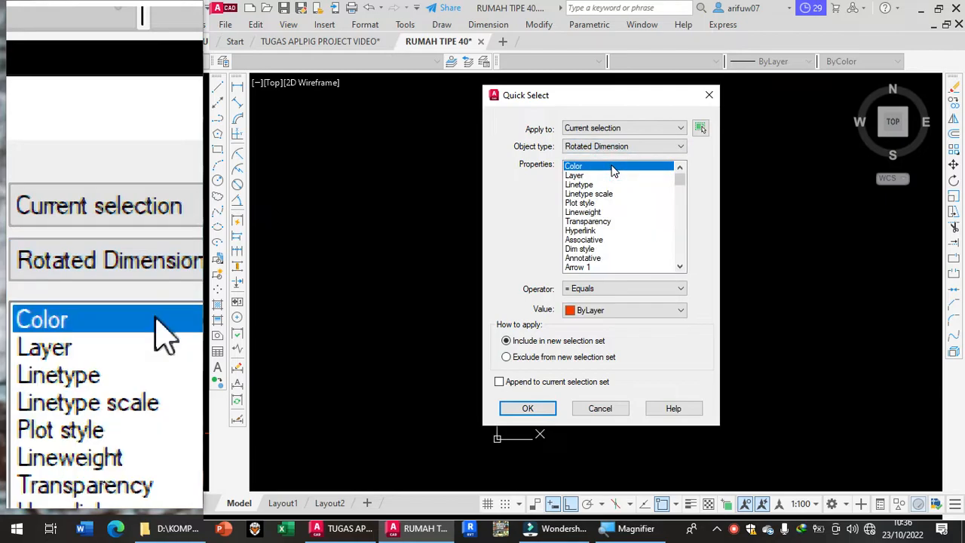
- Review the Quick Select properties offered for Multiple, MText, Block Reference and Polyline objects, and return the object type to Rotated Dimension
click(646, 146)
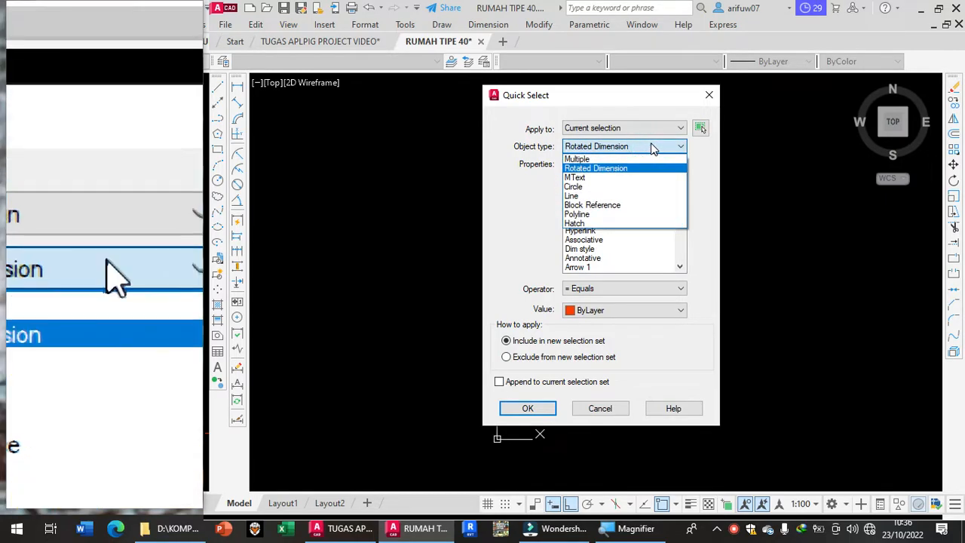
click(527, 217)
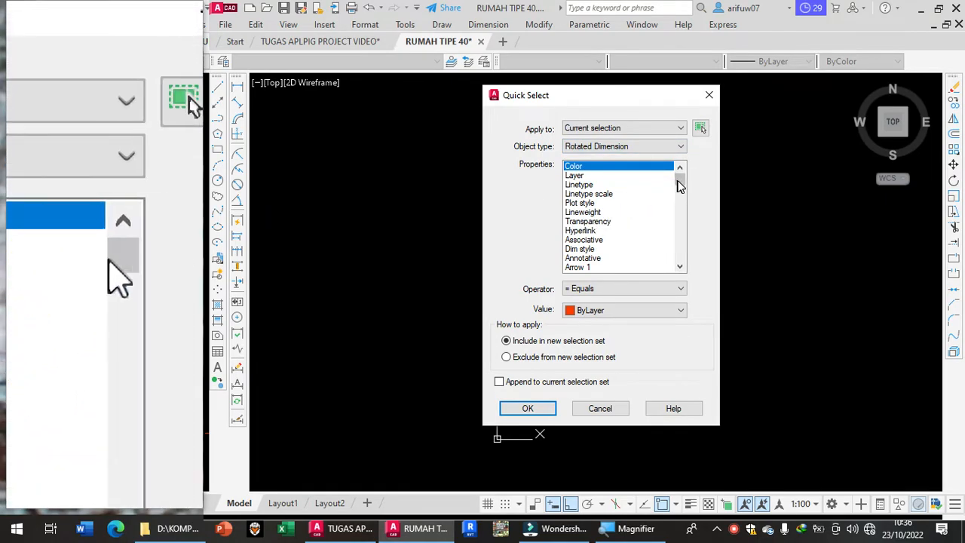
mouse_move(682, 181)
mouse_down()
mouse_move(692, 257)
mouse_move(691, 178)
mouse_up()
click(678, 146)
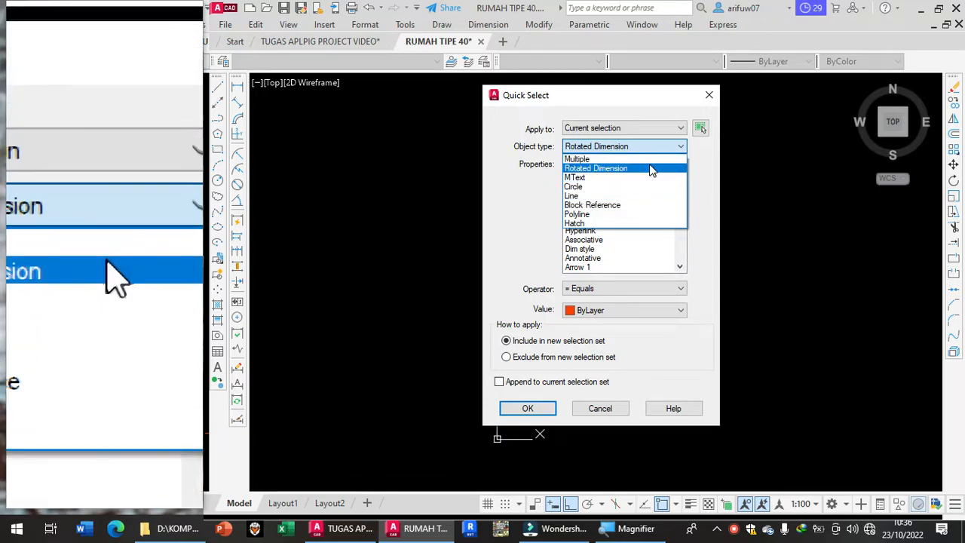
click(651, 168)
click(648, 146)
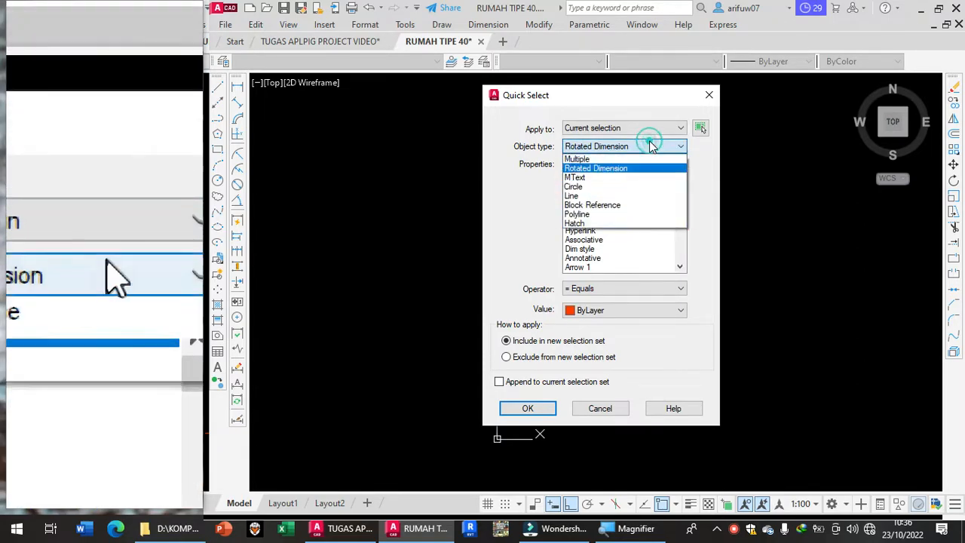
click(650, 159)
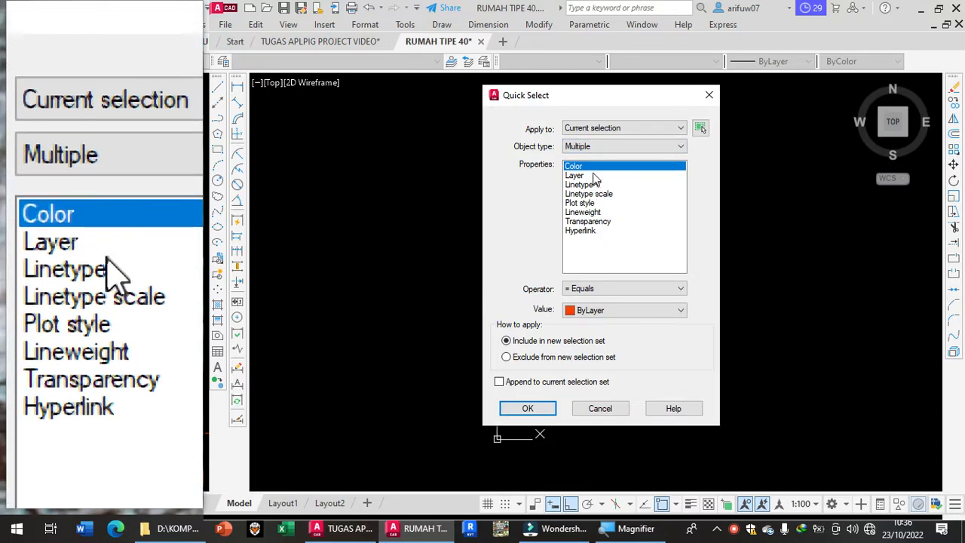
click(631, 145)
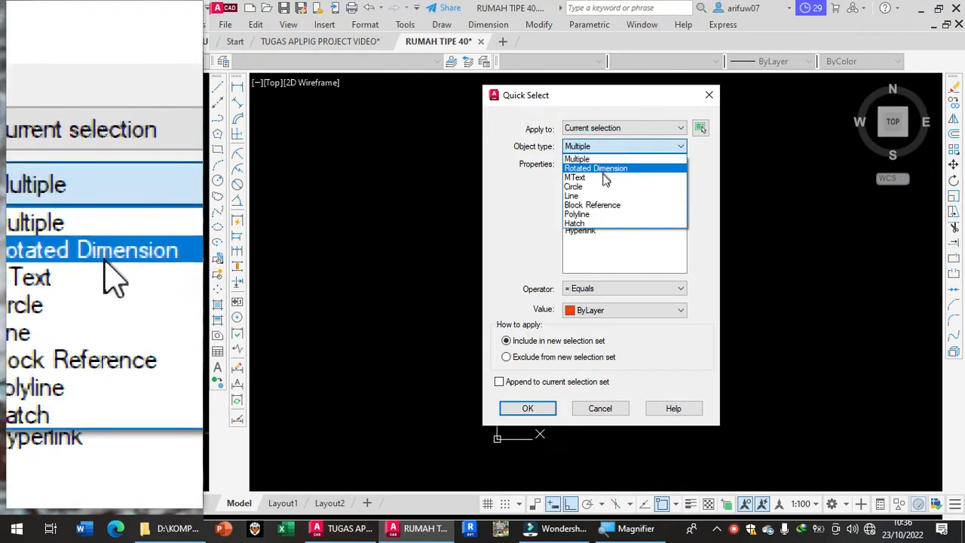
click(603, 178)
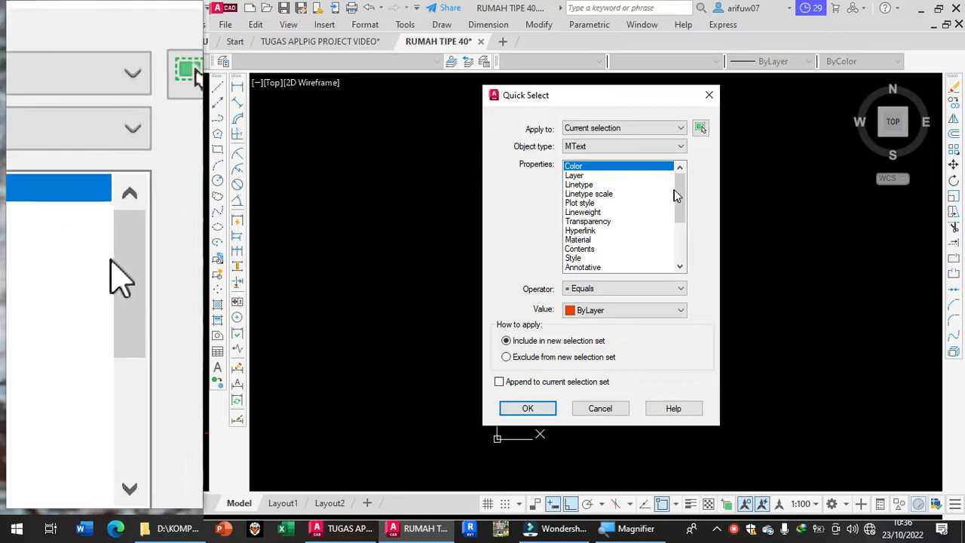
scroll(673, 189, down, 4)
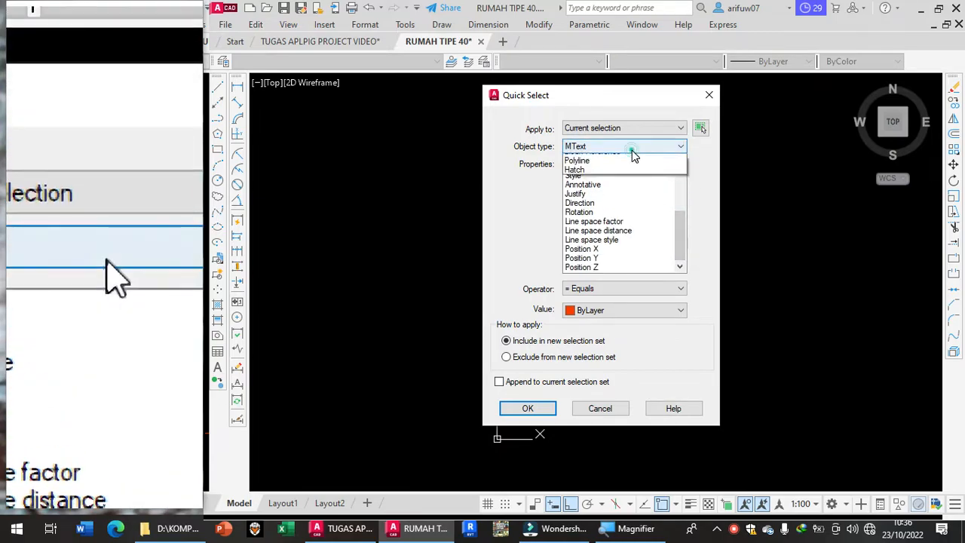
click(650, 204)
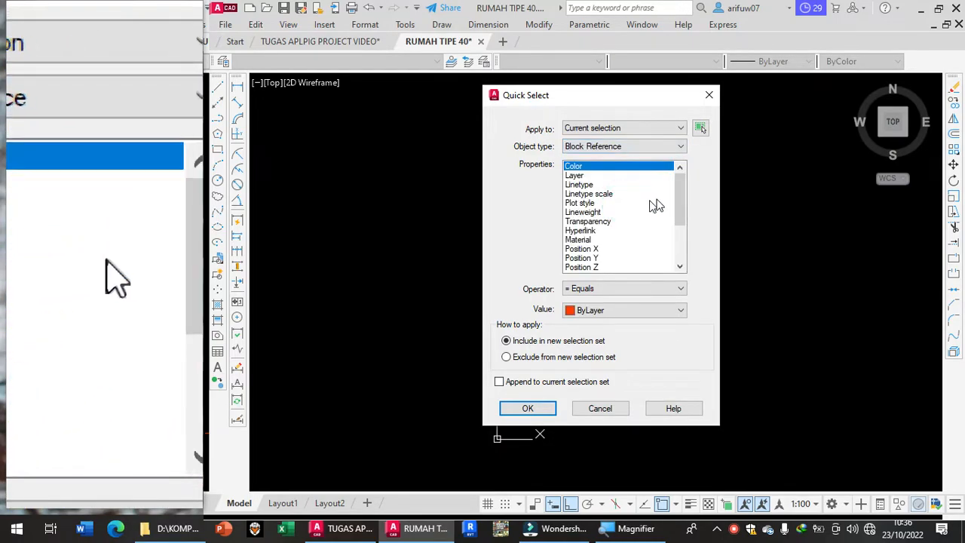
scroll(654, 209, down, 4)
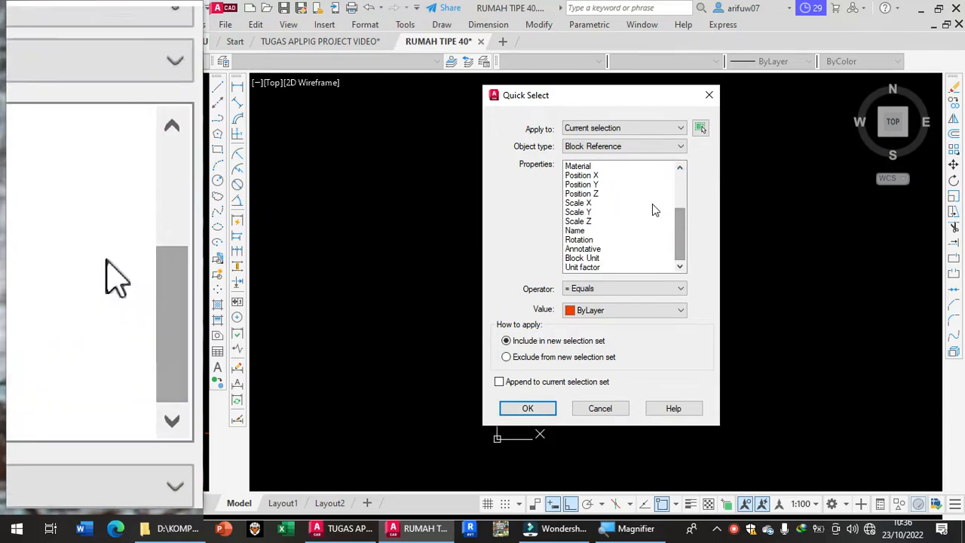
click(642, 147)
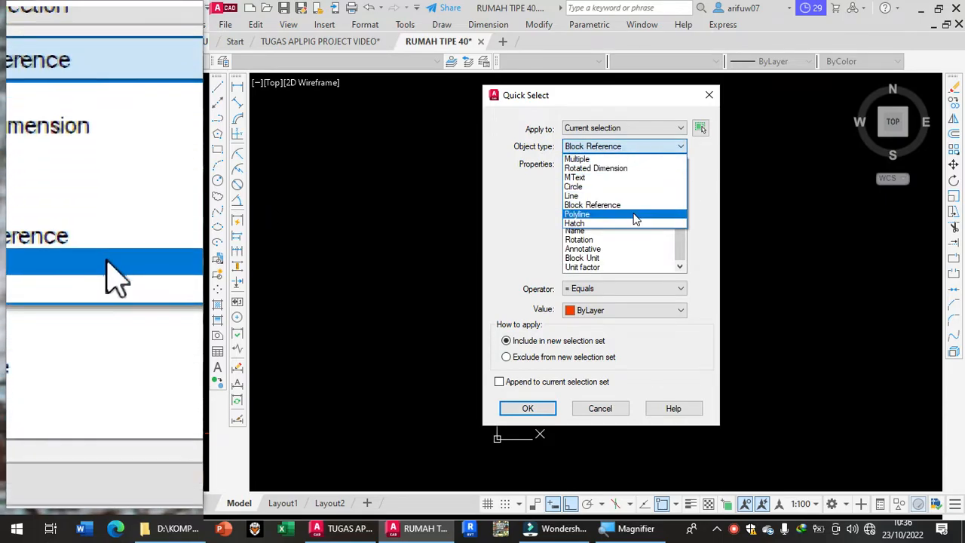
click(636, 218)
mouse_move(676, 191)
mouse_down()
mouse_move(682, 228)
mouse_move(684, 179)
mouse_up()
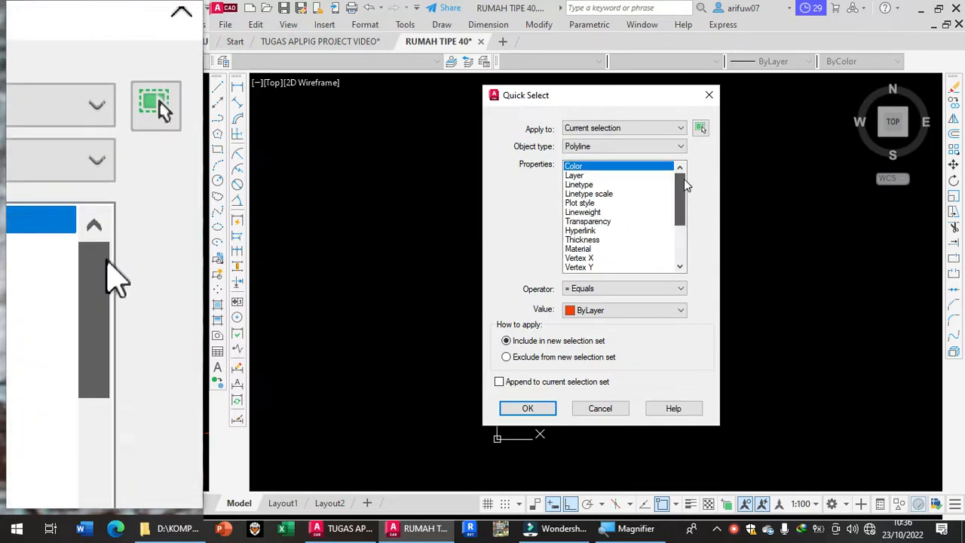
click(657, 146)
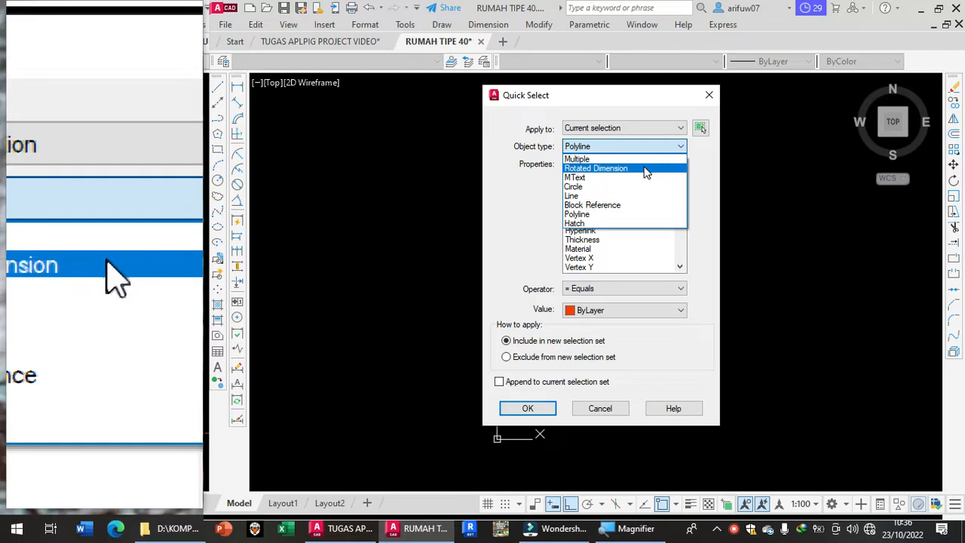
click(646, 169)
- Look through the filter properties available for rotated dimensions, including Measurement and the dimension unit and alternate unit settings
drag(680, 189, 687, 223)
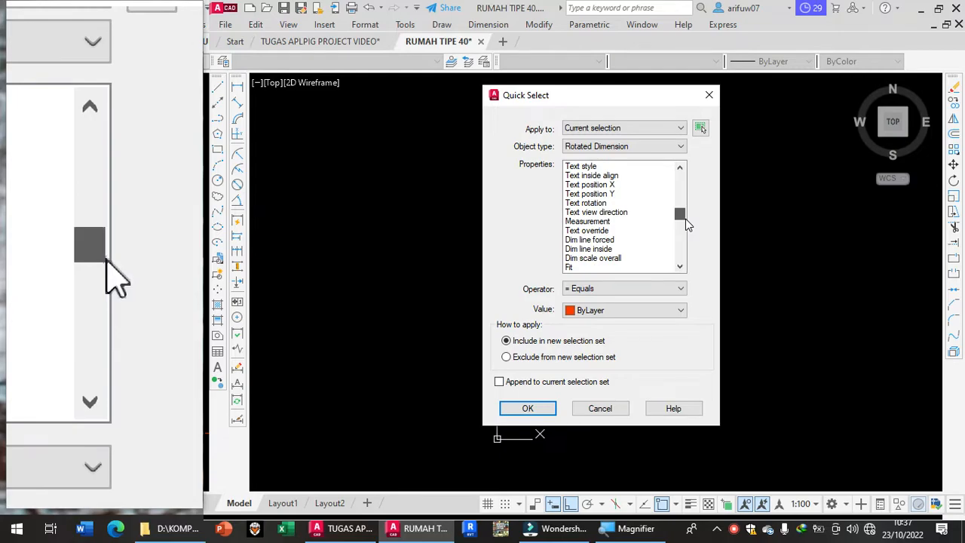
click(650, 222)
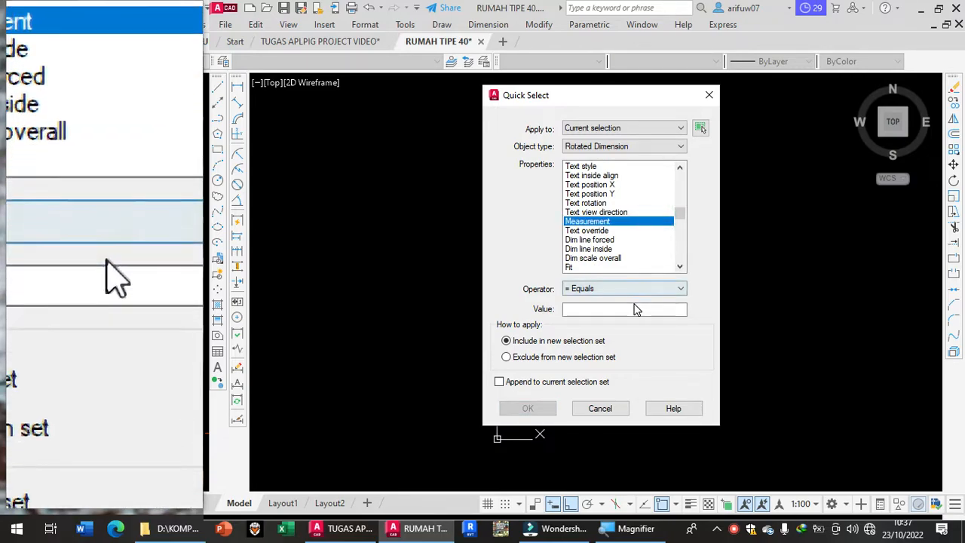
click(638, 287)
click(638, 286)
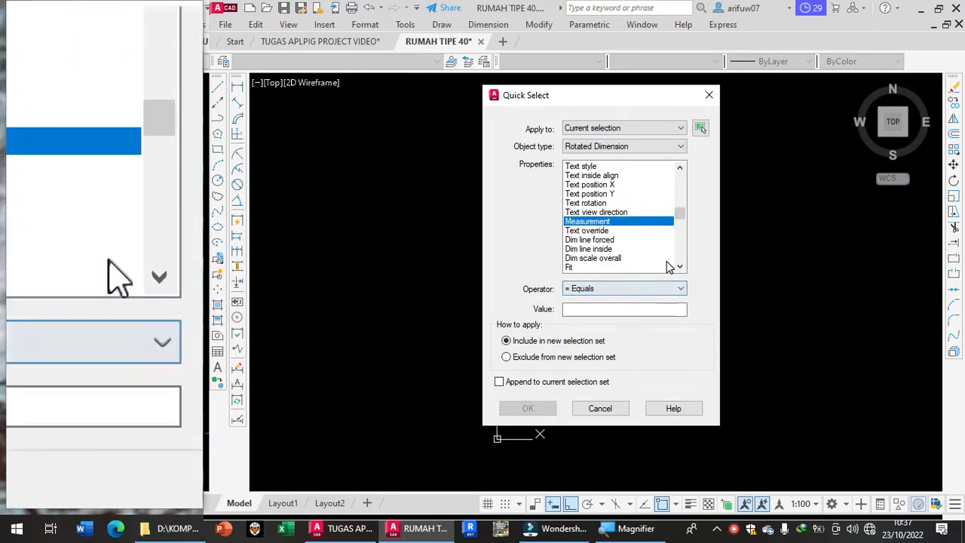
click(679, 267)
click(679, 267)
click(679, 267)
click(679, 267)
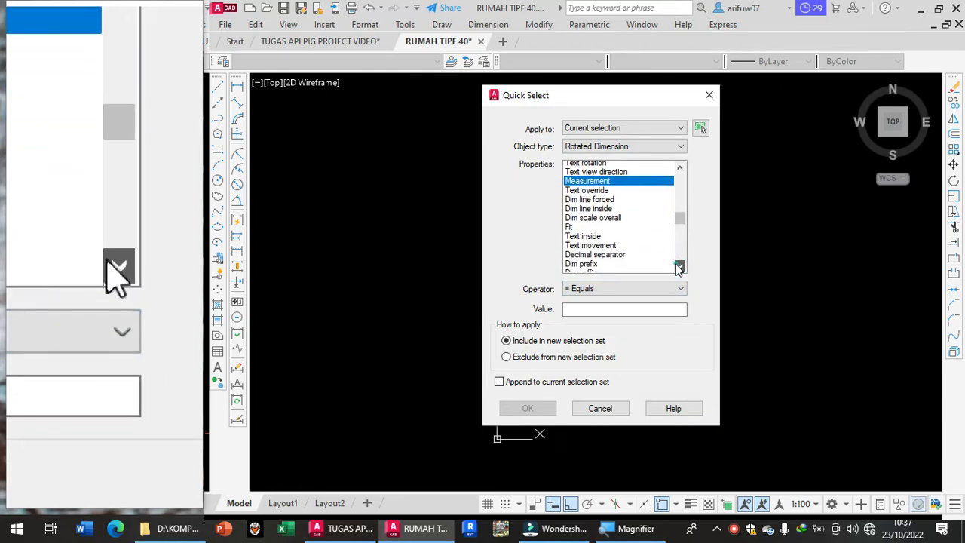
click(679, 267)
click(679, 267)
click(679, 267)
click(679, 267)
click(679, 267)
click(679, 267)
click(679, 267)
click(680, 265)
click(680, 264)
click(680, 264)
click(680, 264)
click(680, 265)
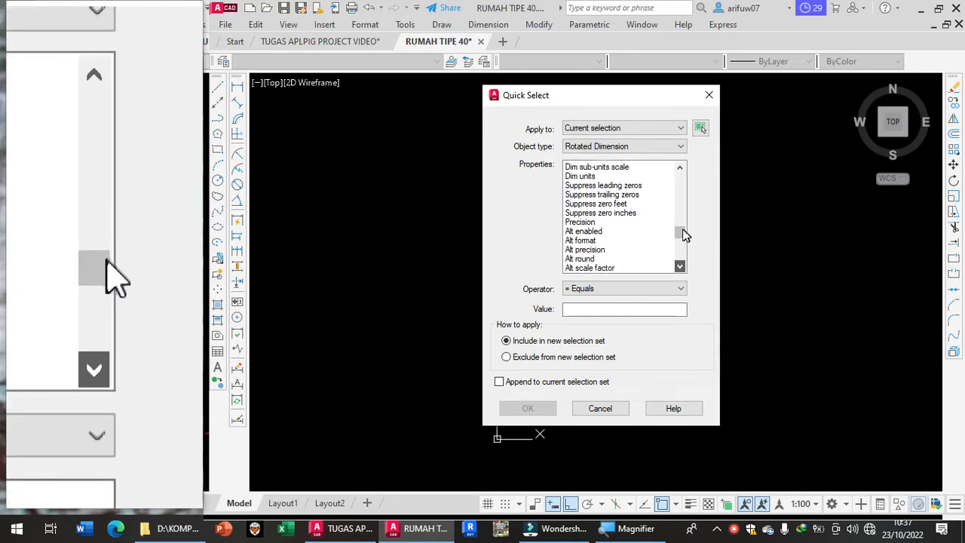
drag(683, 233, 683, 167)
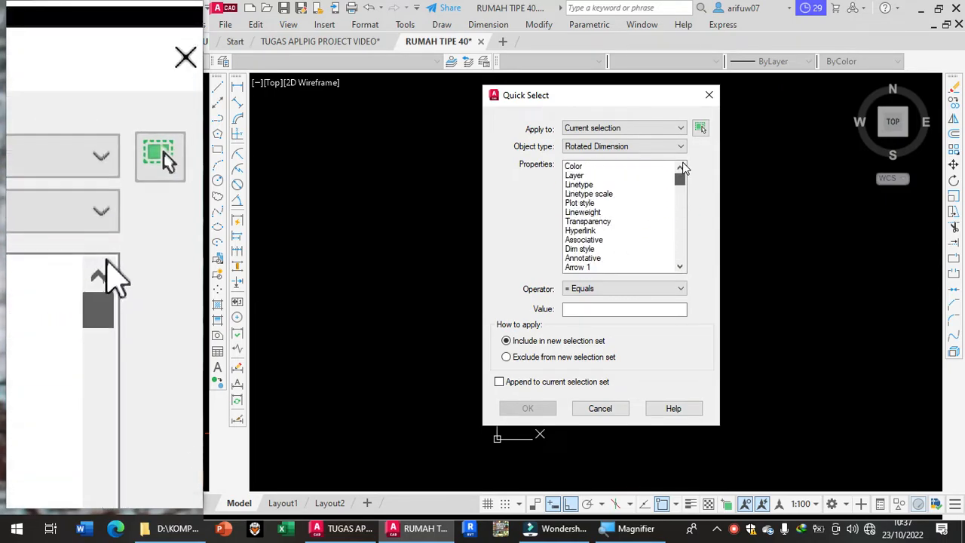
- Filter the rotated dimensions by the Layer property equal to A-ANNO-GRID and apply the Quick Select
click(635, 167)
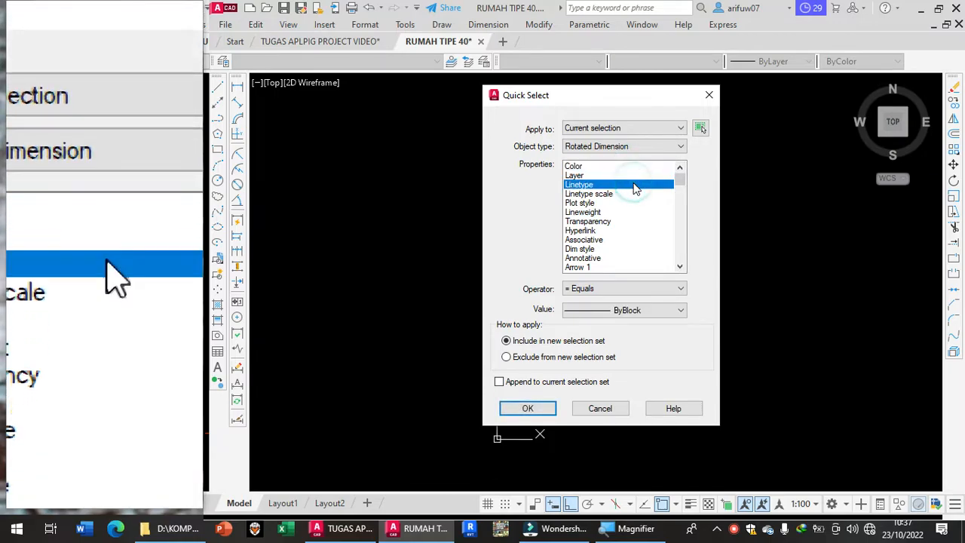
click(634, 194)
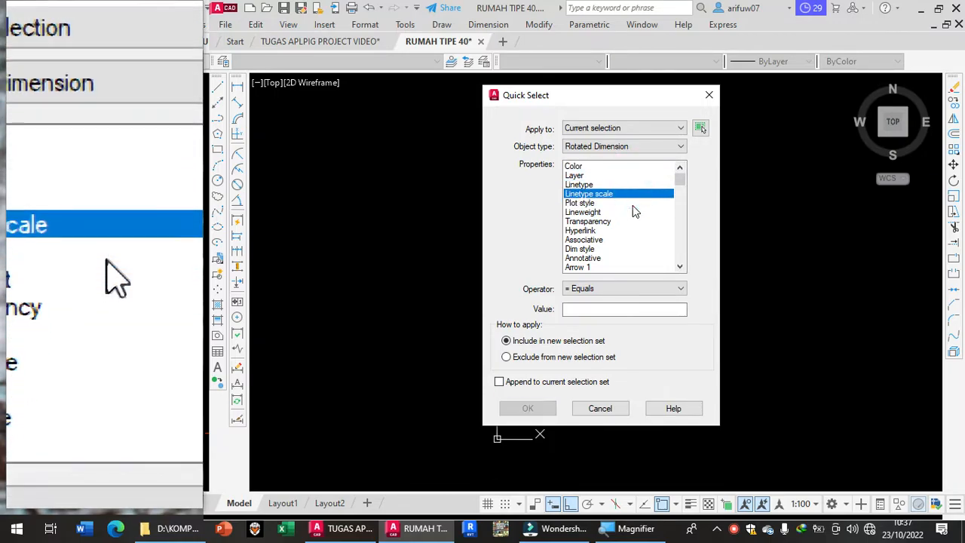
click(634, 203)
click(635, 185)
click(638, 175)
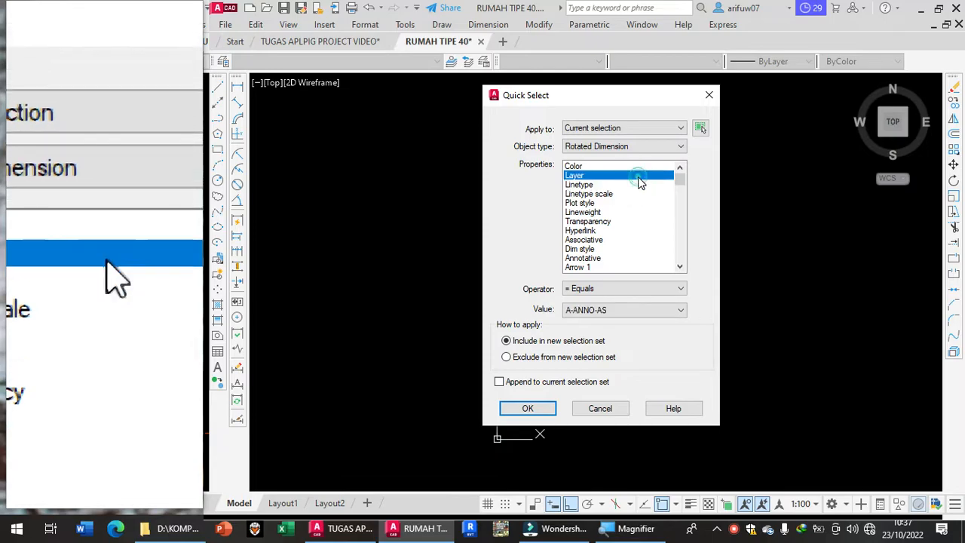
click(616, 320)
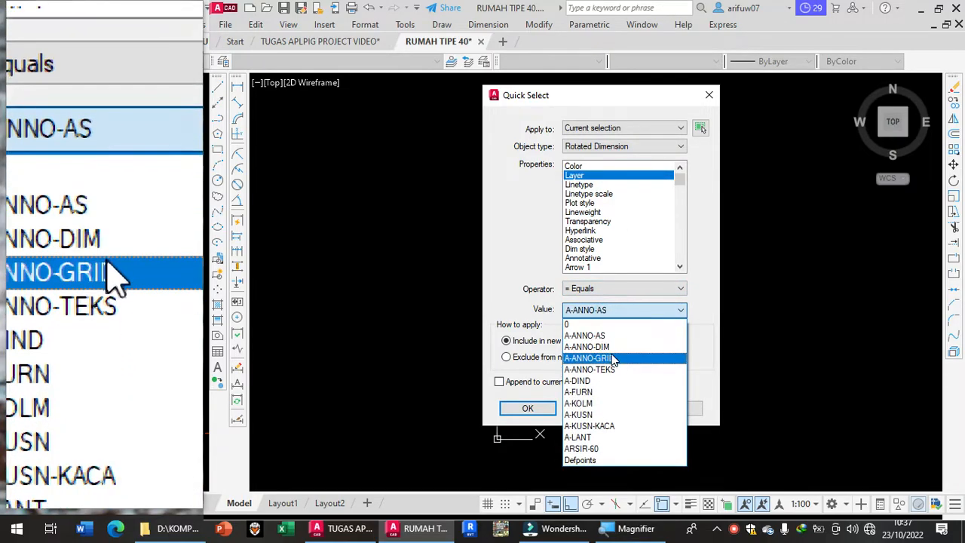
click(610, 351)
click(549, 409)
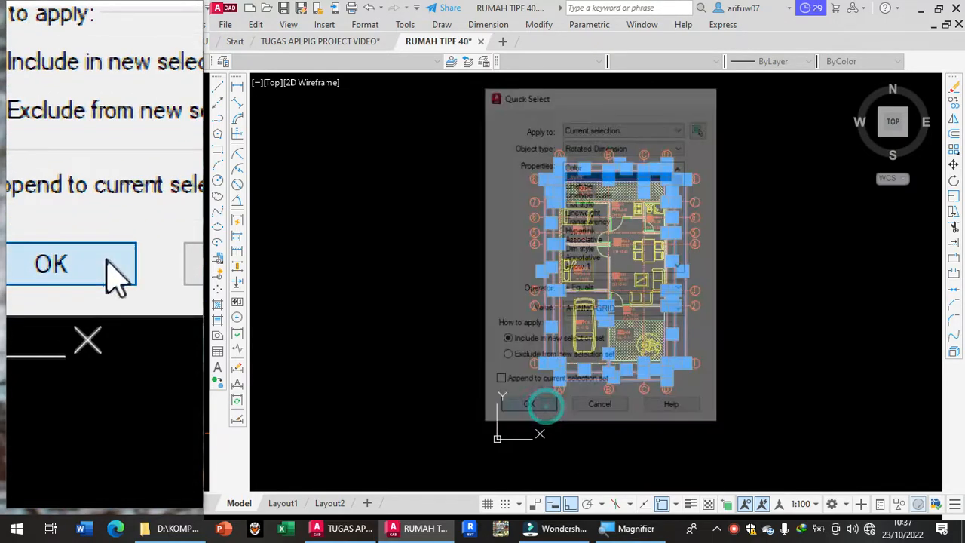
- Inspect which dimensions around the plan are selected, and clear the selection
scroll(590, 249, up, 3)
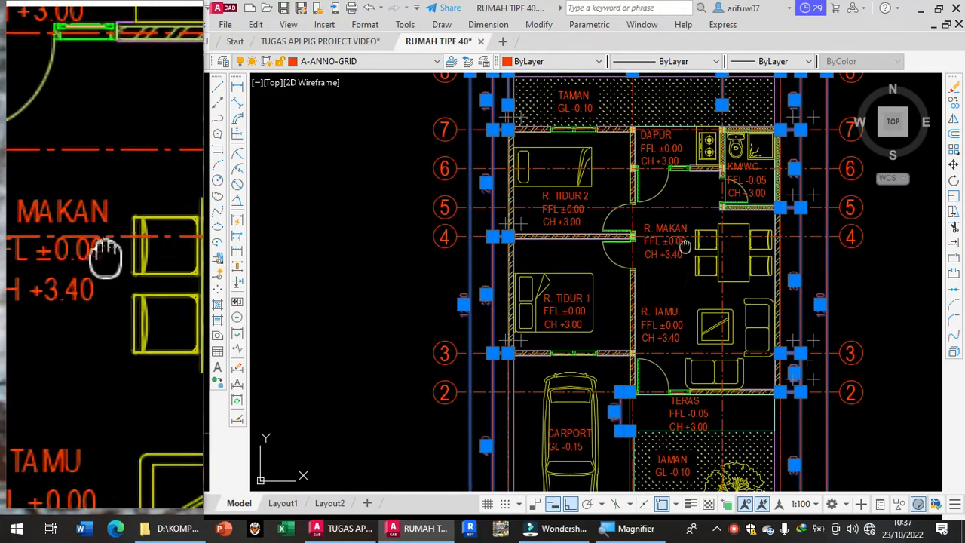
middle_drag(684, 241, 599, 336)
scroll(595, 126, up, 2)
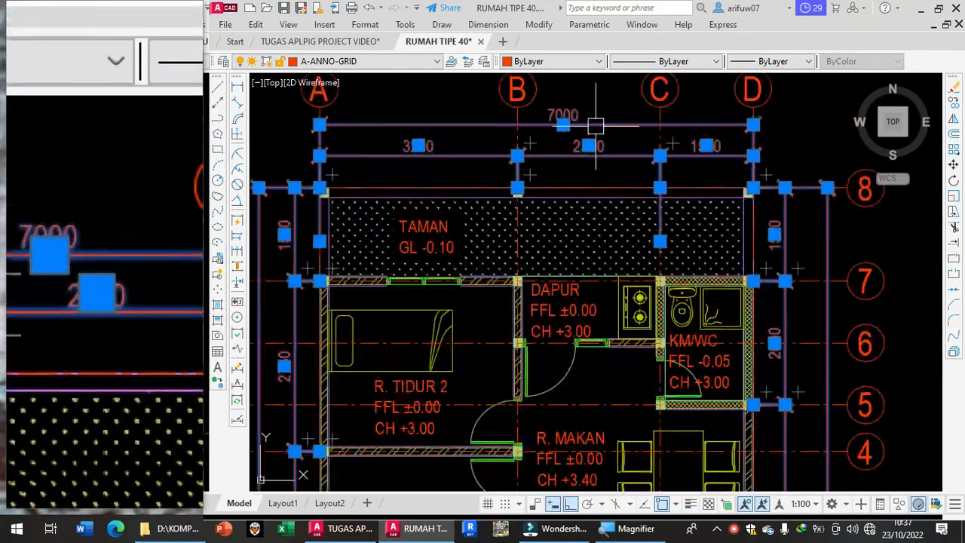
scroll(555, 144, down, 5)
scroll(570, 168, up, 3)
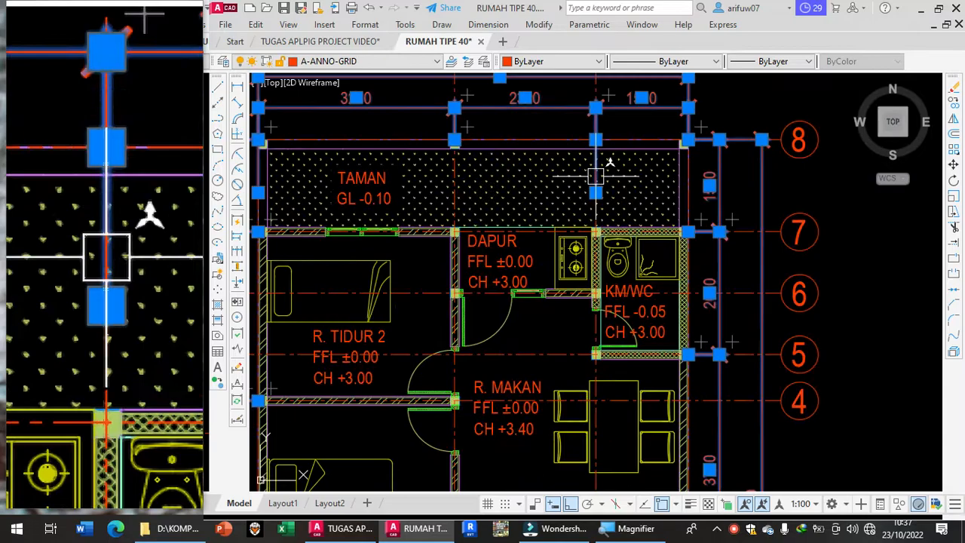
scroll(609, 166, down, 4)
key(Escape)
- Select the whole plan and use Quick Select to keep only rotated dimensions whose layer equals A-ANNO-GRID
click(650, 391)
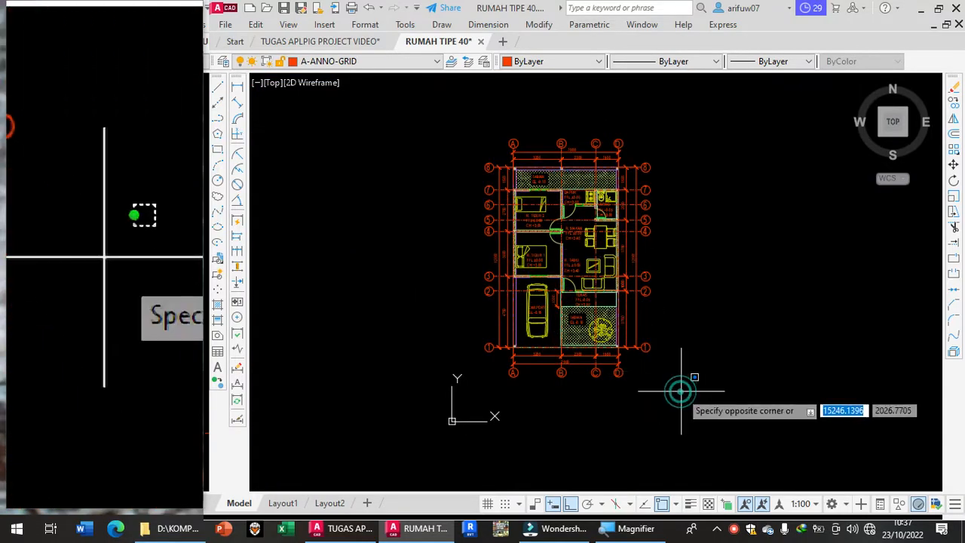
click(466, 122)
right_click(458, 175)
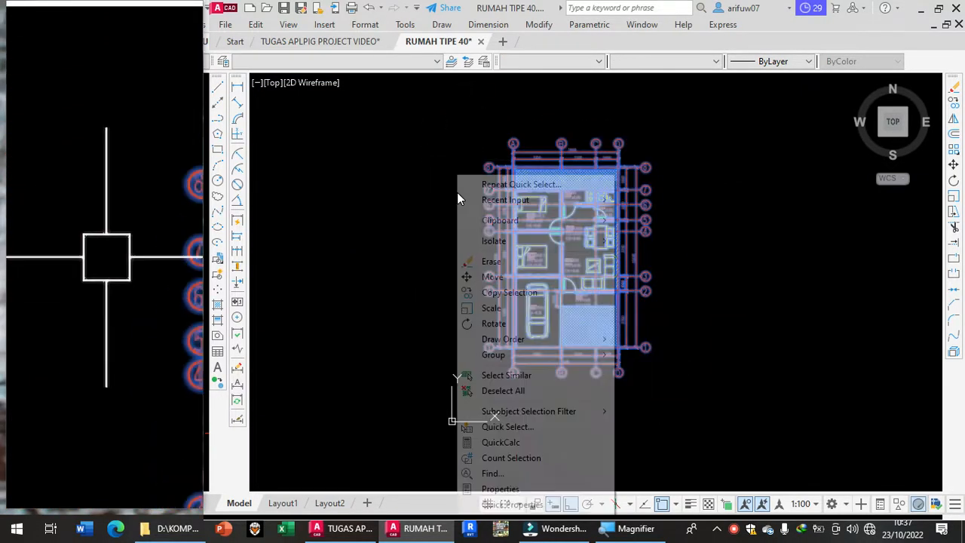
click(537, 428)
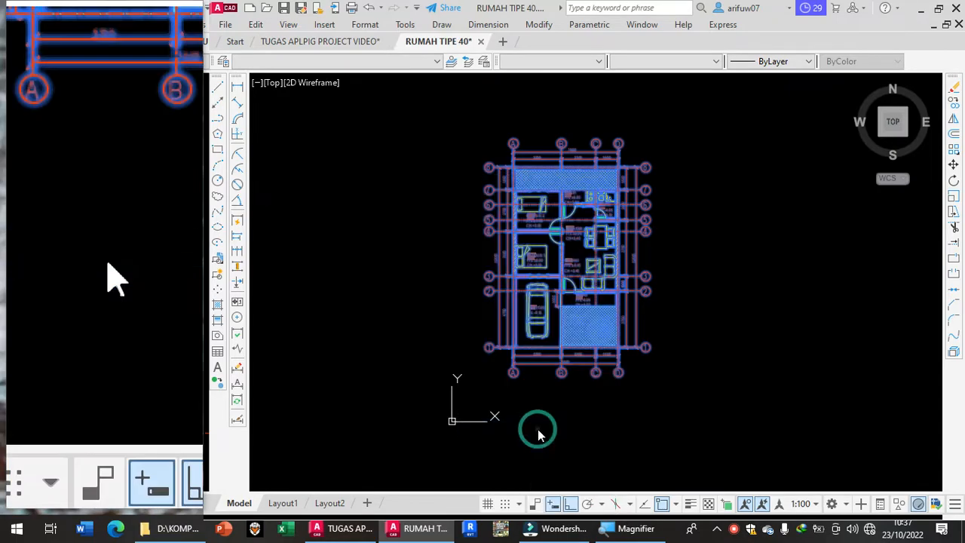
click(602, 149)
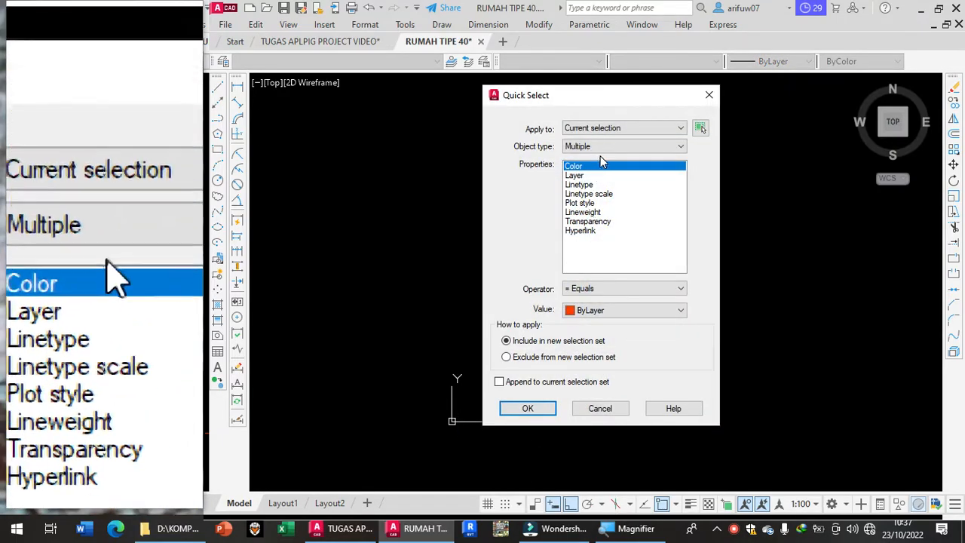
click(603, 169)
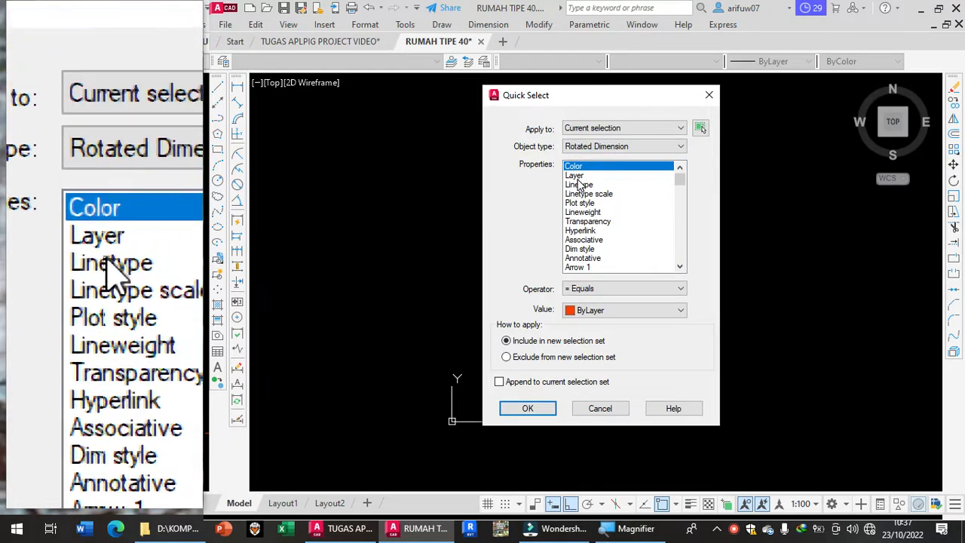
click(596, 311)
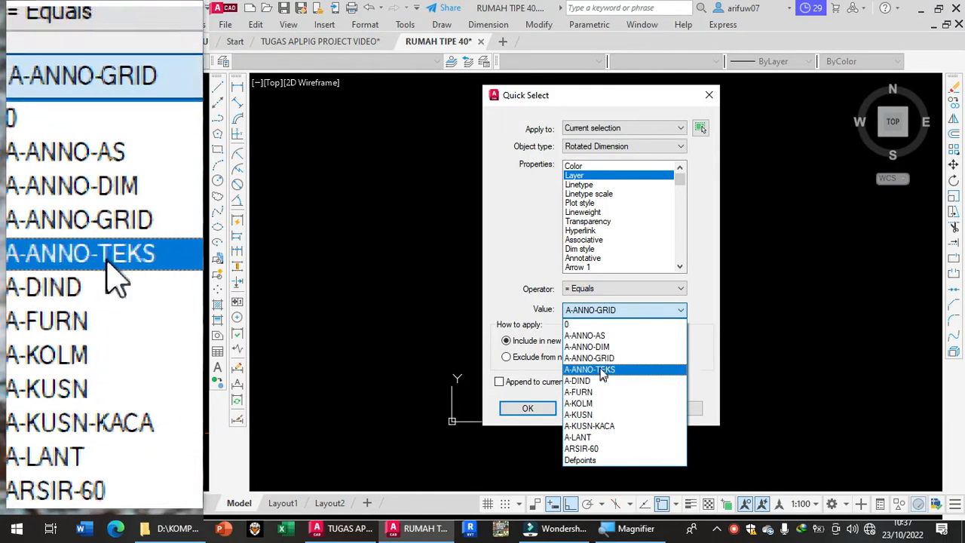
click(607, 359)
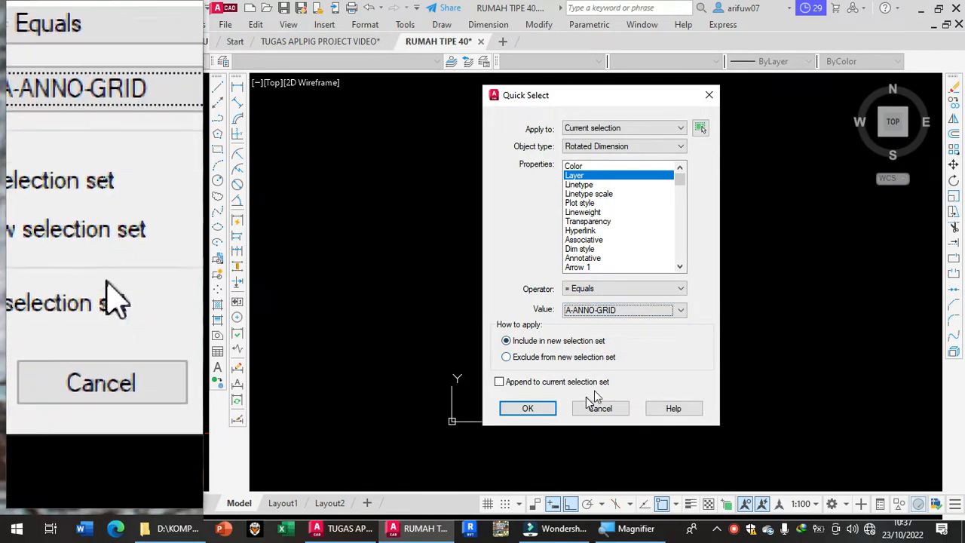
click(528, 408)
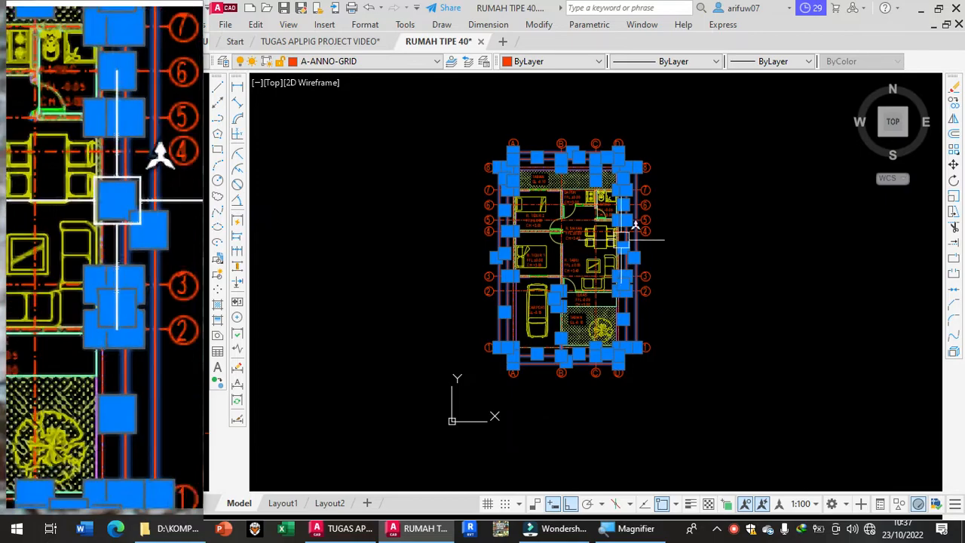
- Move the selected rotated dimensions to the A-ANNO-DIM layer and clear the selection
scroll(568, 143, up, 2)
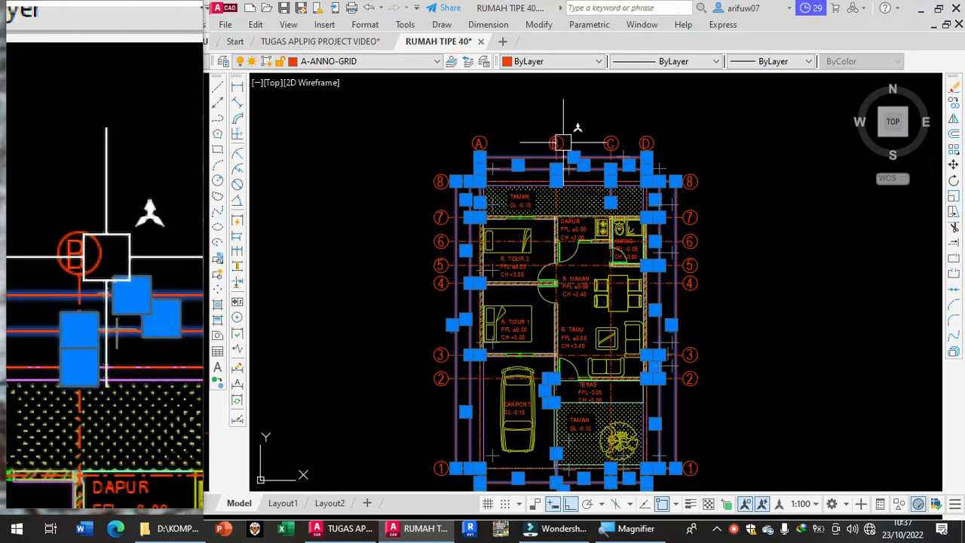
click(399, 63)
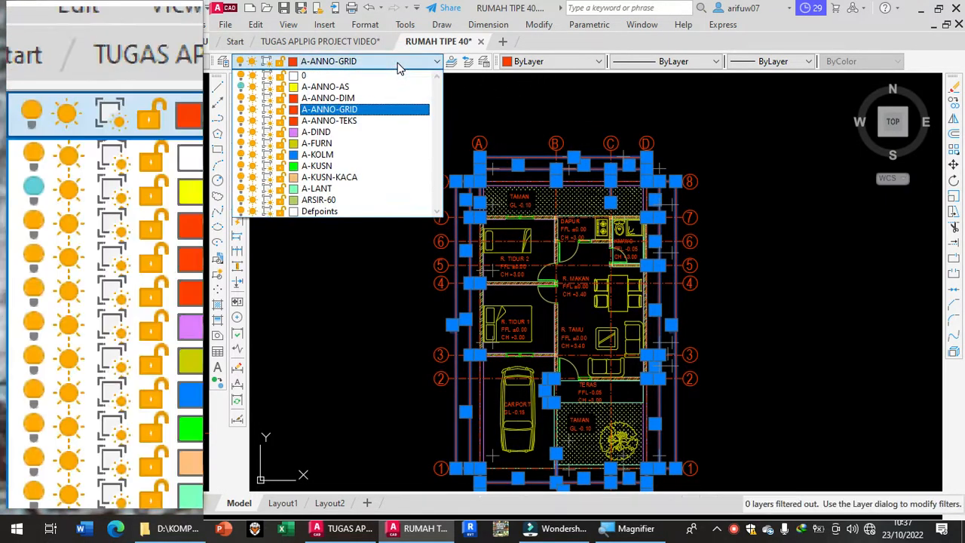
click(377, 99)
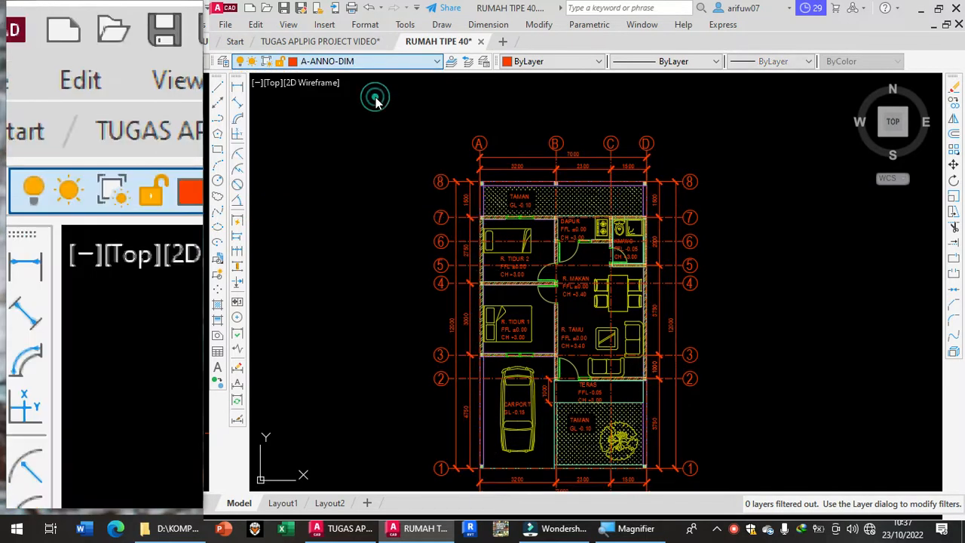
key(Escape)
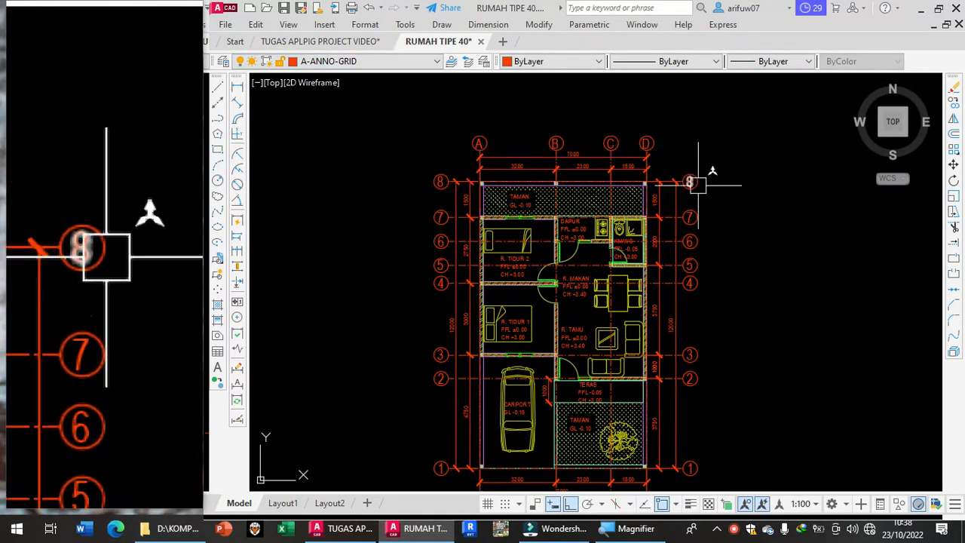
- Stretch the grid C extension origin of the upper dimension between grids B and C up to grid line 8
scroll(678, 169, up, 4)
click(628, 145)
key(Escape)
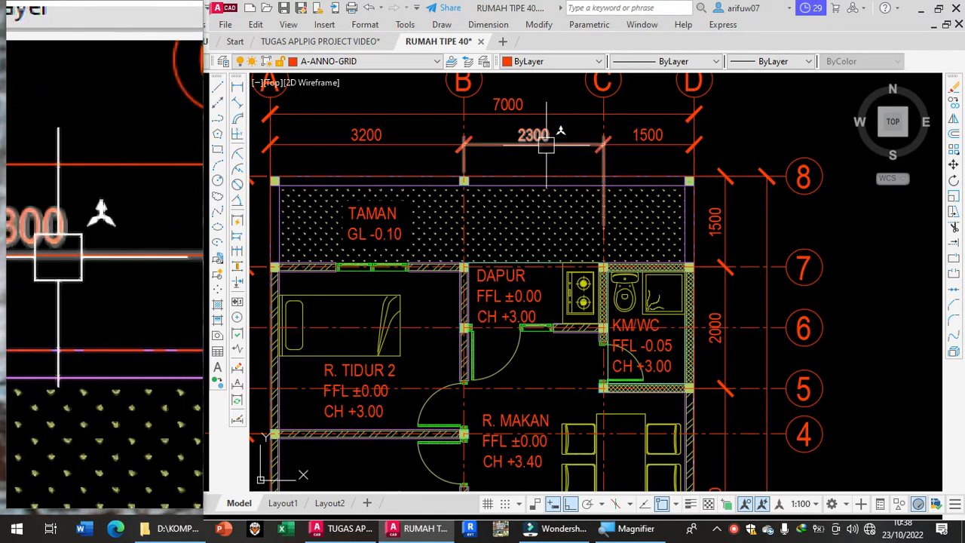
key(Escape)
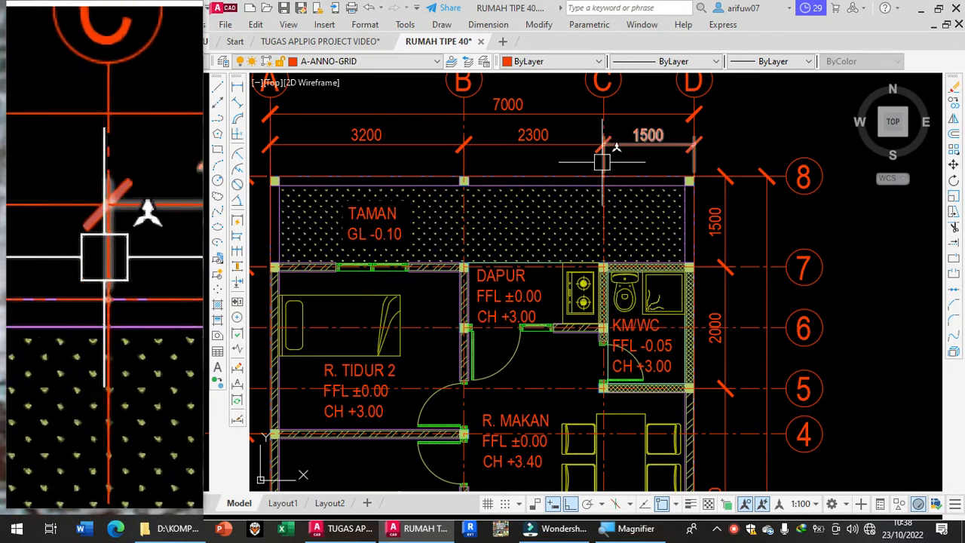
click(560, 146)
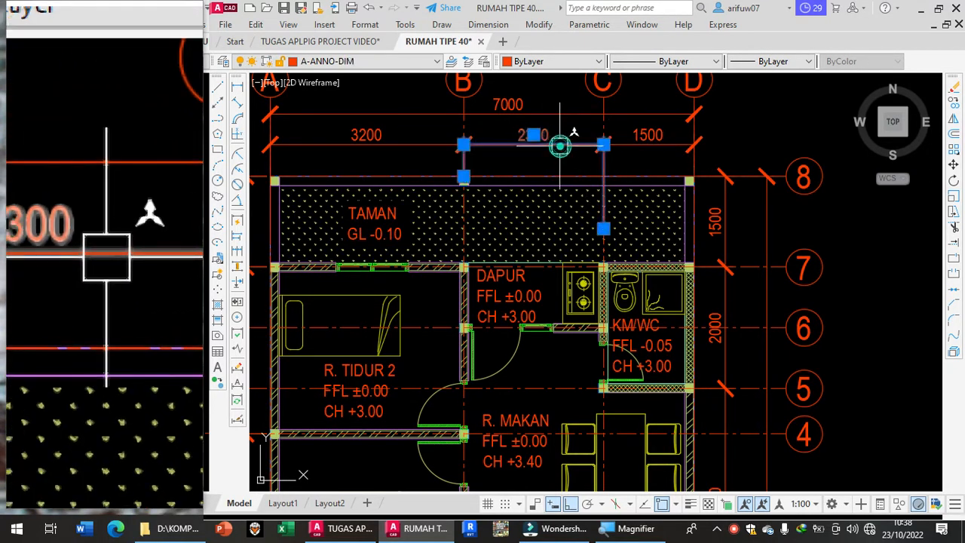
click(603, 228)
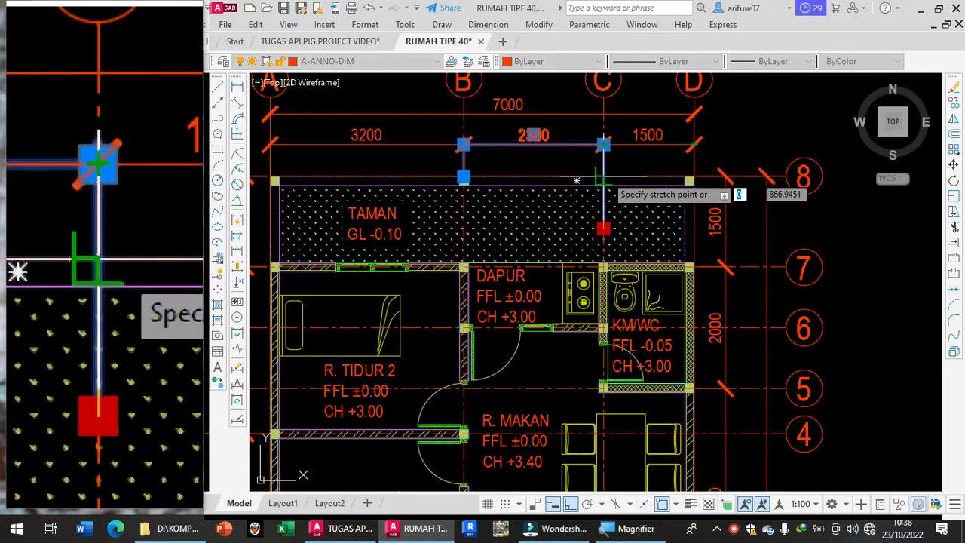
click(604, 177)
key(Escape)
click(617, 147)
key(Escape)
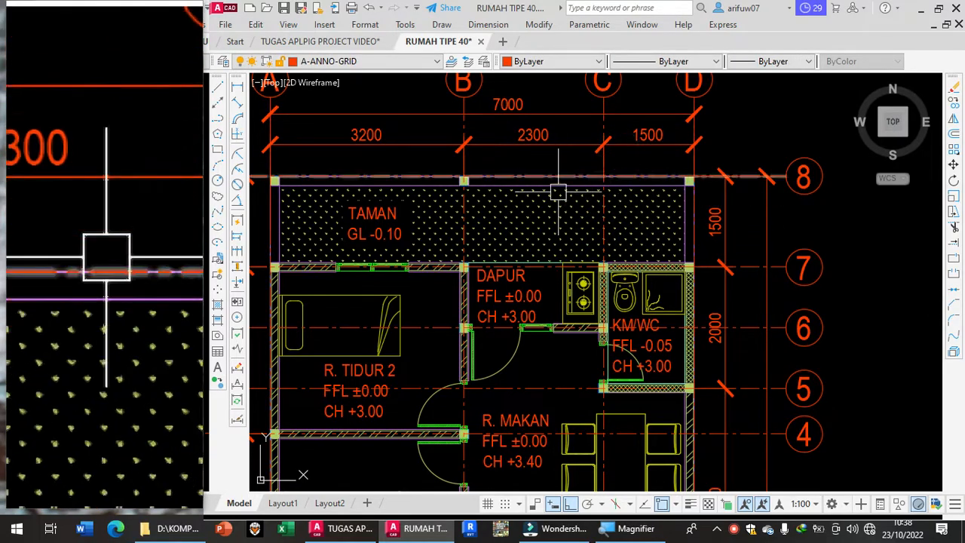
scroll(558, 194, down, 2)
scroll(593, 309, down, 2)
middle_drag(623, 352, 634, 254)
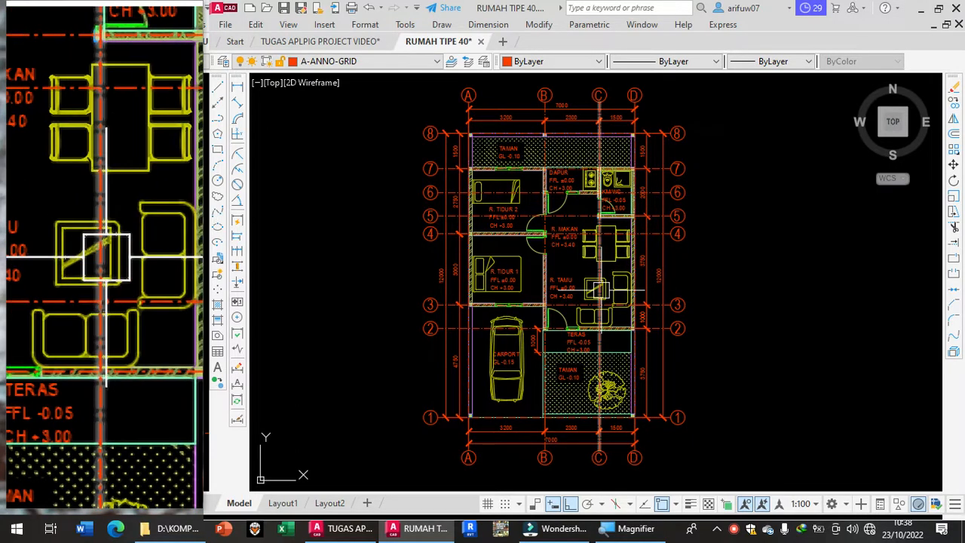
click(734, 530)
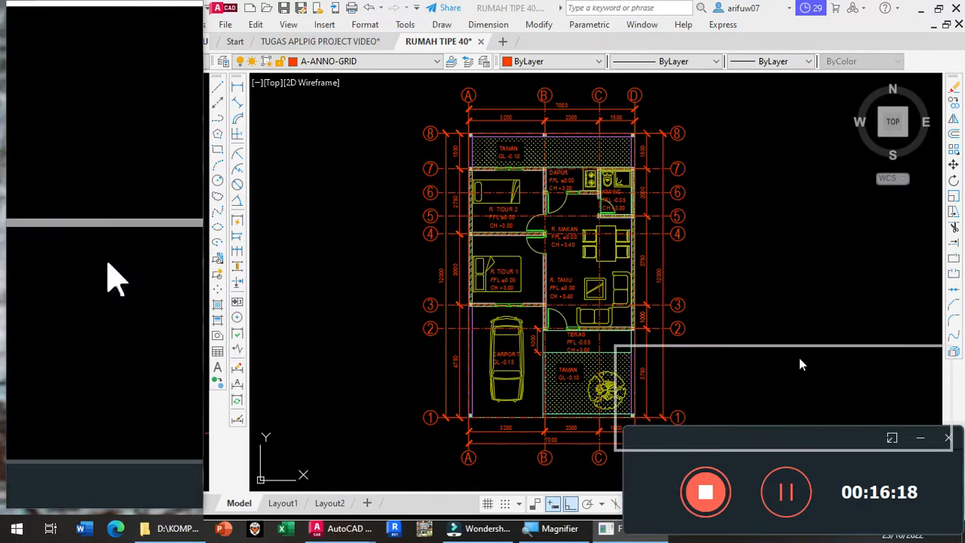
middle_drag(709, 284, 660, 287)
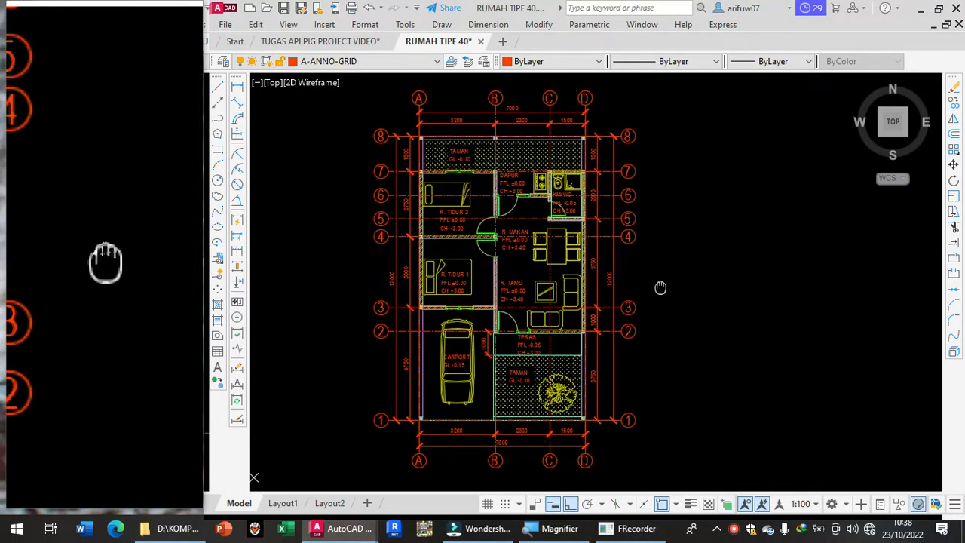
click(735, 532)
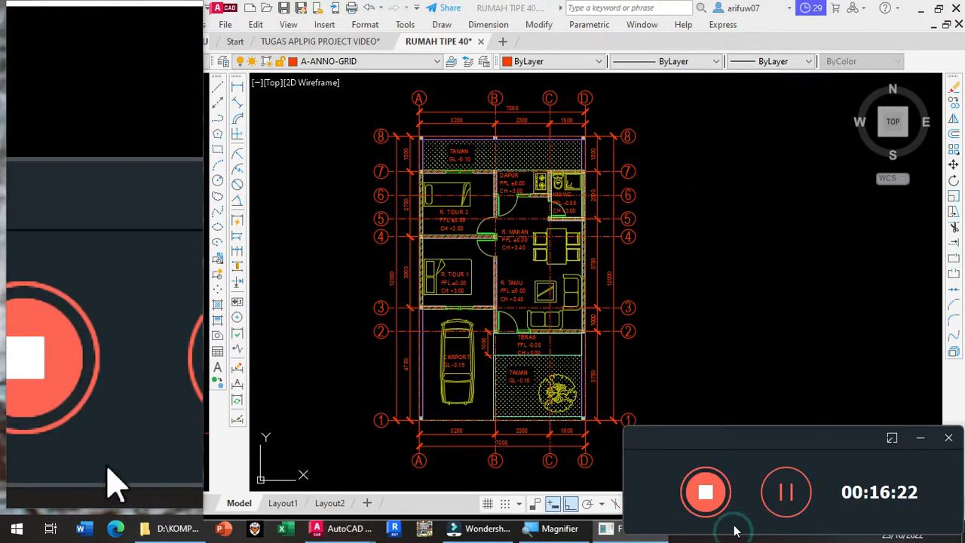